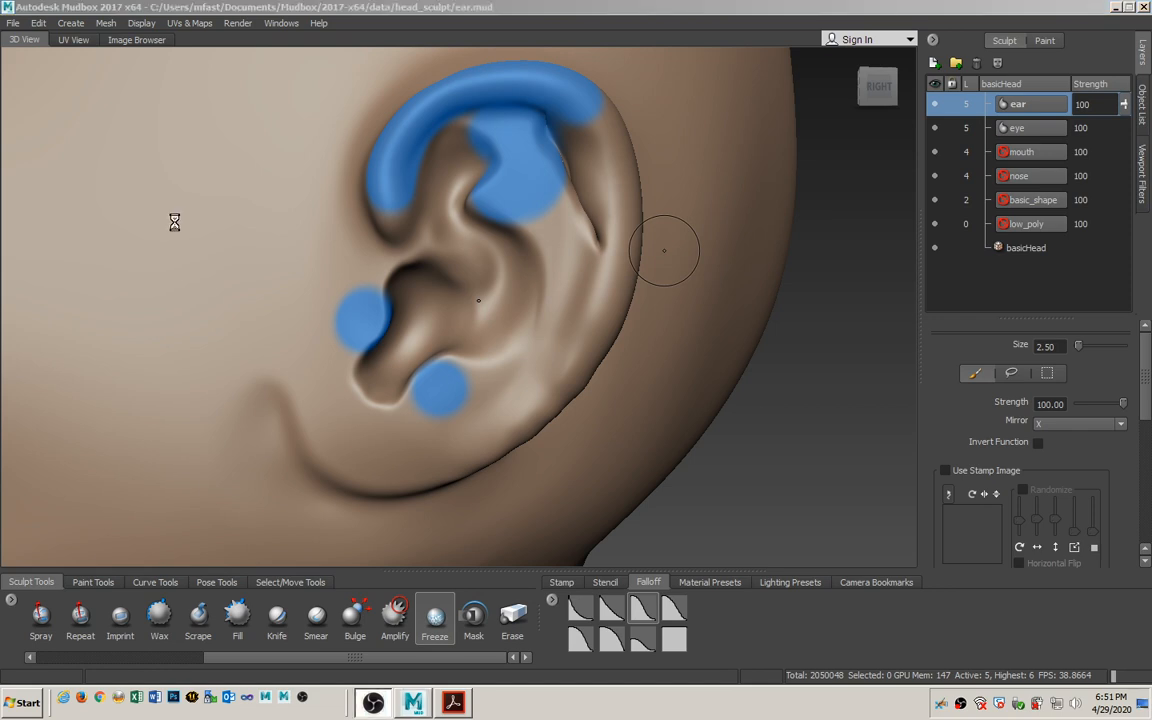
Switch to the Digital Sculpting with Mudbox PDF in Acrobat and review the ear anatomy labels and the ear-sculpting pages 82 to 85
key("alt+Tab")
key("Tab")
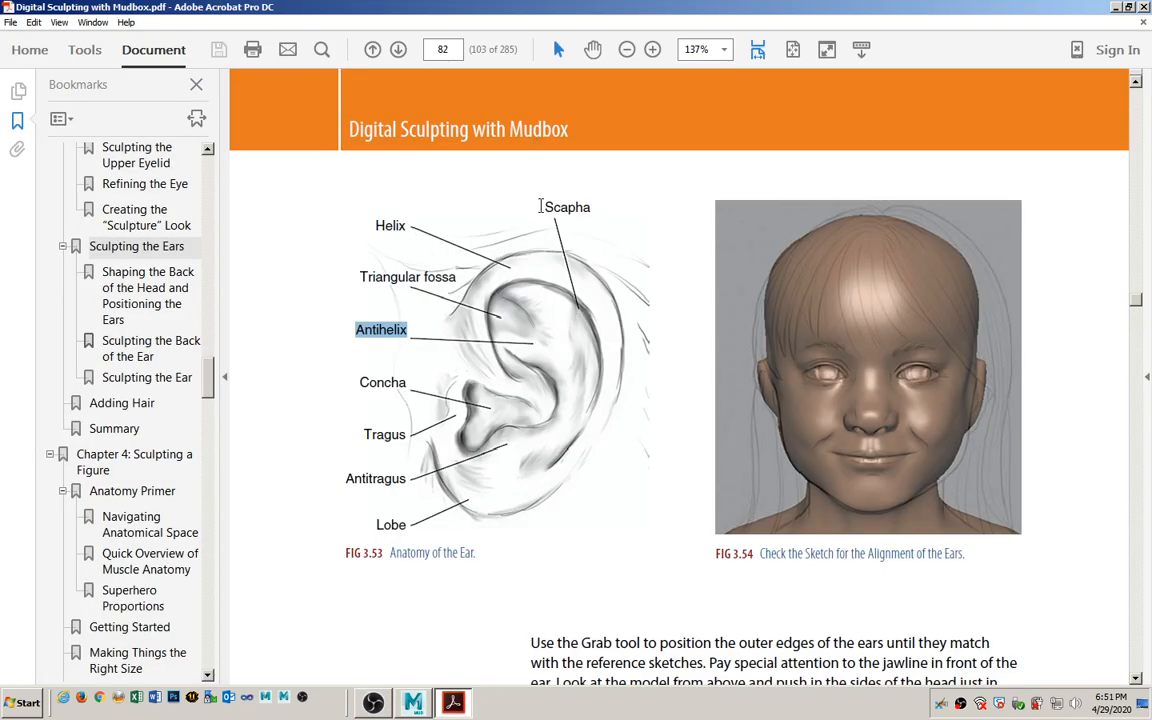
left_click_drag(545, 207, 590, 207)
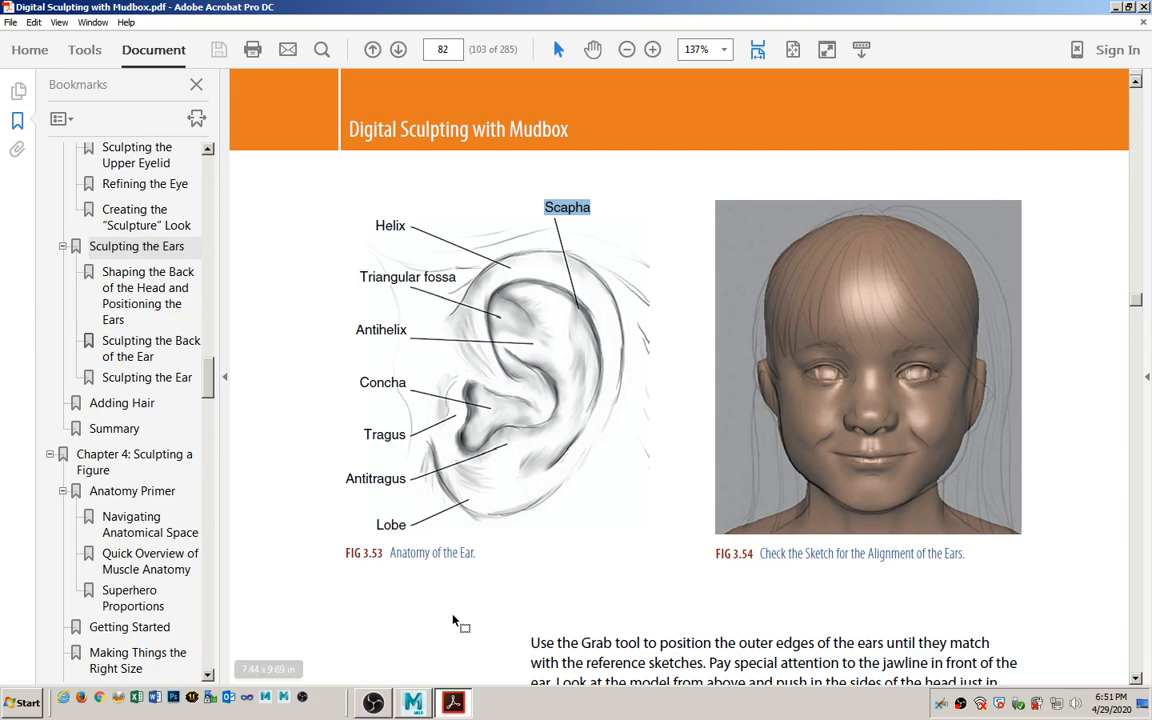
left_click(613, 471)
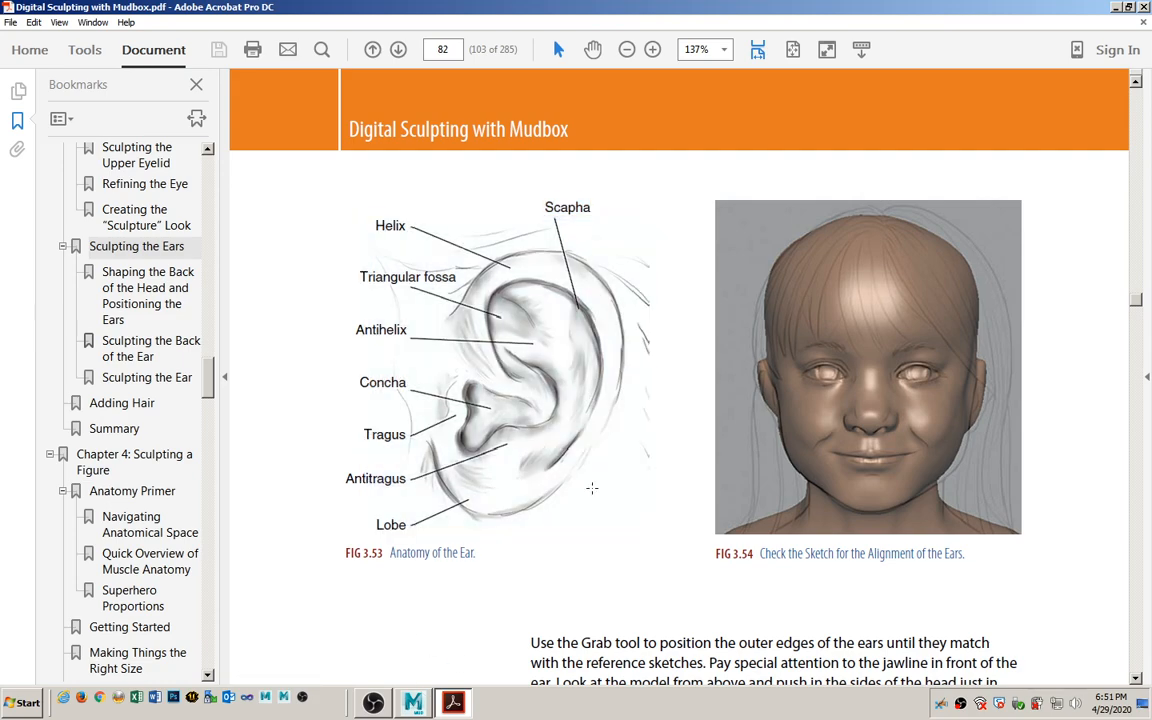
scroll(585, 480, "down", 10)
scroll(553, 478, "down", 6)
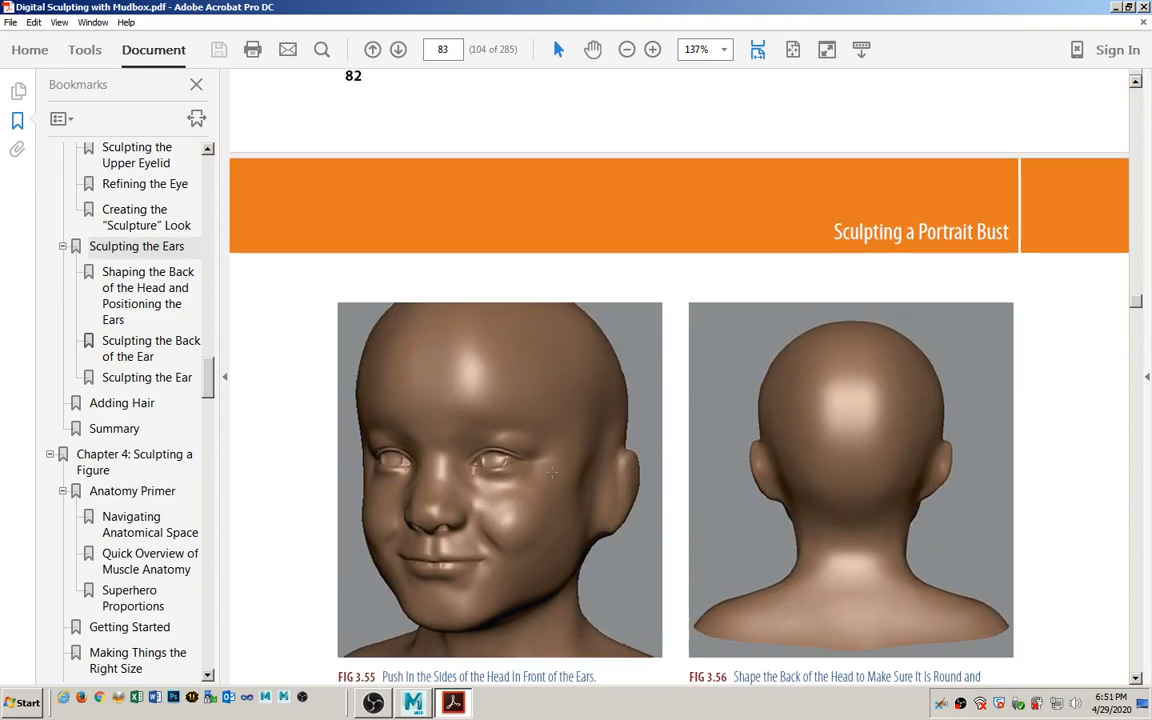
scroll(552, 470, "down", 15)
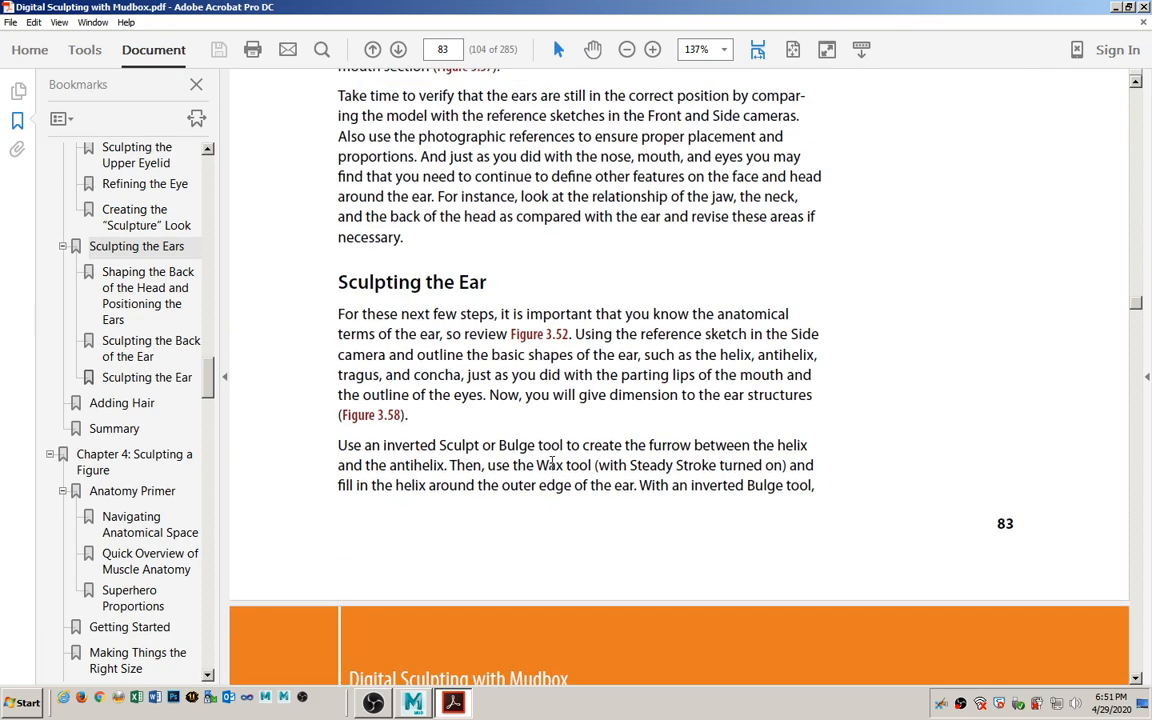
scroll(552, 464, "down", 8)
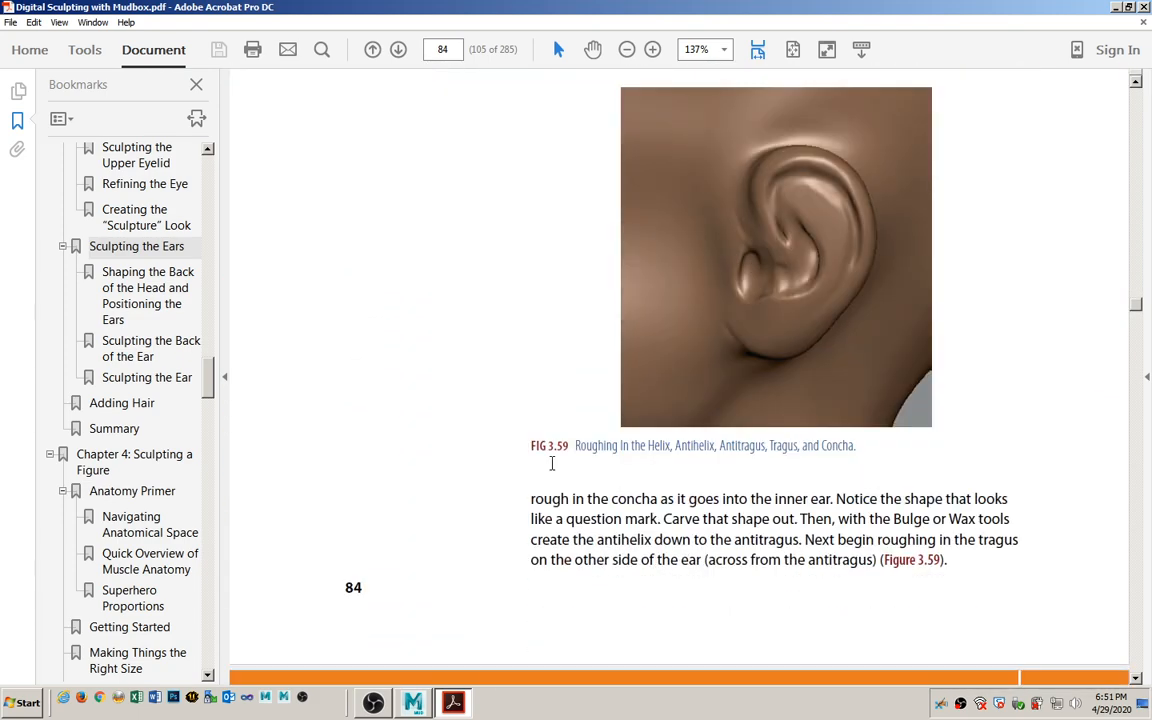
scroll(551, 463, "down", 1)
scroll(552, 463, "down", 11)
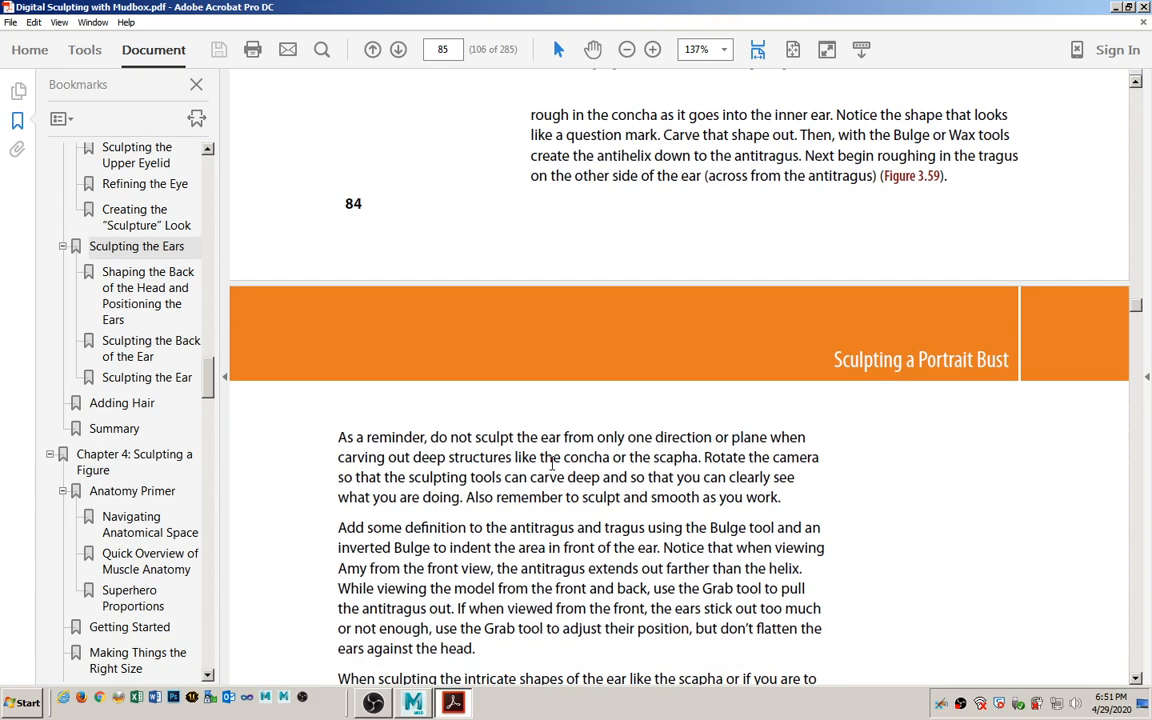
scroll(553, 459, "down", 4)
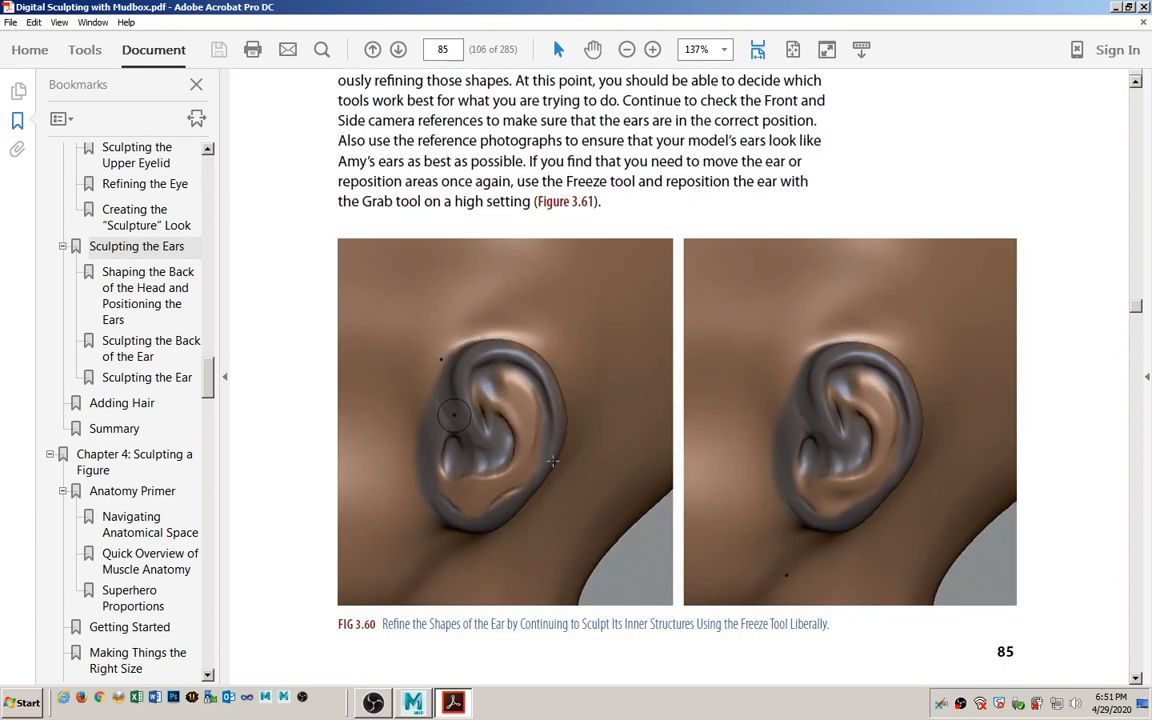
Switch back to Mudbox and examine the sculpted ear and head from the side, three-quarter and front angles
key("alt+Tab")
key("alt+Tab")
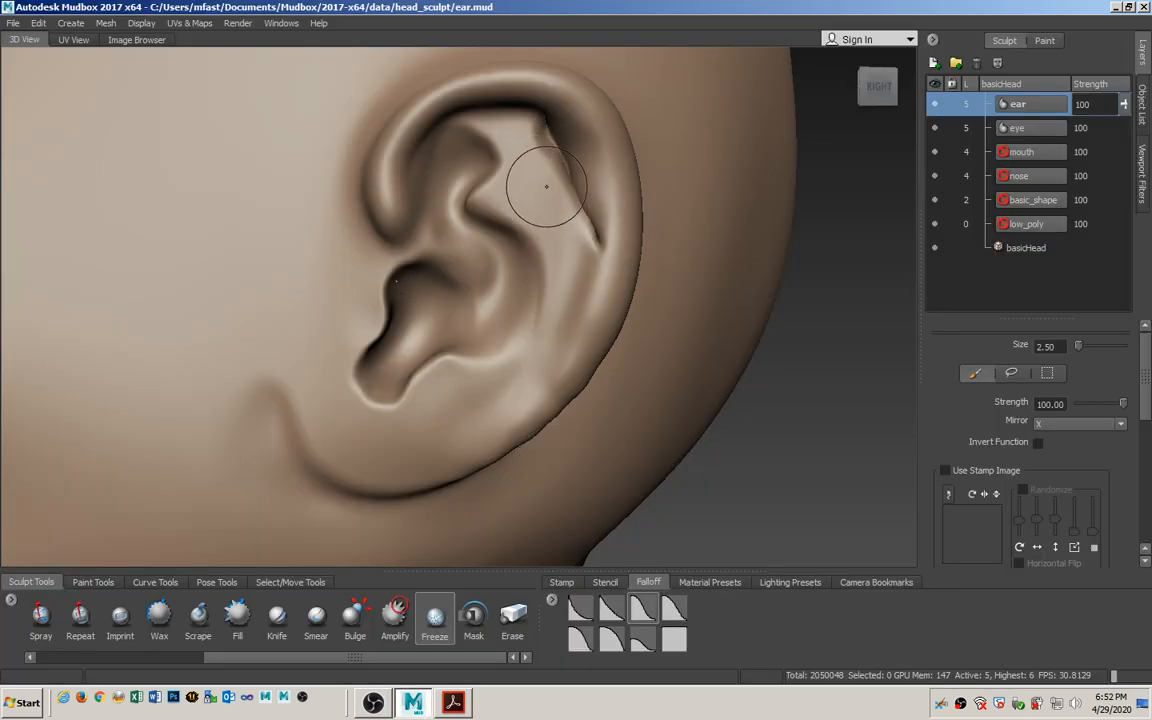
left_click_drag(366, 324, 530, 304, "alt")
right_click_drag(530, 304, 278, 290, "alt")
mouse_move(278, 290)
left_mouse_down("alt")
mouse_move(352, 313)
mouse_move(367, 304)
mouse_move(323, 303)
left_mouse_up("alt")
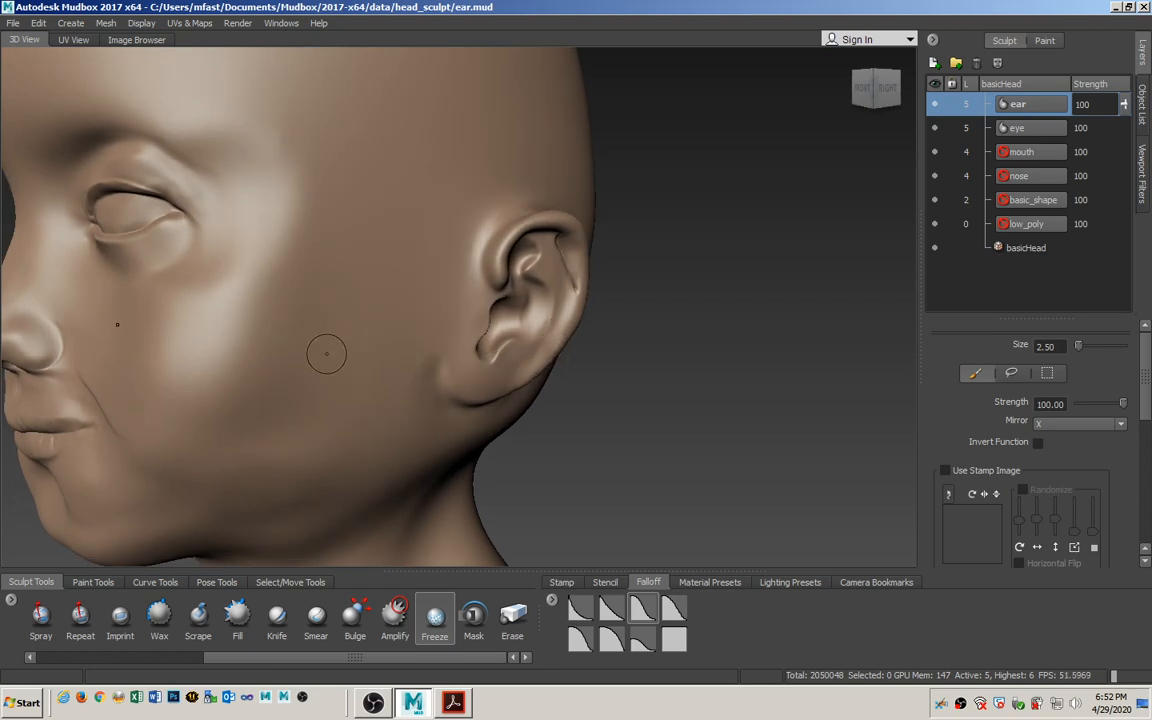
left_click_drag(321, 352, 398, 347, "alt")
right_click_drag(398, 347, 274, 327, "alt")
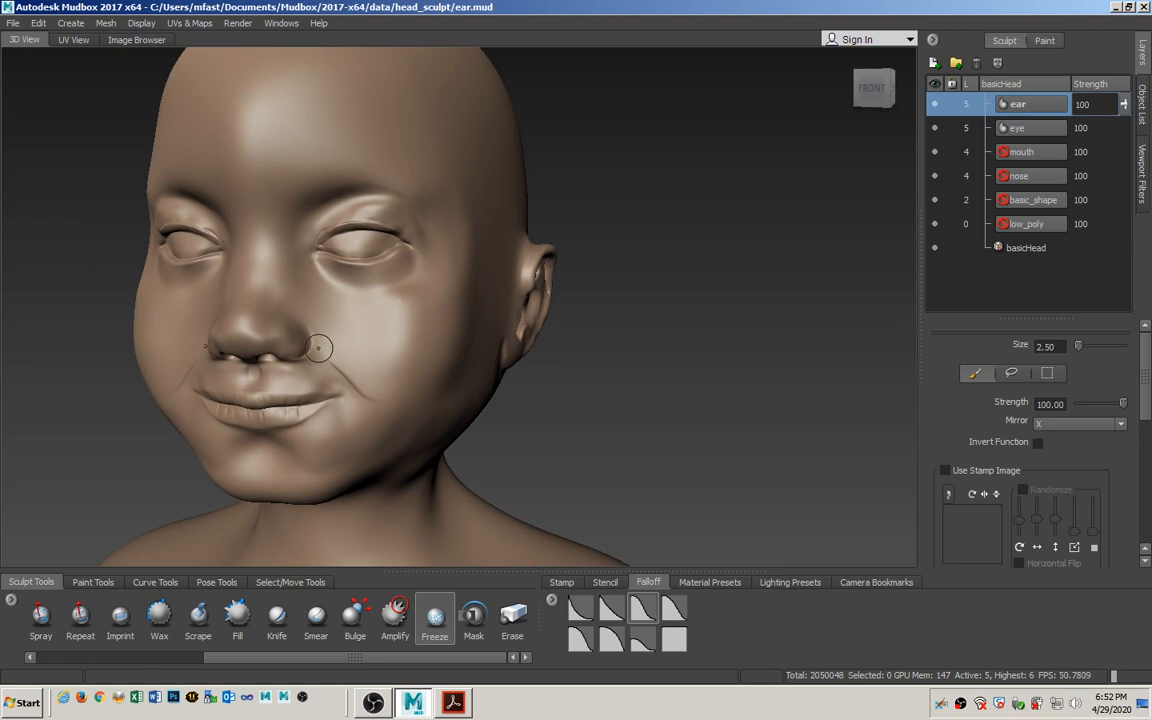
left_click_drag(318, 347, 360, 333, "alt")
right_click_drag(360, 333, 552, 321, "alt")
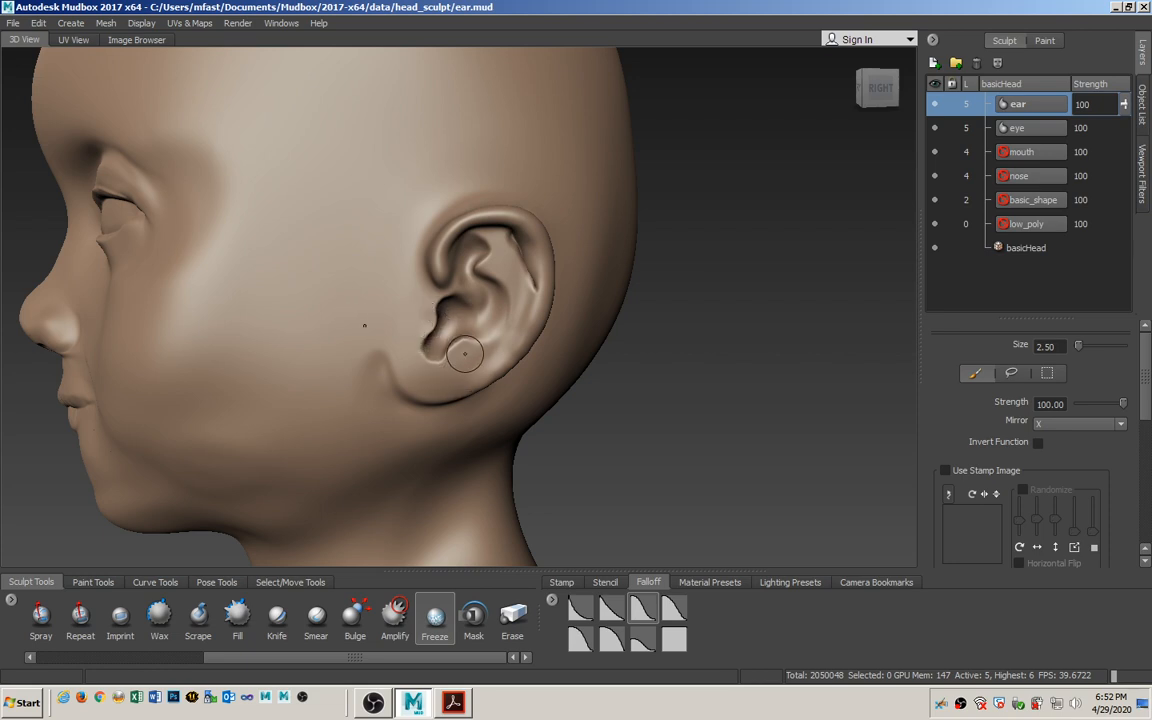
left_click_drag(470, 360, 454, 352, "alt")
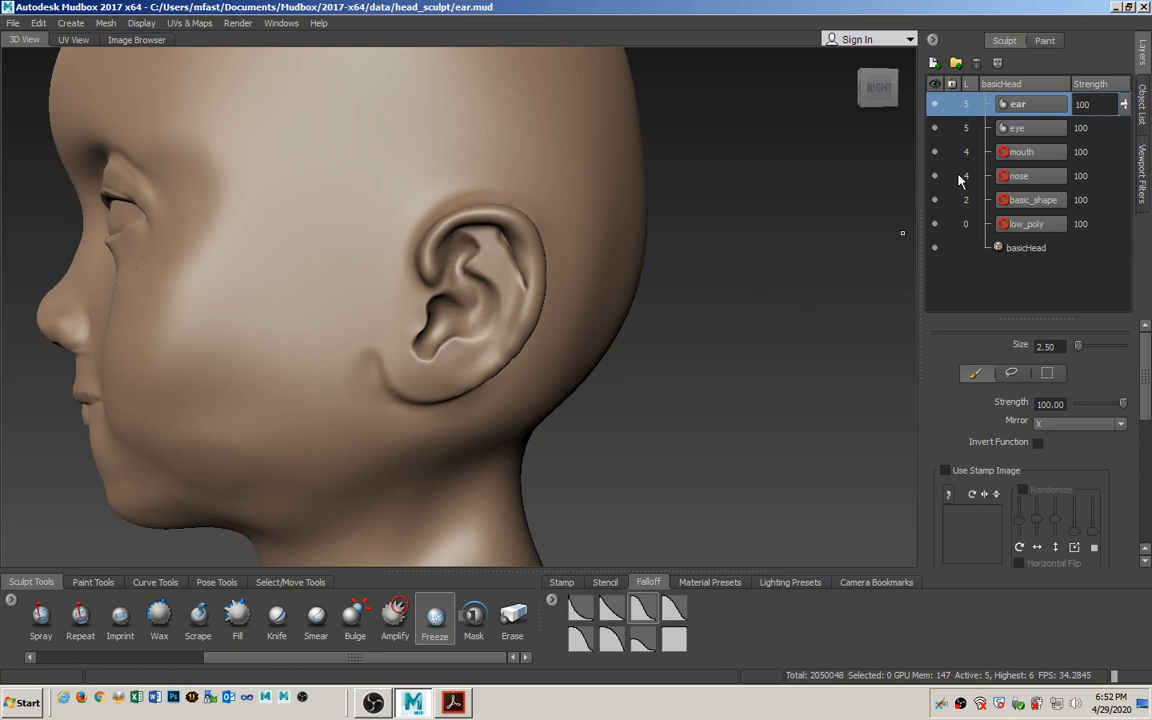
Hide the ear sculpt layer and look through the Side camera with its reference sketch
left_click(935, 104)
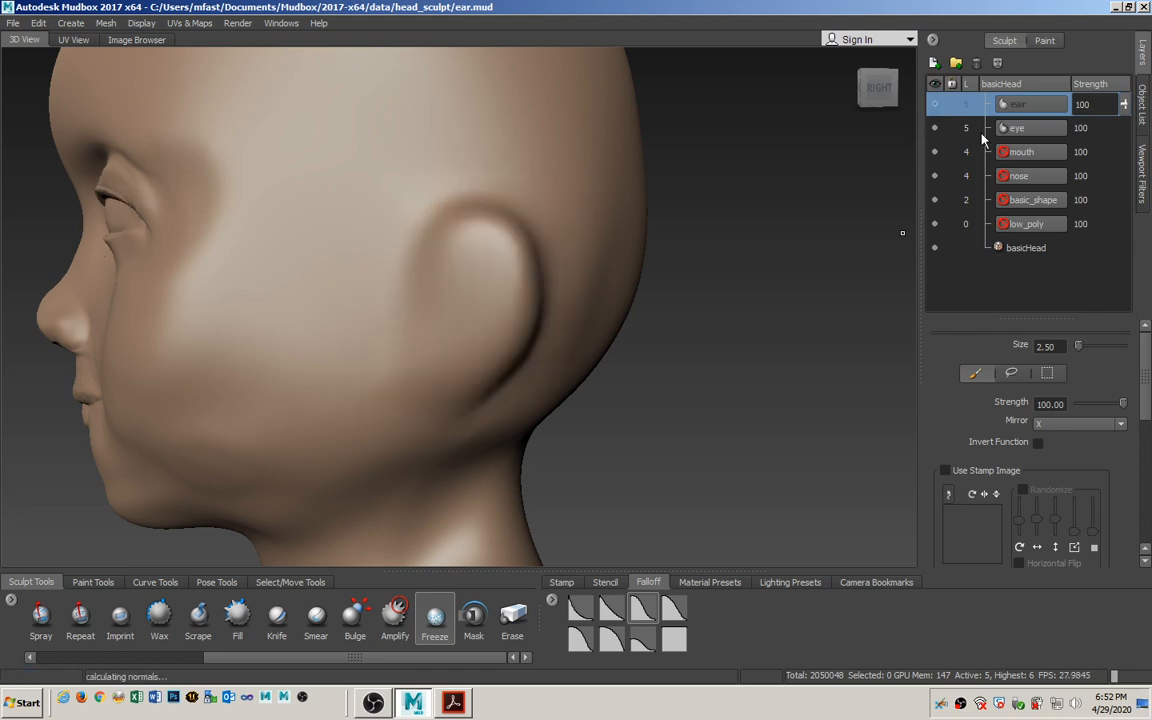
left_click(1143, 105)
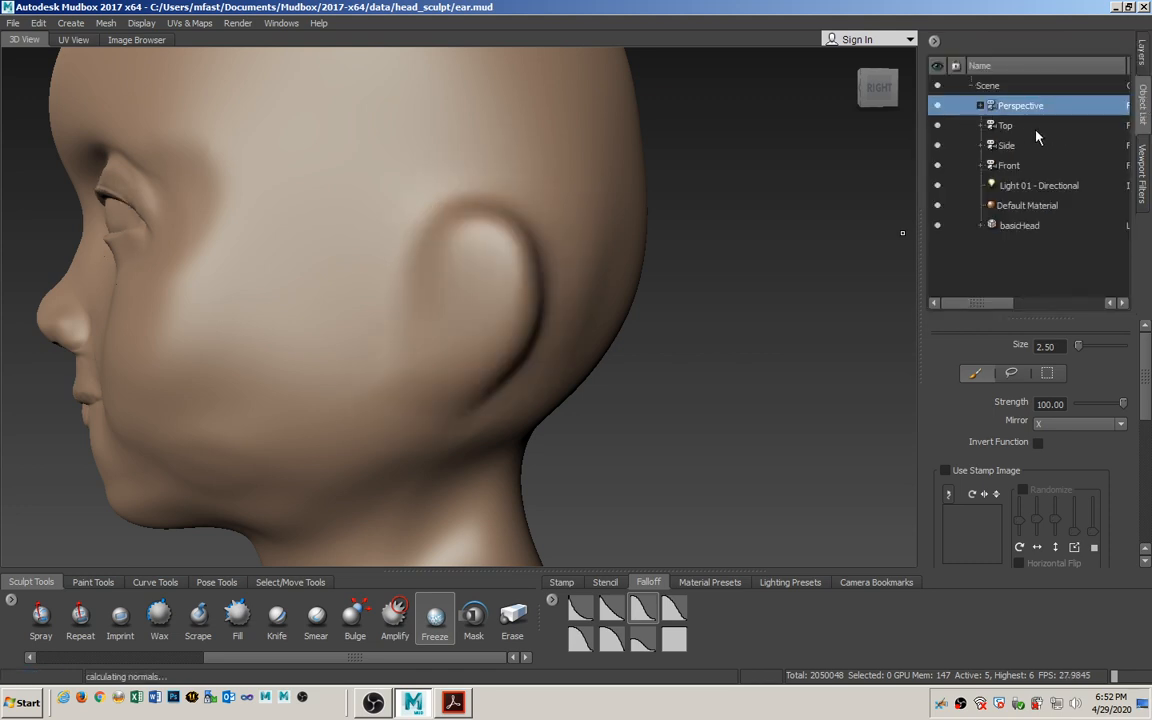
left_click(1008, 146)
right_click(1010, 147)
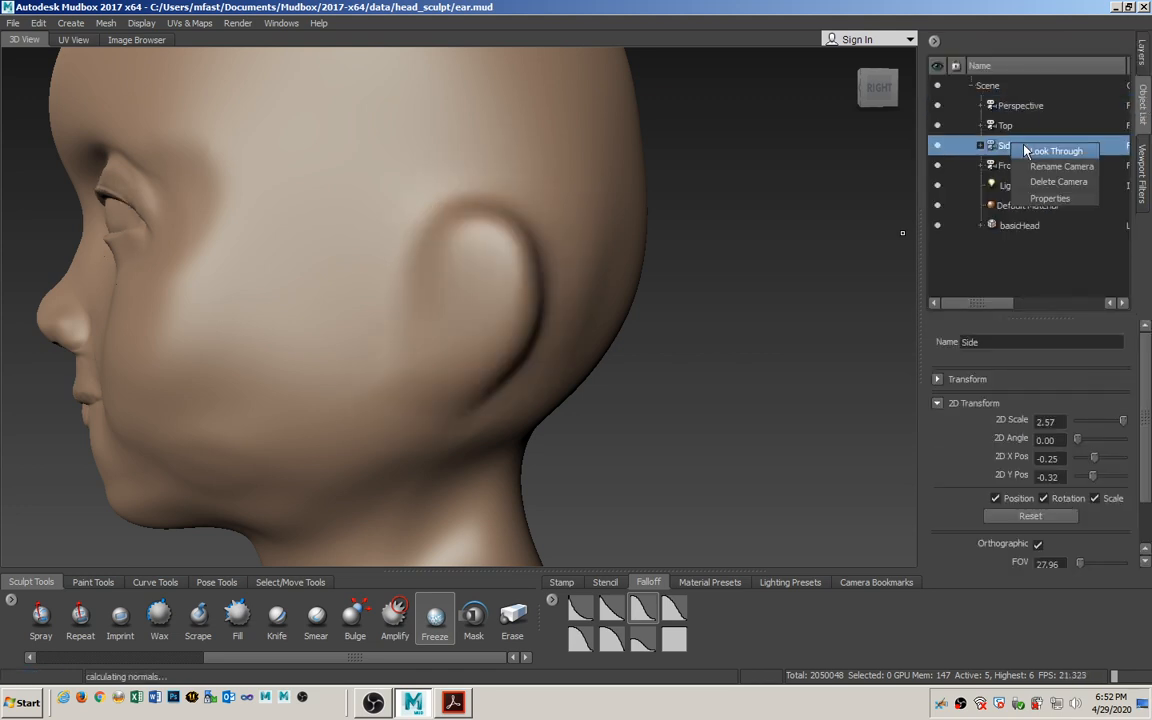
left_click(1026, 154)
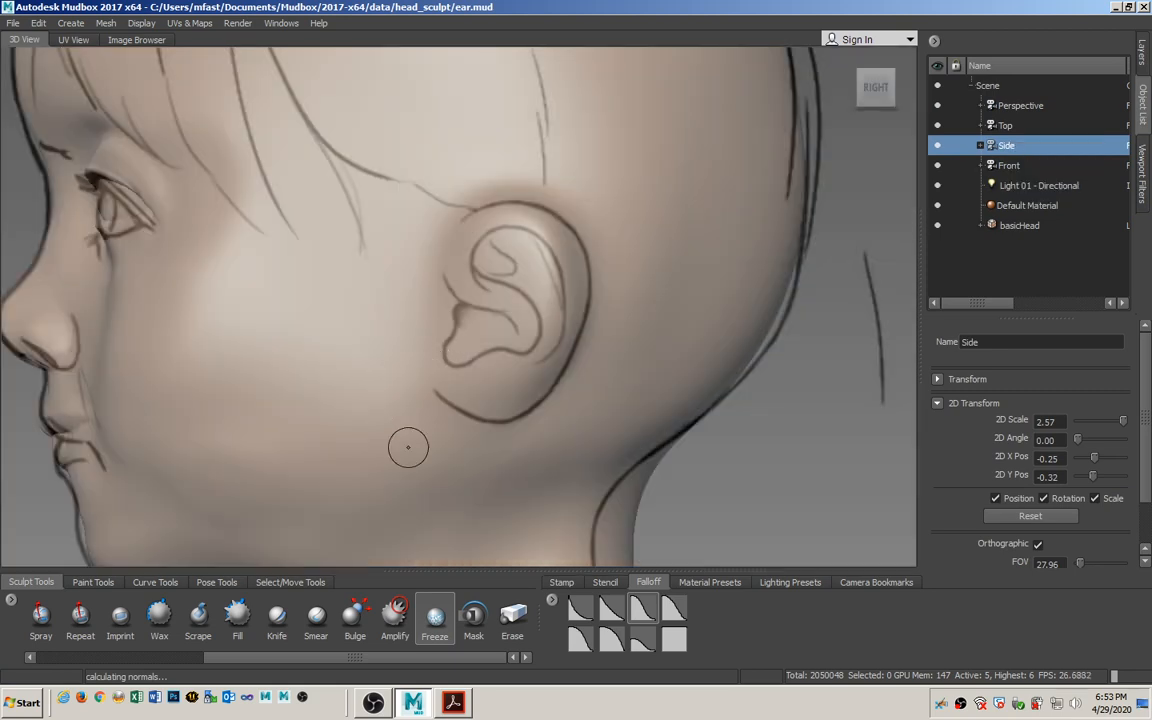
Add a new sculpt layer above the ear layer and freeze the concha and triangular fossa along the side sketch
left_click(478, 330)
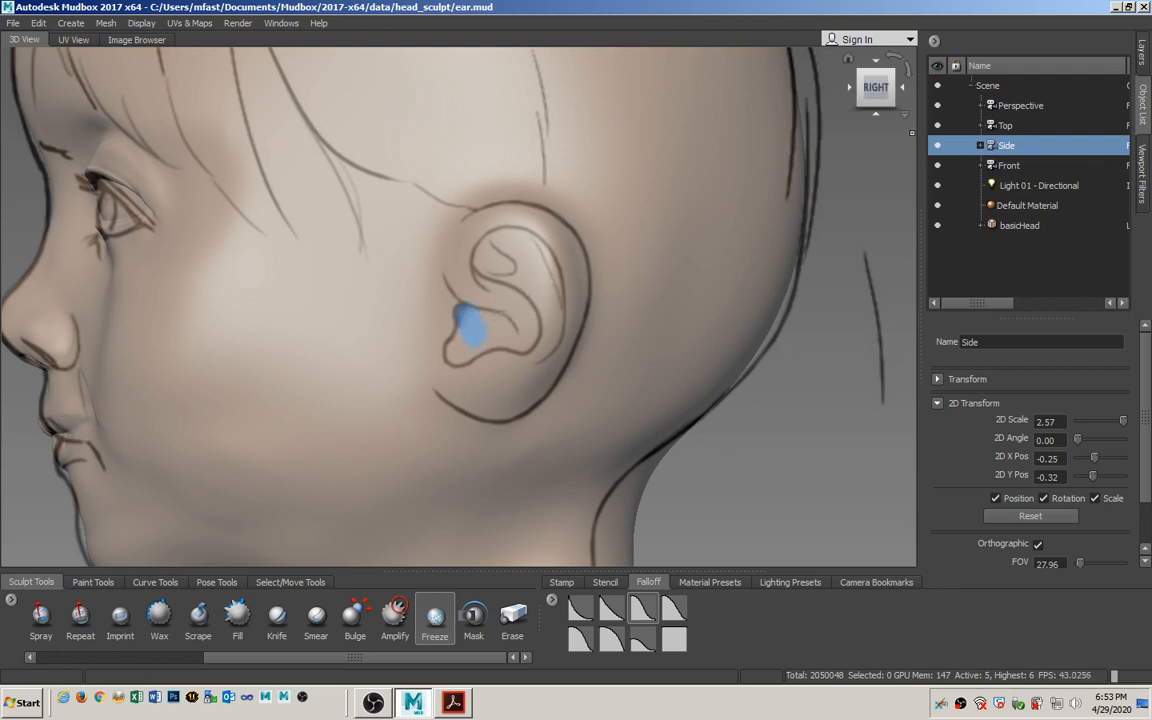
left_click(1144, 54)
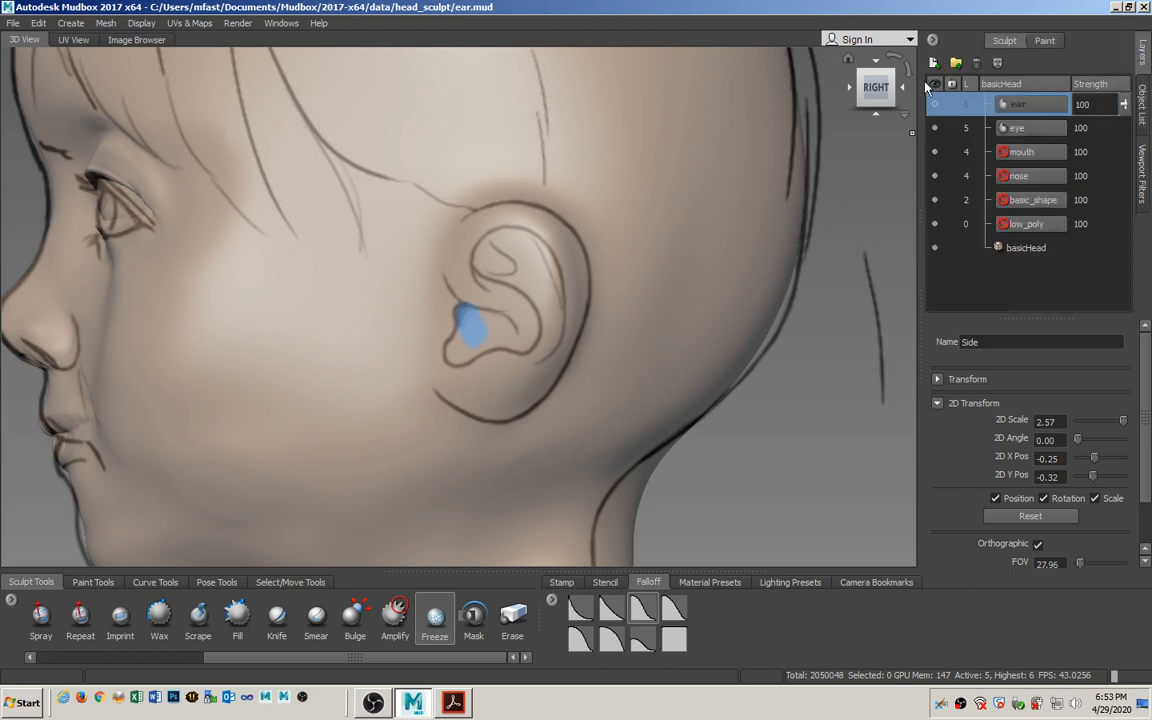
left_click(934, 63)
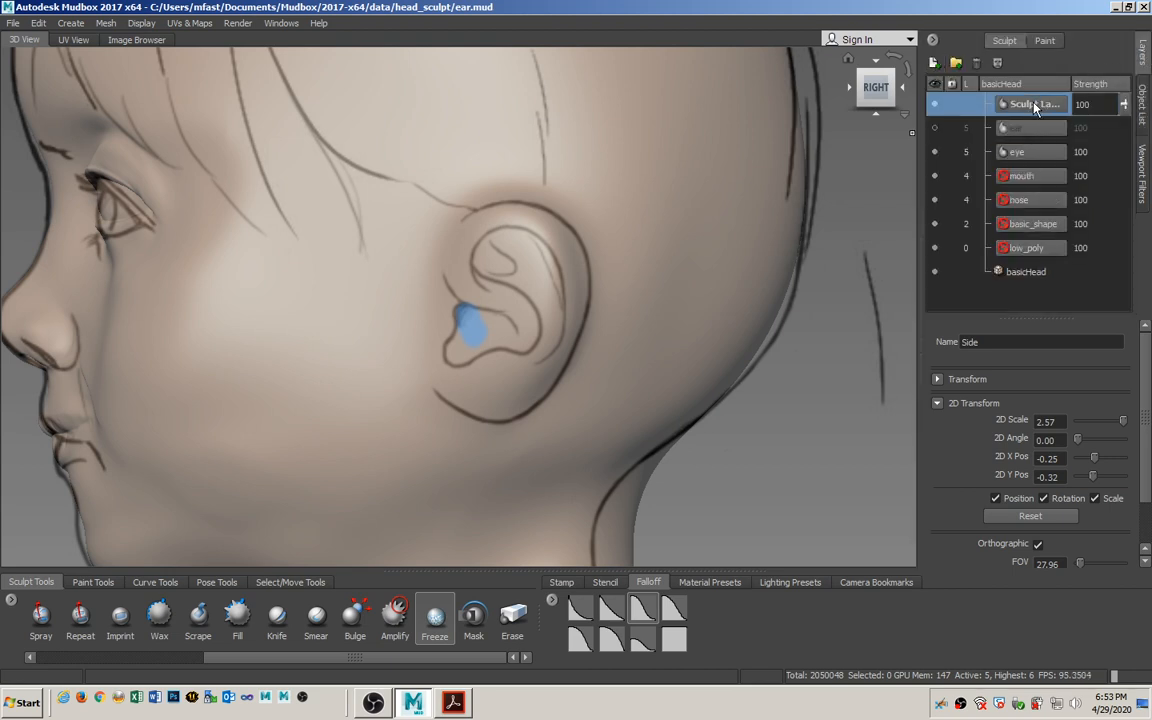
left_click(1142, 102)
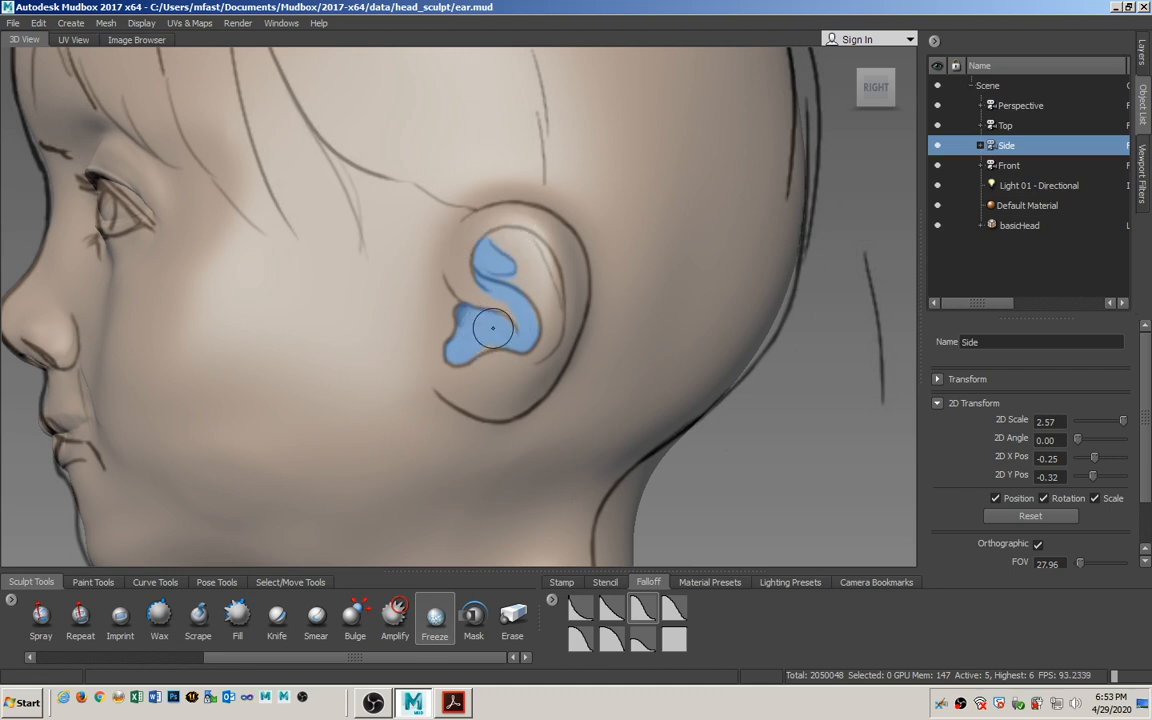
right_click_drag(492, 271, 501, 240, "alt")
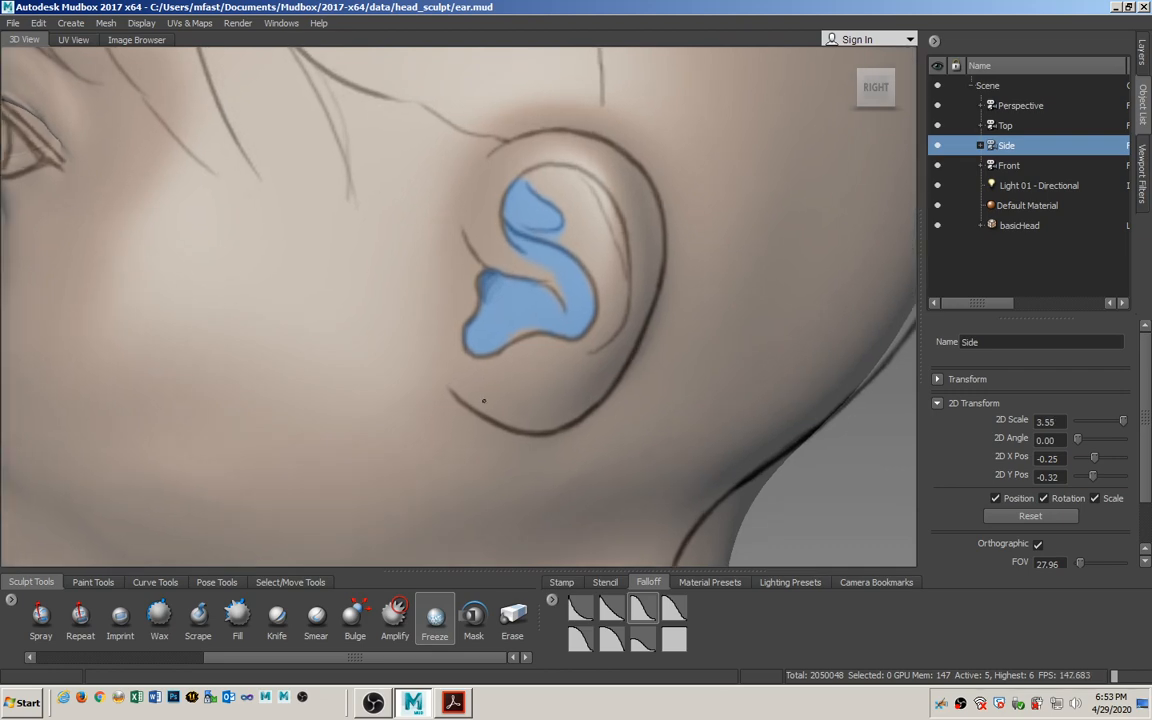
Switch to the PDF in Acrobat and find the Anatomy of the Ear figure, FIG 3.53, on page 82
key("alt+Tab")
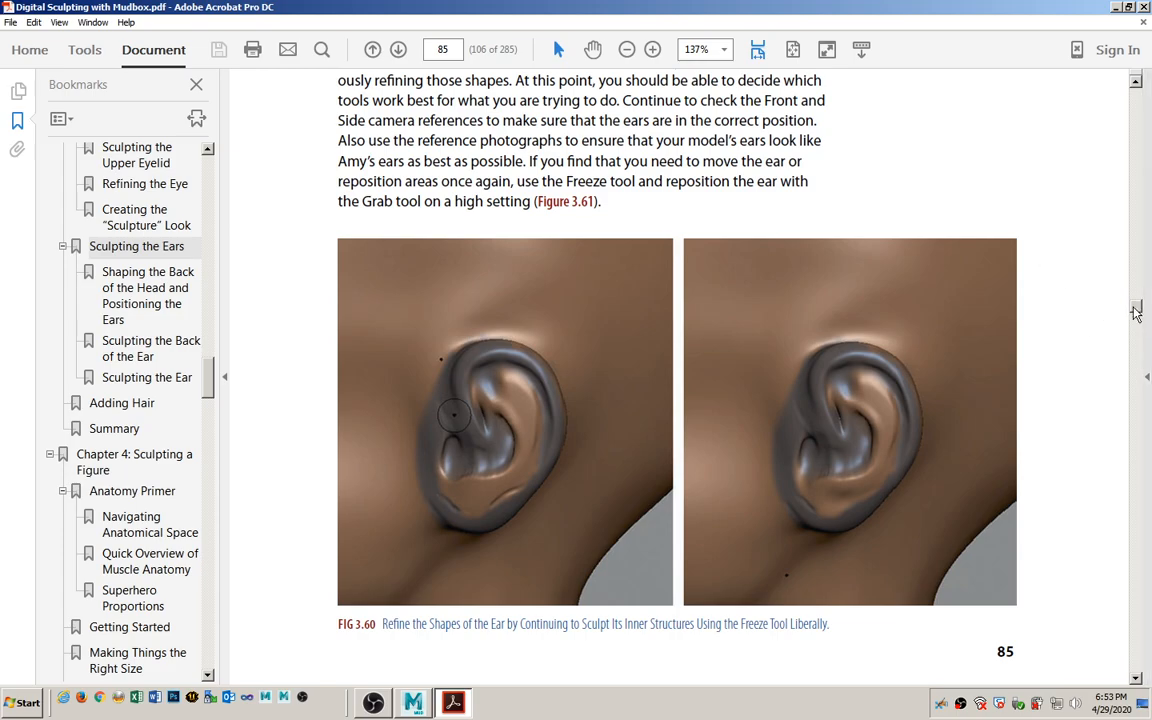
left_click_drag(1137, 306, 1136, 285)
scroll(399, 463, "down", 15)
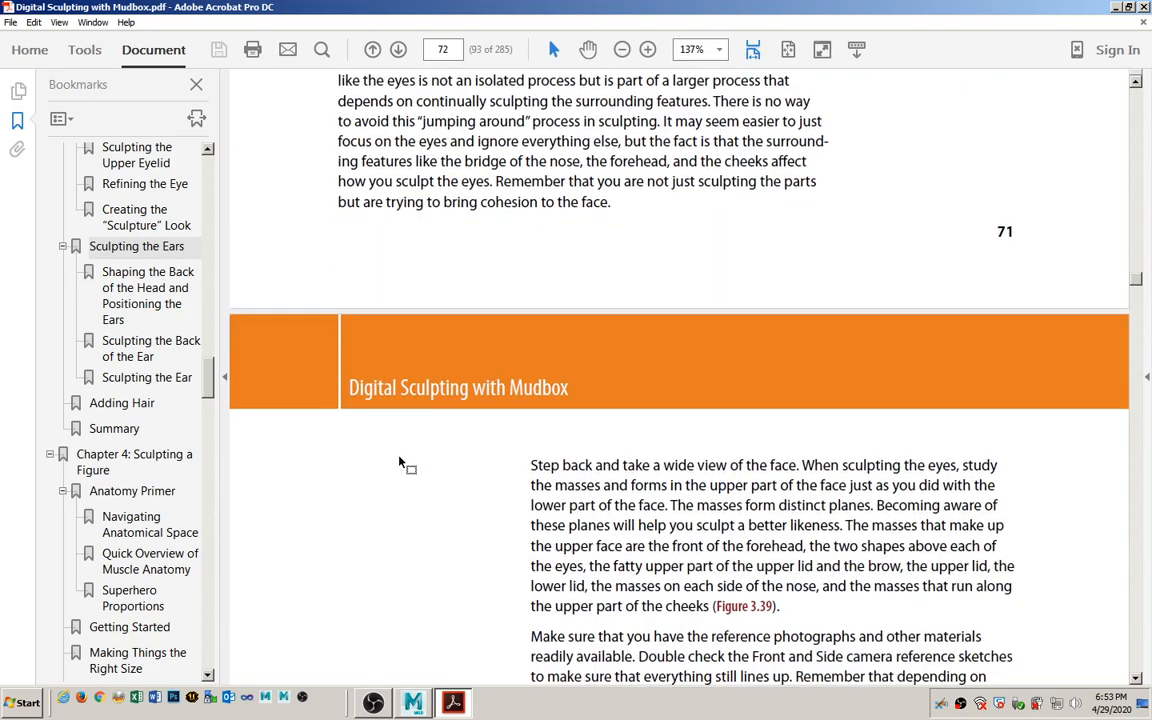
scroll(451, 429, "down", 12)
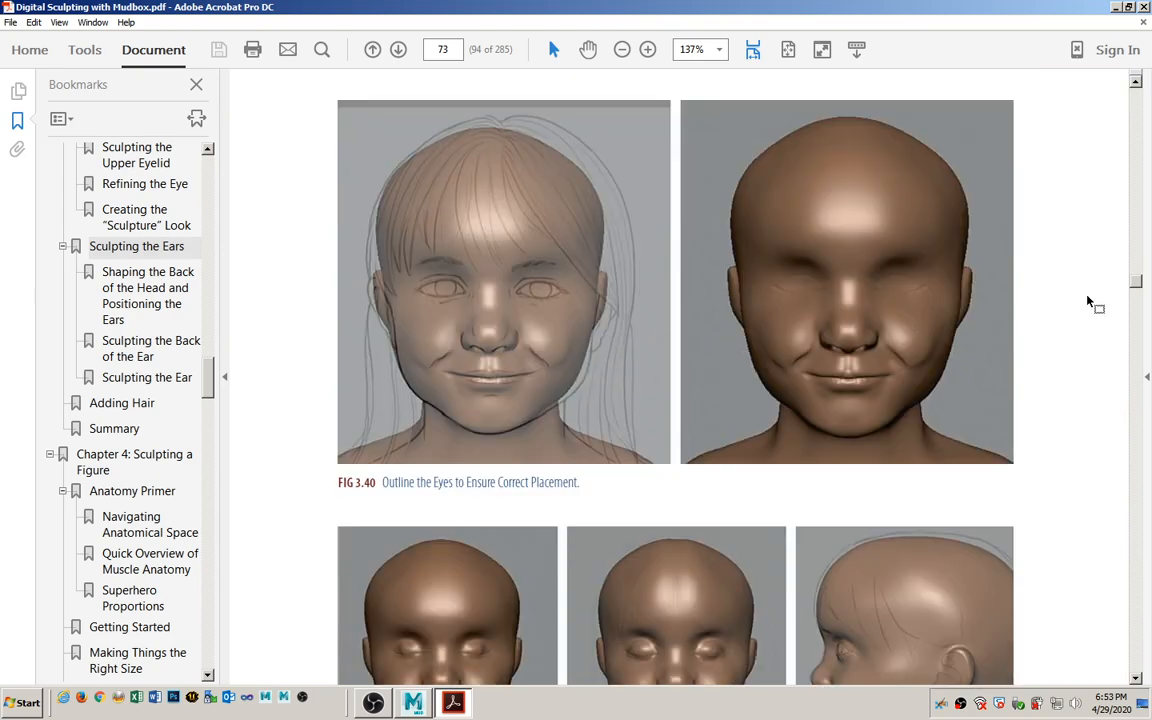
left_click_drag(1136, 283, 1136, 293)
scroll(774, 352, "down", 20)
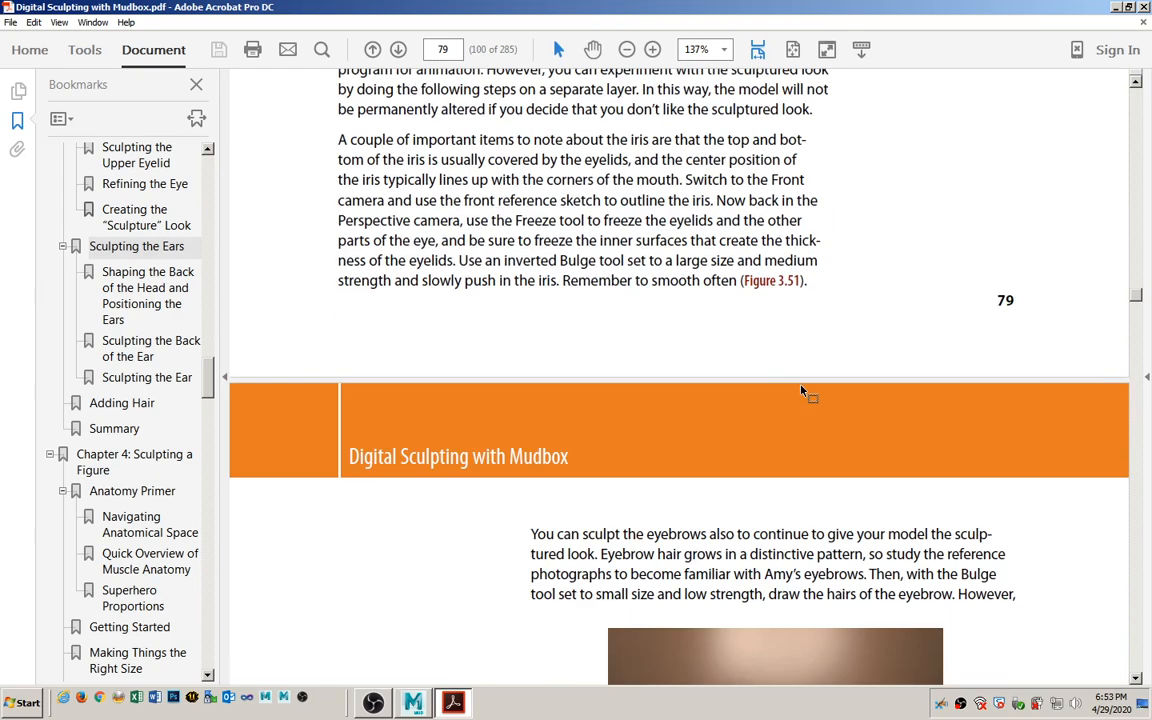
scroll(812, 385, "down", 20)
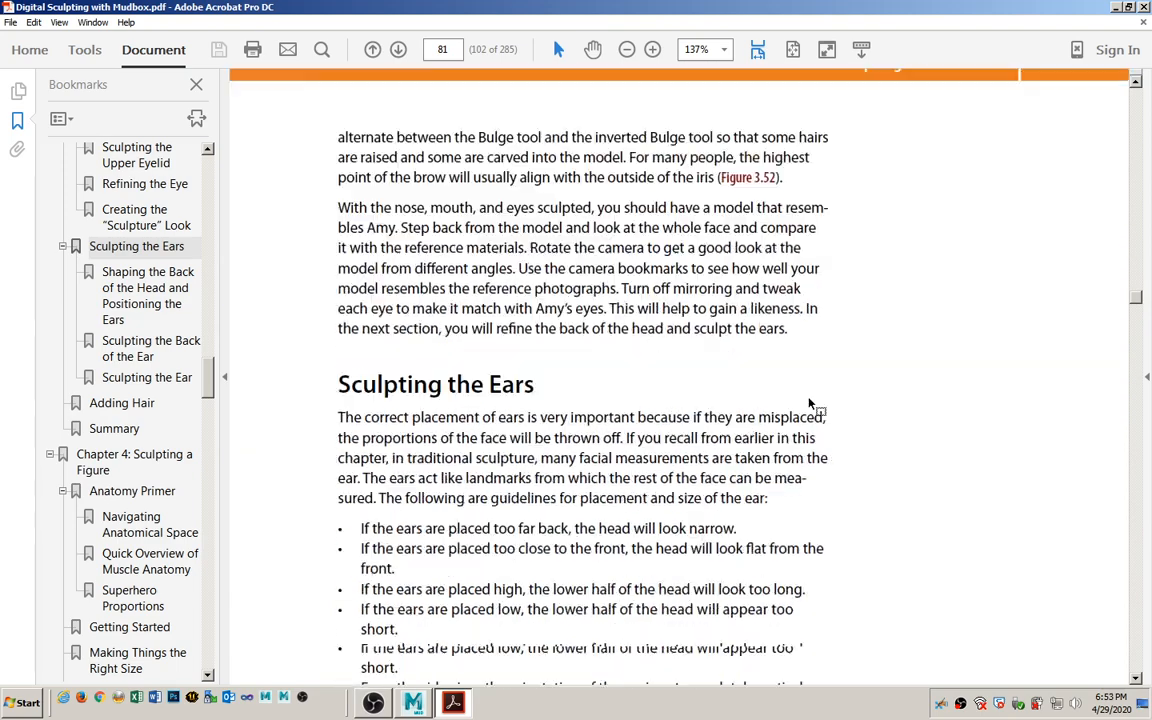
scroll(810, 380, "down", 10)
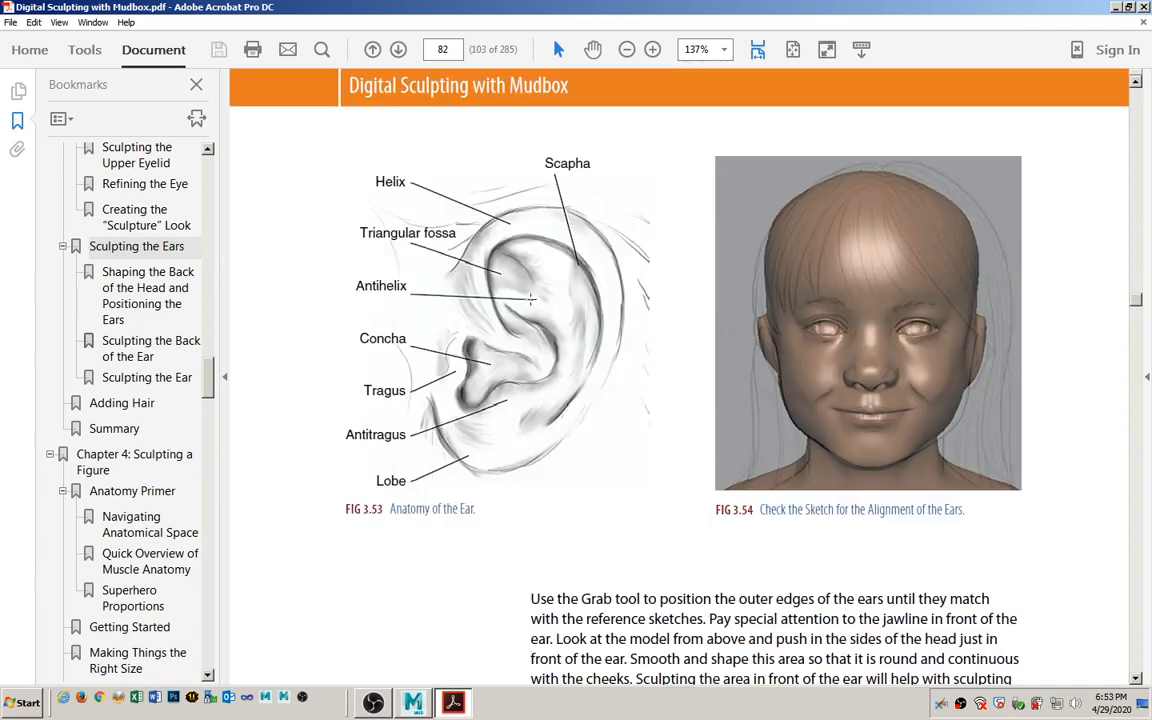
Return to Mudbox and rework the frozen triangular fossa over the side sketch with the Freeze tool, unfreezing its lower edge
key("alt+Tab")
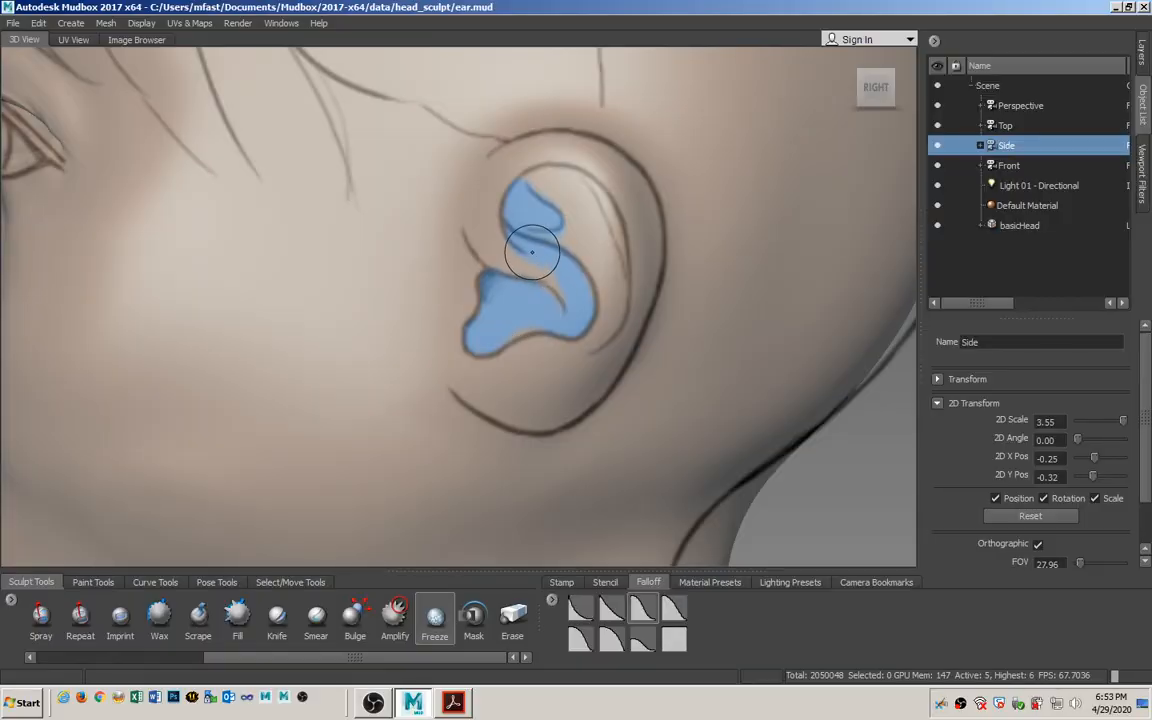
mouse_move(551, 237)
left_mouse_down("ctrl")
mouse_move(615, 262)
mouse_move(611, 248)
left_mouse_up("ctrl")
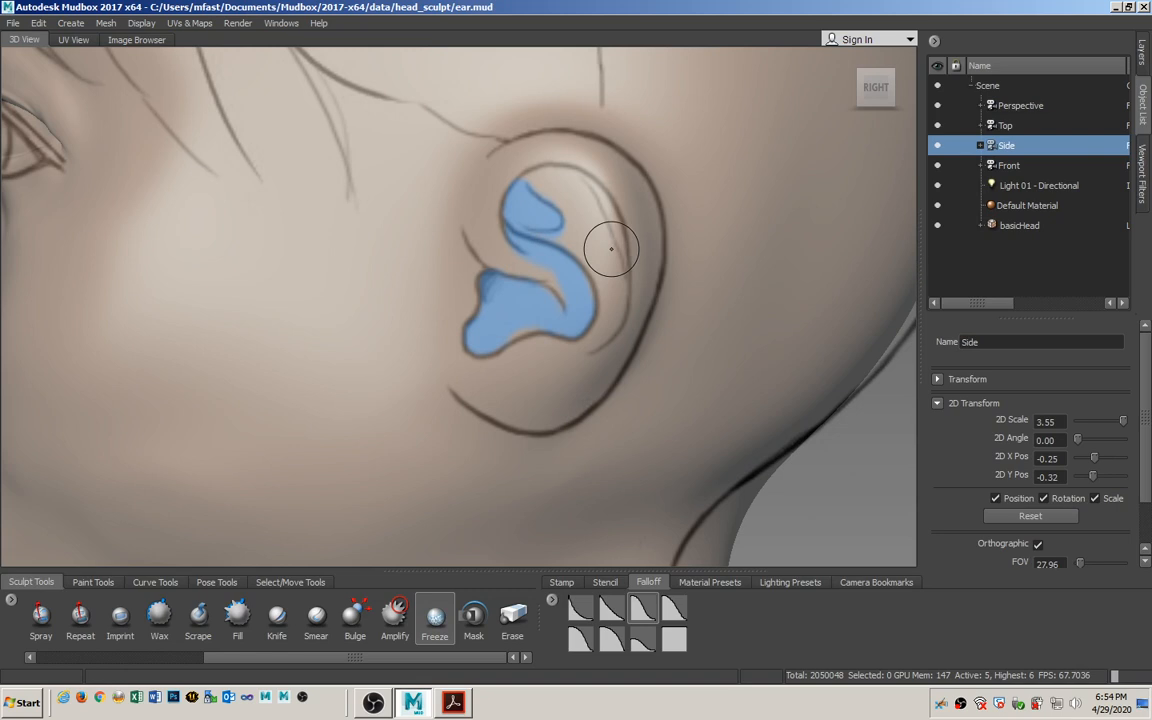
mouse_move(535, 226)
left_mouse_down()
mouse_move(558, 257)
mouse_move(538, 249)
left_mouse_up()
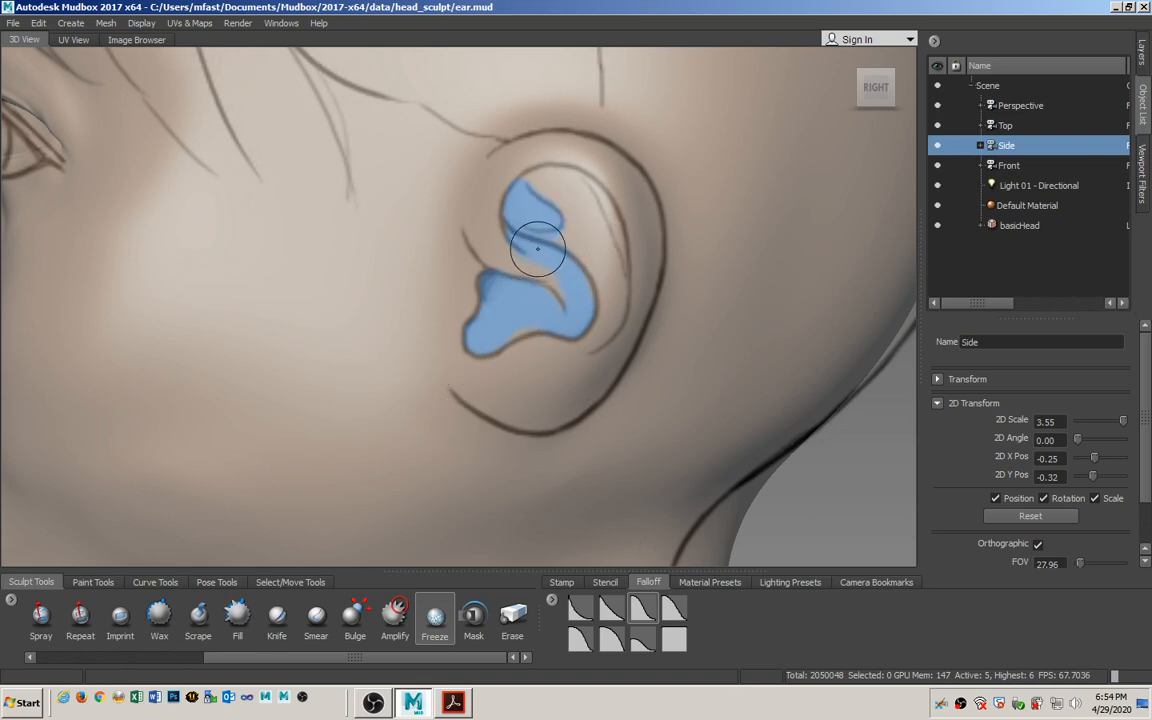
middle_click_drag(524, 264, 547, 328, "alt")
mouse_move(547, 331)
right_mouse_down("alt")
mouse_move(555, 336)
mouse_move(546, 312)
right_mouse_up("alt")
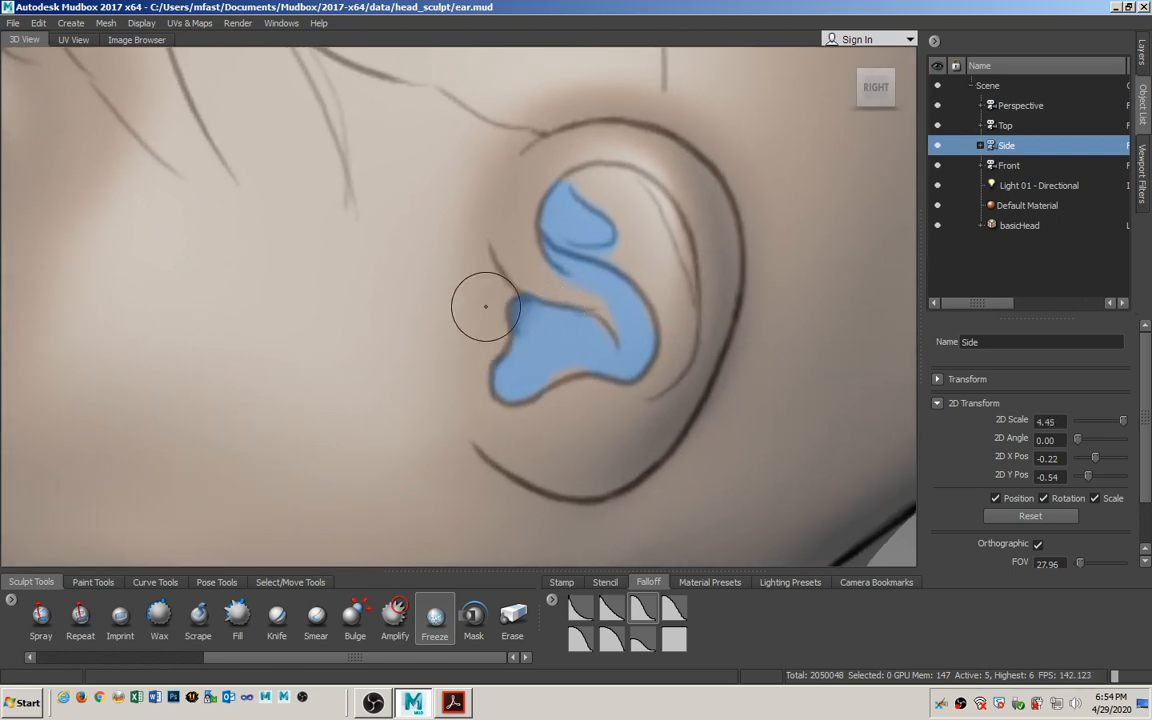
mouse_move(485, 307)
middle_mouse_down("alt")
mouse_move(435, 327)
mouse_move(422, 358)
middle_mouse_up("alt")
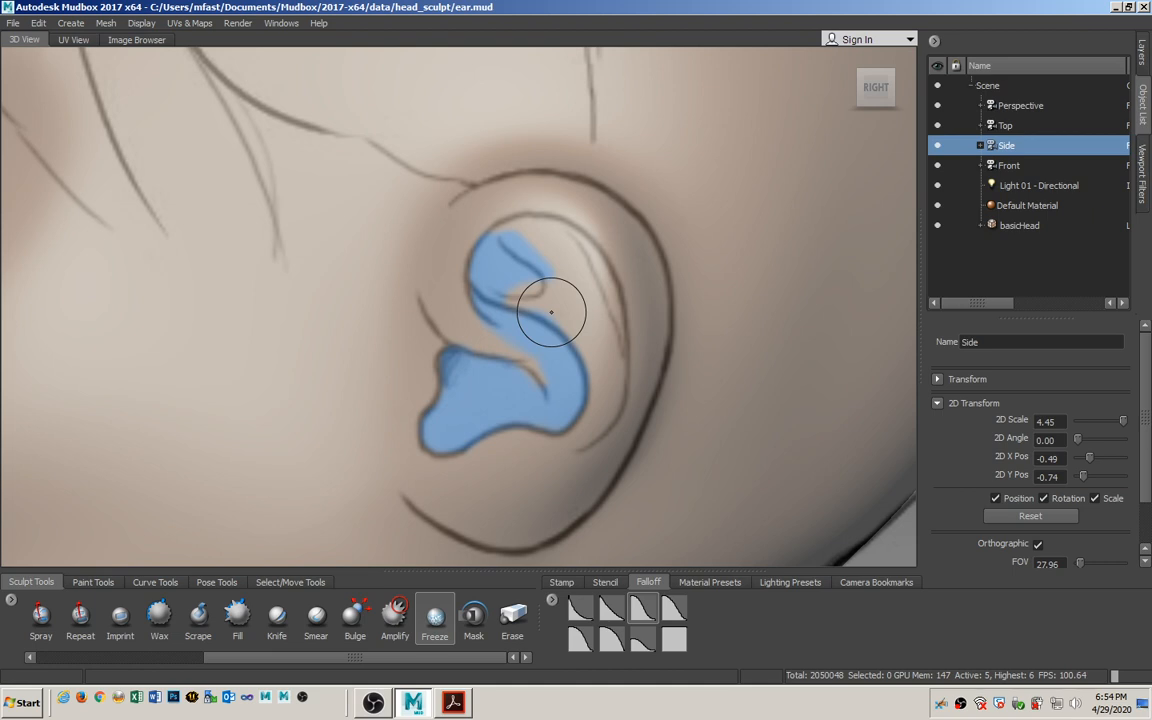
Invert the freeze so that only the concha and triangular fossa areas are left unfrozen
key("ctrl+i")
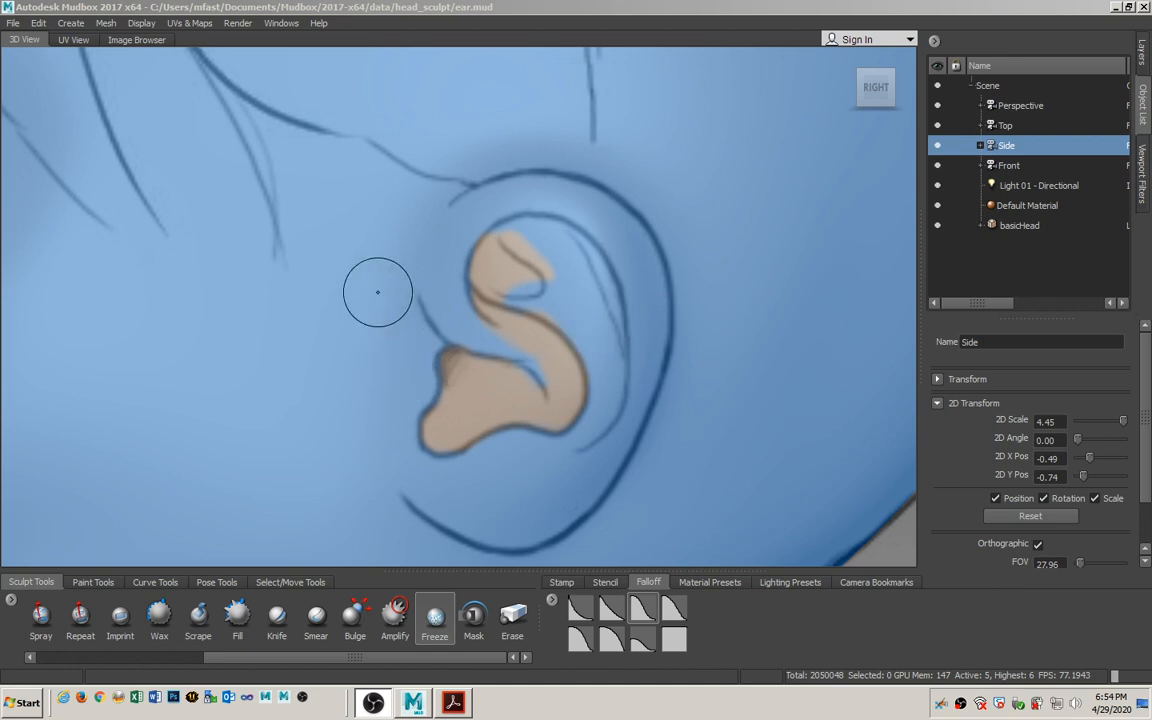
mouse_move(500, 287)
left_mouse_down()
mouse_move(485, 245)
mouse_move(558, 318)
left_mouse_up()
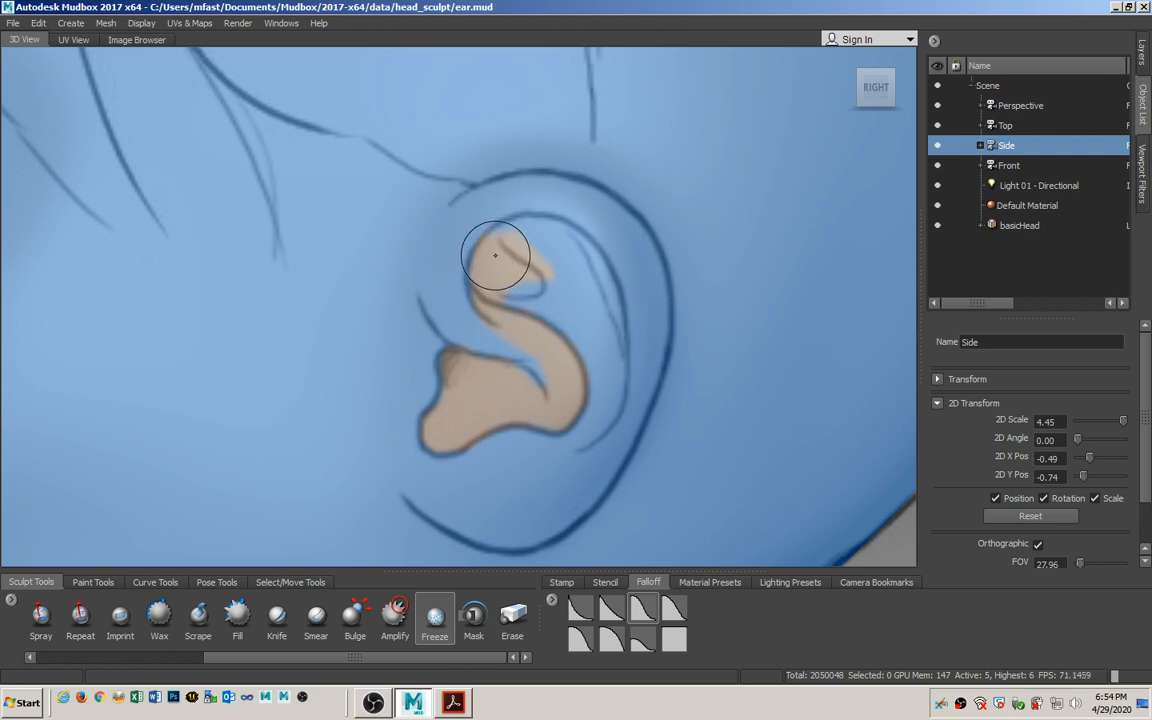
Refreeze the rear edge of the triangular fossa so the unfrozen area matches the side sketch
left_click_drag(526, 279, 532, 269)
mouse_move(582, 298)
left_mouse_down()
mouse_move(565, 291)
mouse_move(578, 305)
left_mouse_up()
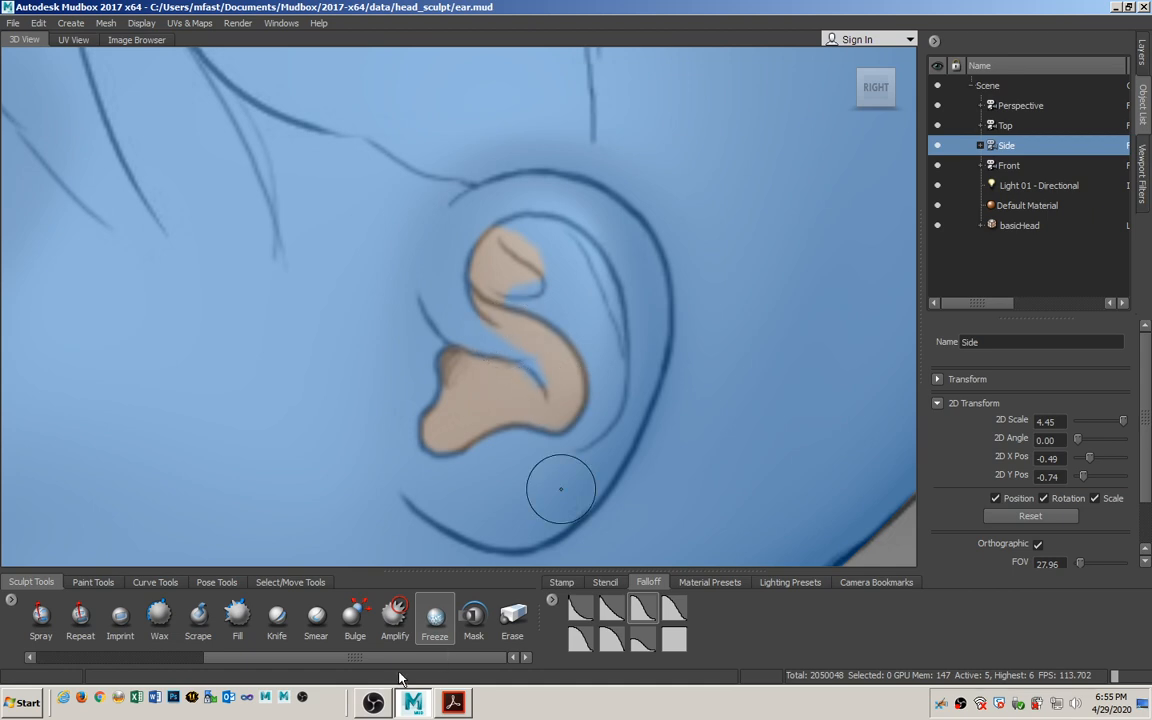
Carve the unfrozen concha and triangular fossa inward with the inverted Bulge brush, at size 5.88 and strength 2.69
left_click(353, 617)
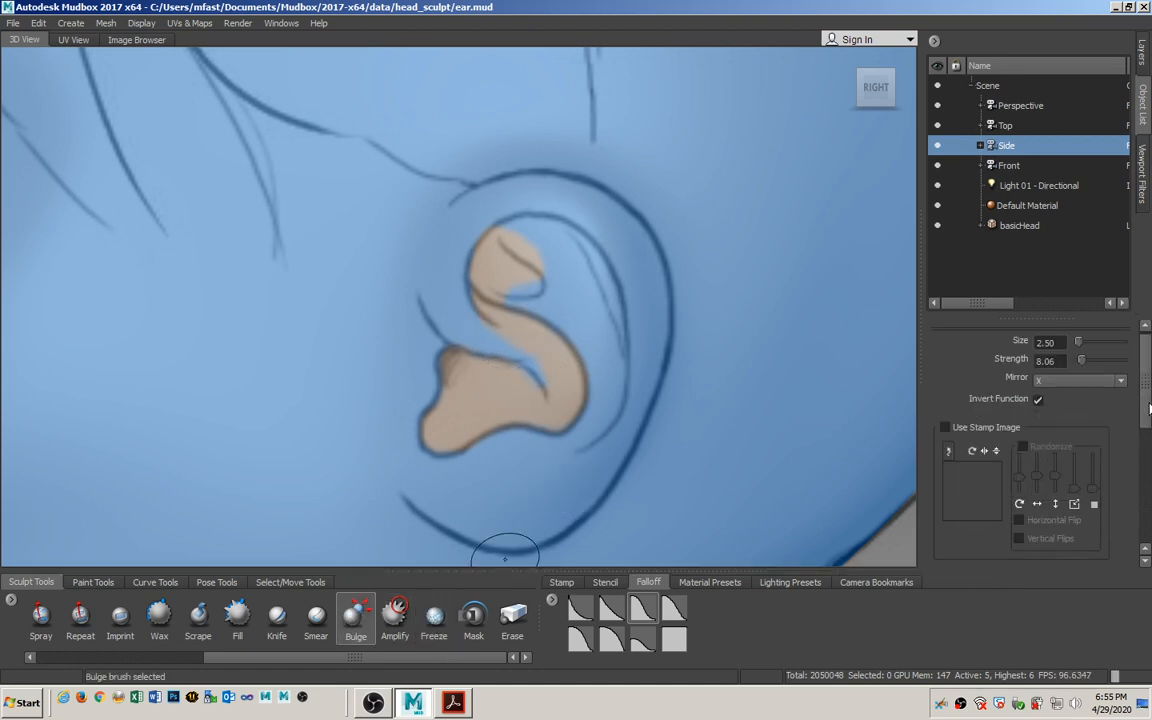
scroll(1115, 460, "down", 6)
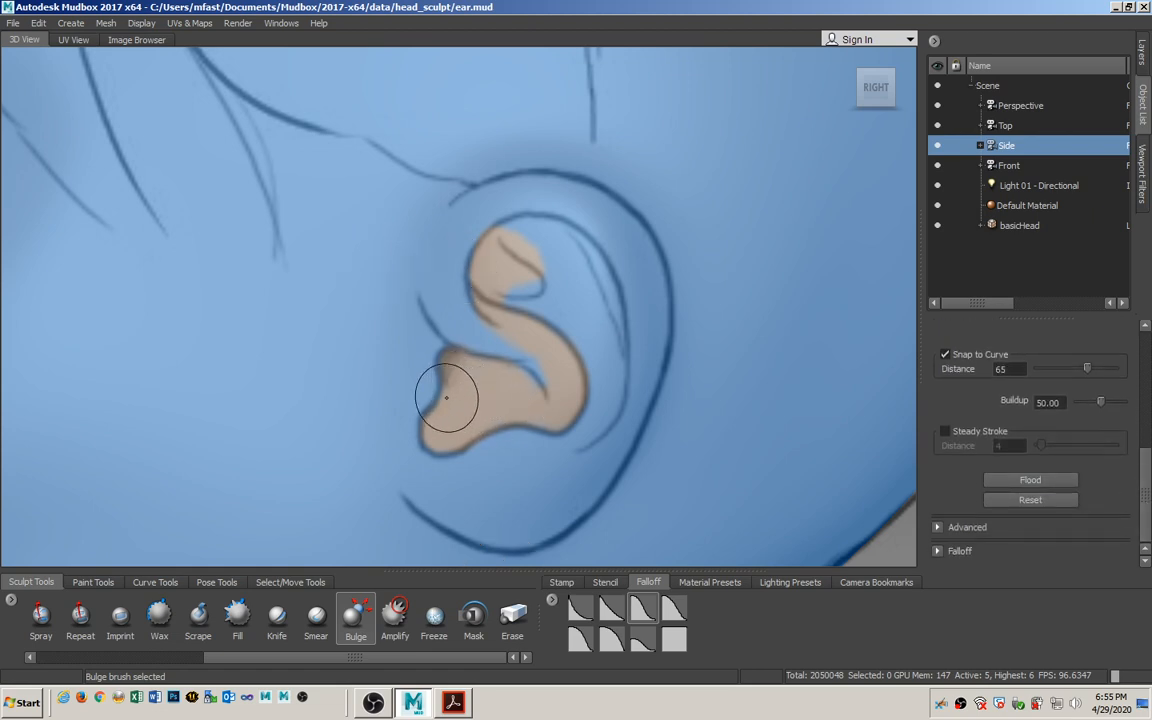
mouse_move(450, 393)
left_mouse_down()
mouse_move(432, 360)
mouse_move(464, 378)
mouse_move(494, 441)
mouse_move(538, 429)
mouse_move(449, 429)
mouse_move(460, 378)
mouse_move(440, 430)
mouse_move(530, 392)
mouse_move(527, 334)
mouse_move(491, 266)
left_mouse_up()
key("ctrl+z")
key("m")
key("b")
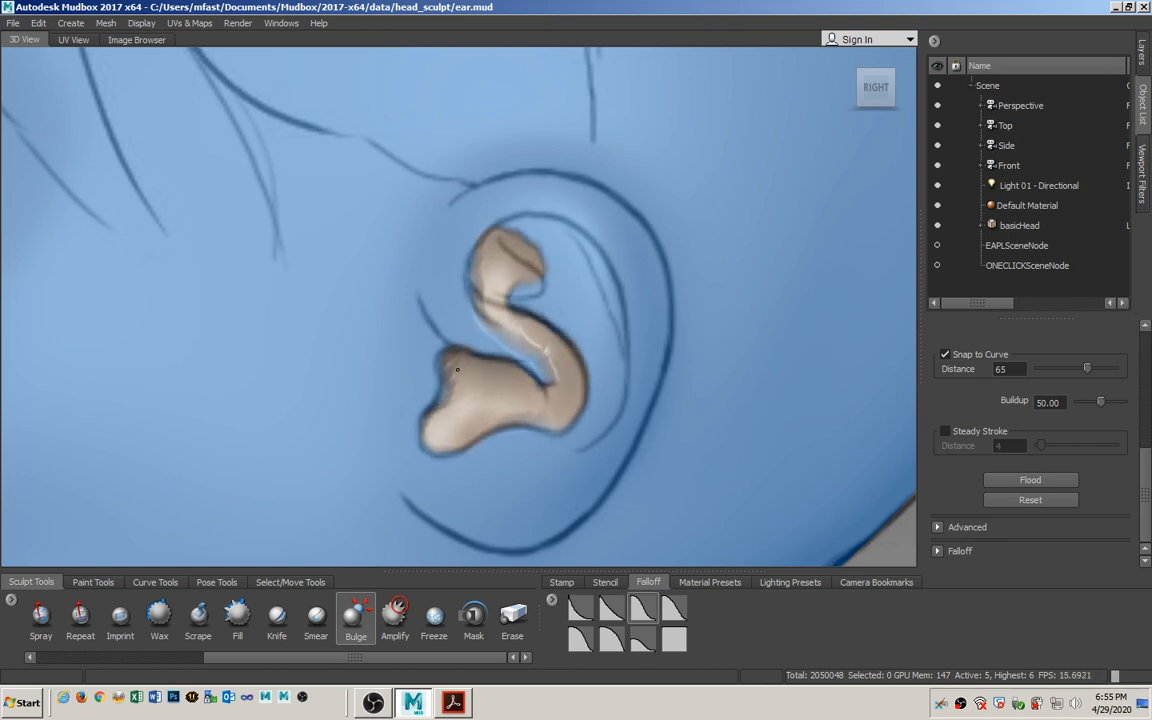
mouse_move(484, 401)
left_mouse_down()
mouse_move(463, 401)
mouse_move(454, 366)
left_mouse_up()
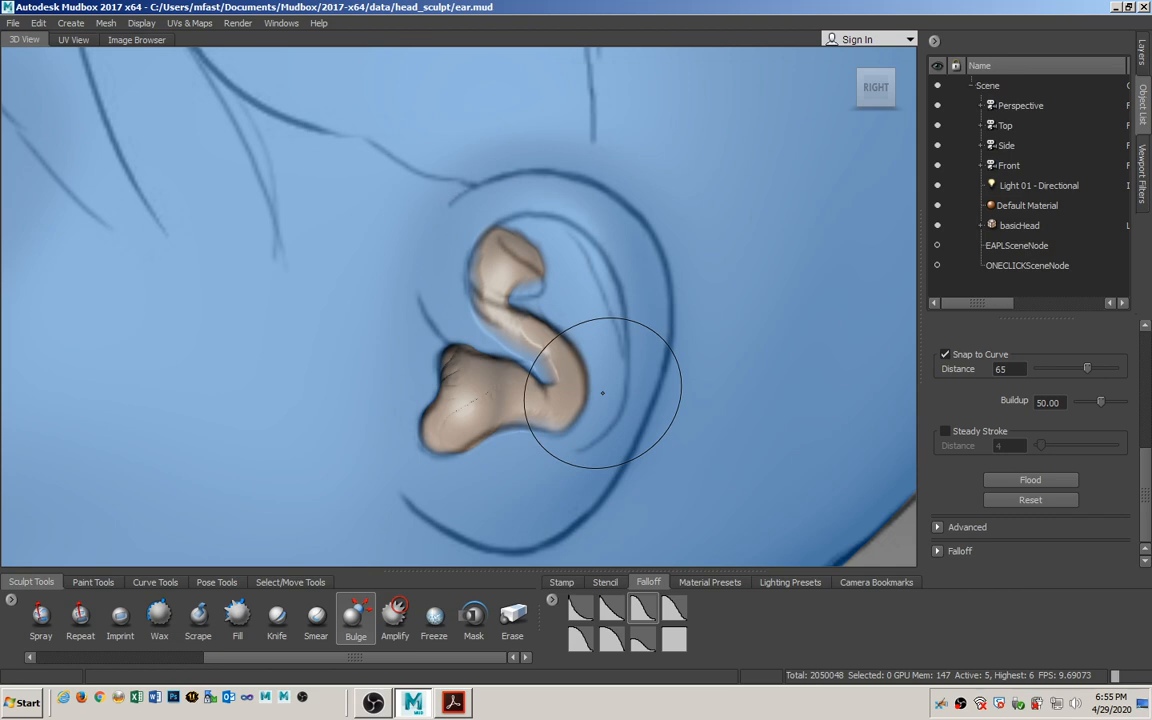
Unfreeze the whole head and look through the Perspective camera for a close view of the ear
key("shift+u")
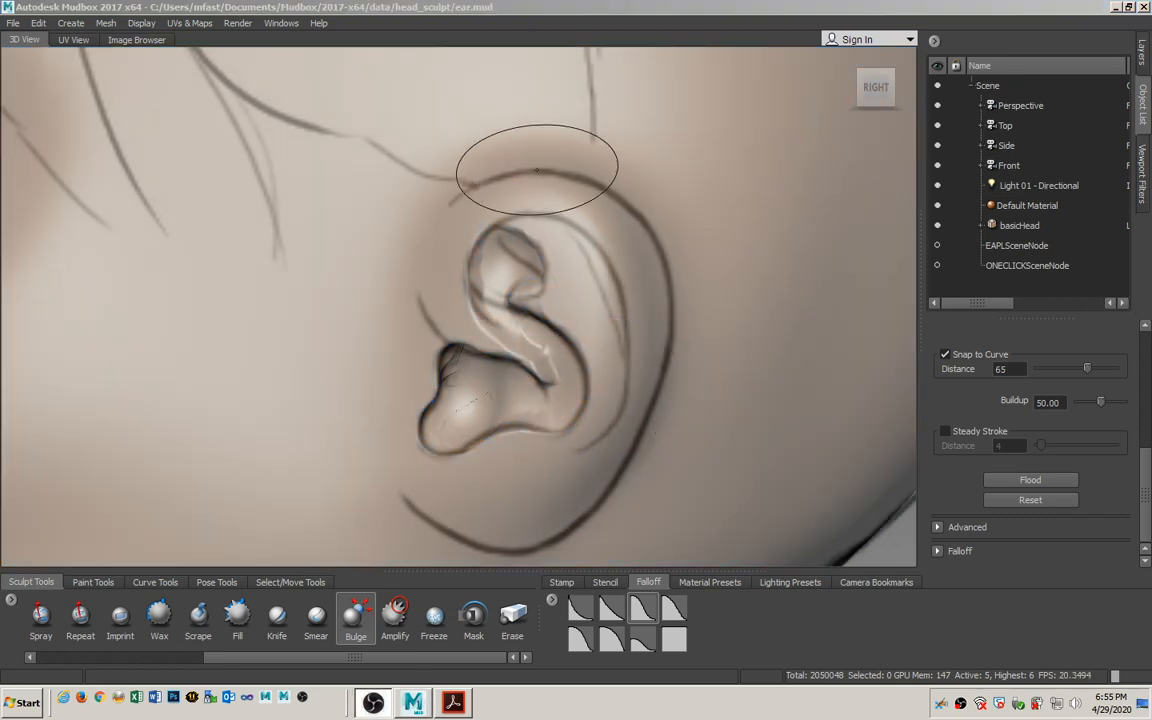
left_click(1020, 106)
right_click(1036, 106)
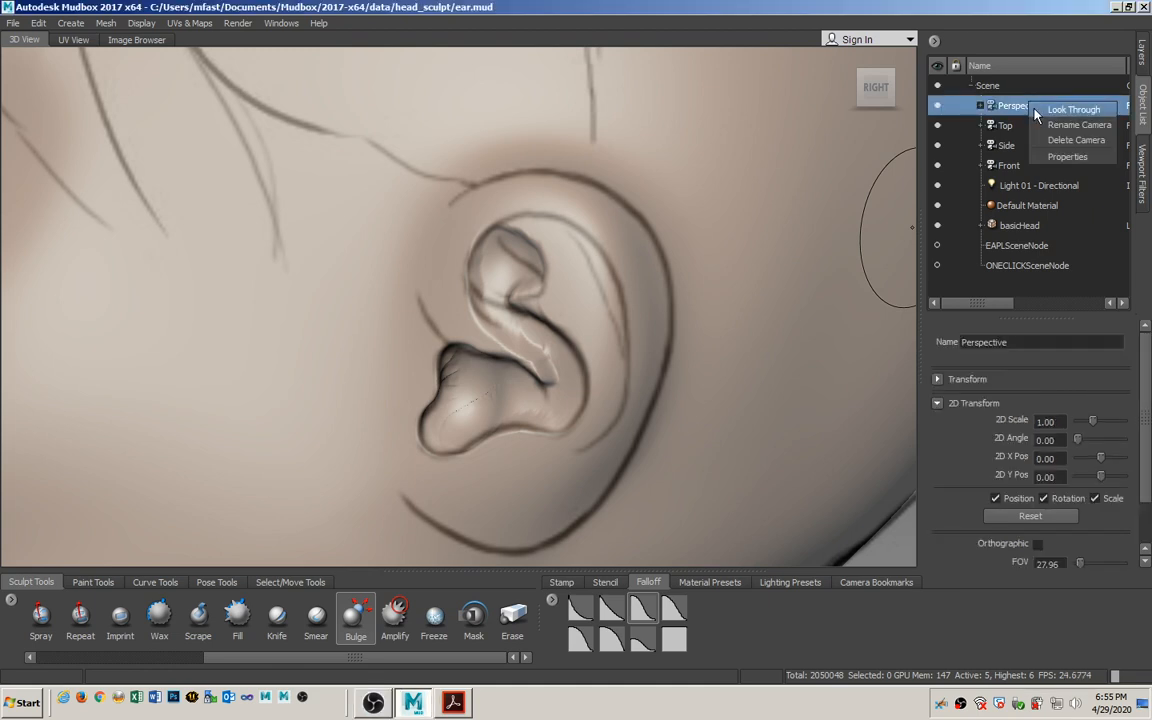
left_click(1045, 108)
left_click_drag(352, 342, 409, 341, "alt")
right_click_drag(409, 341, 616, 335, "alt")
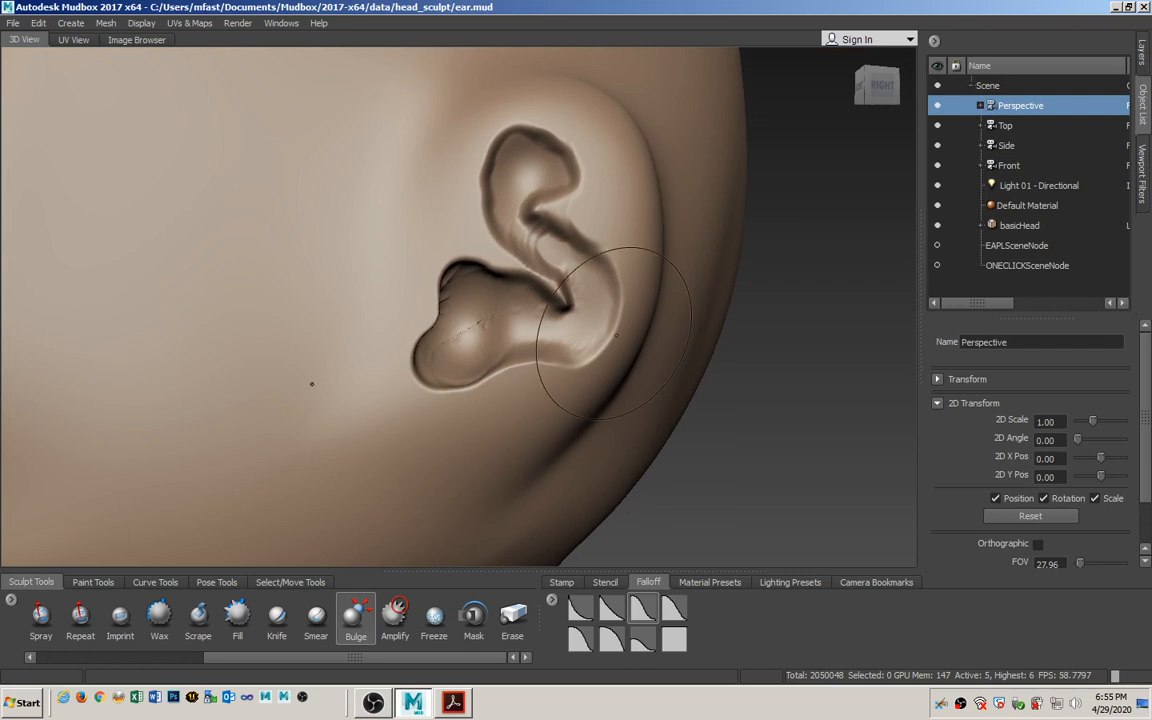
Smooth the rough floor and walls of the concha, the triangular fossa and the channel between them
left_click_drag(411, 257, 499, 254, "alt")
key("shift")
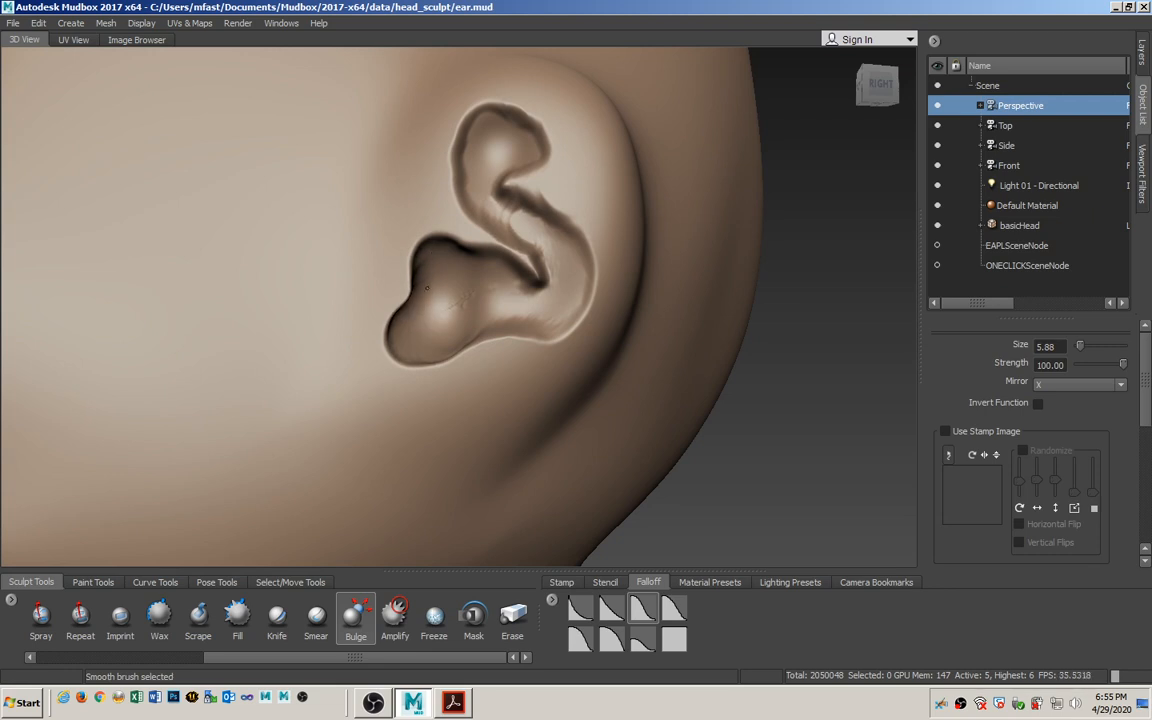
left_click_drag(422, 284, 491, 291, "shift")
left_click_drag(480, 200, 515, 186, "shift")
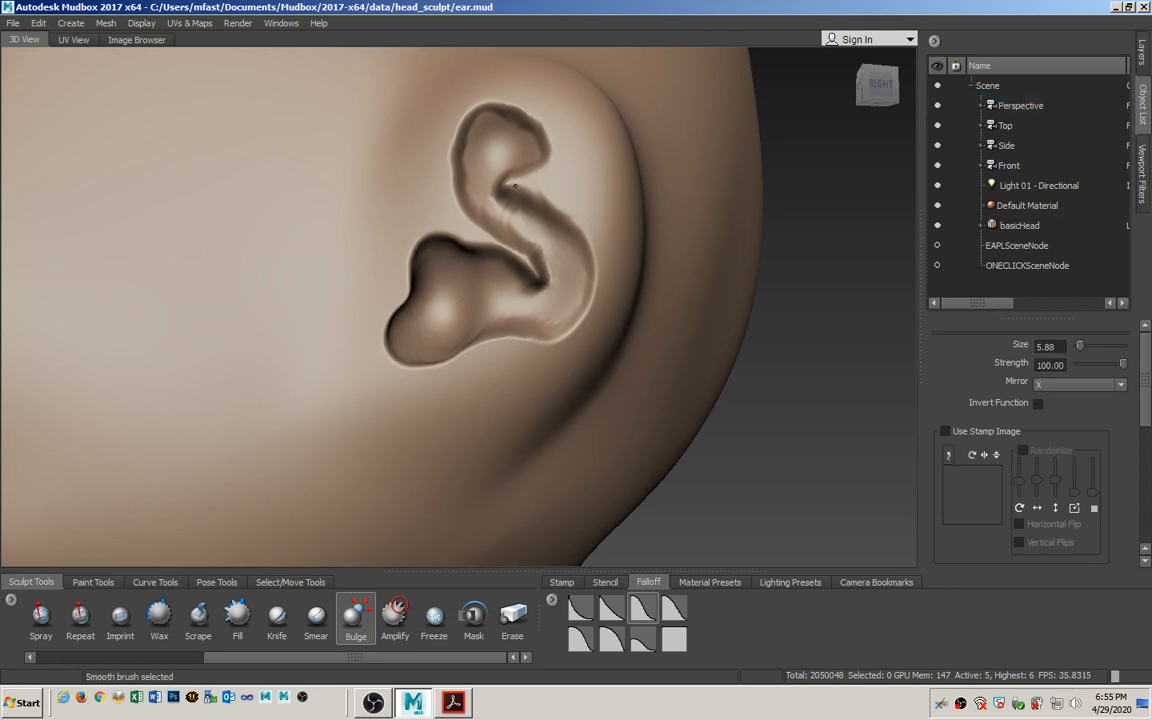
key("shift")
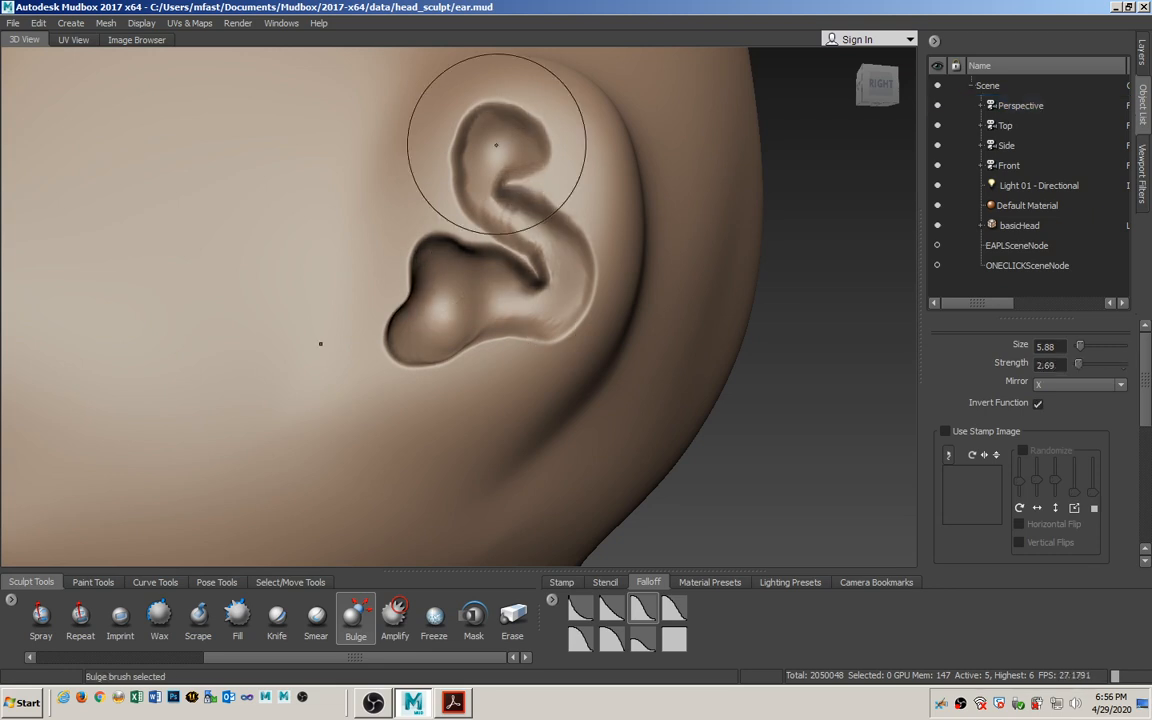
mouse_move(493, 150)
left_mouse_down("shift")
mouse_move(541, 251)
mouse_move(470, 170)
mouse_move(562, 238)
left_mouse_up("shift")
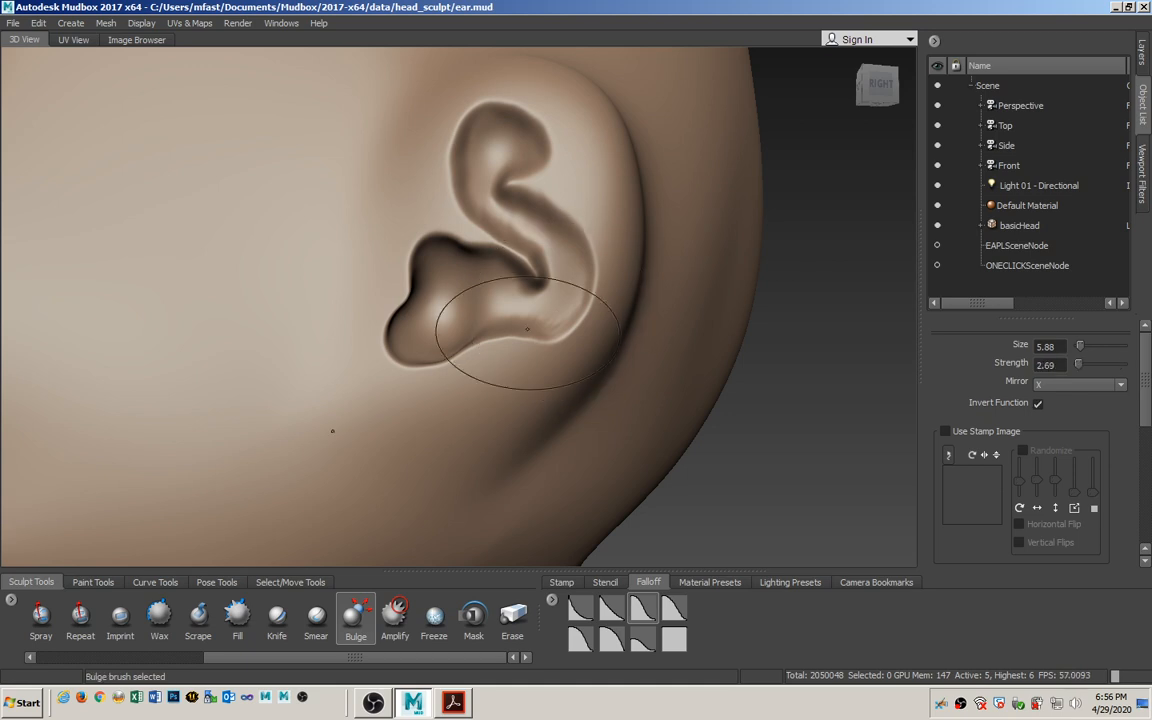
Flatten the ridge between the concha and the triangular fossa with the Flatten brush at size 3.29
mouse_move(488, 329)
left_mouse_down("alt")
mouse_move(522, 303)
mouse_move(548, 399)
left_mouse_up("alt")
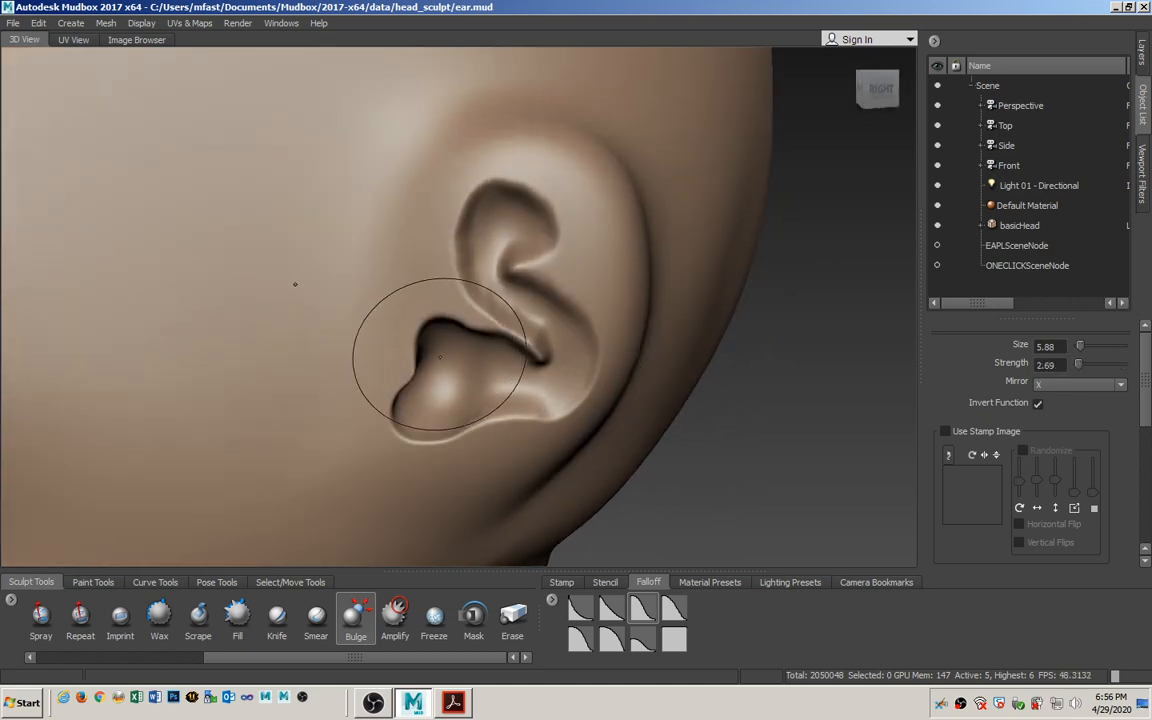
mouse_move(440, 360)
left_mouse_down("alt")
mouse_move(353, 313)
mouse_move(425, 322)
mouse_move(501, 284)
left_mouse_up("alt")
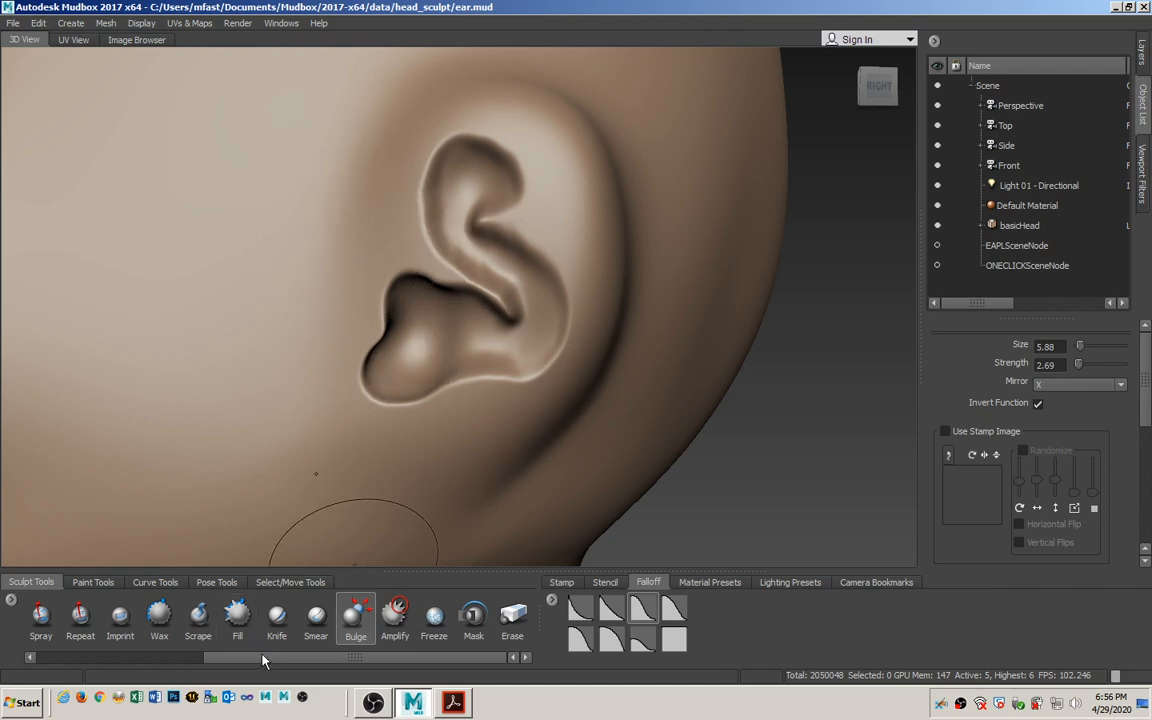
left_click_drag(276, 661, 171, 661)
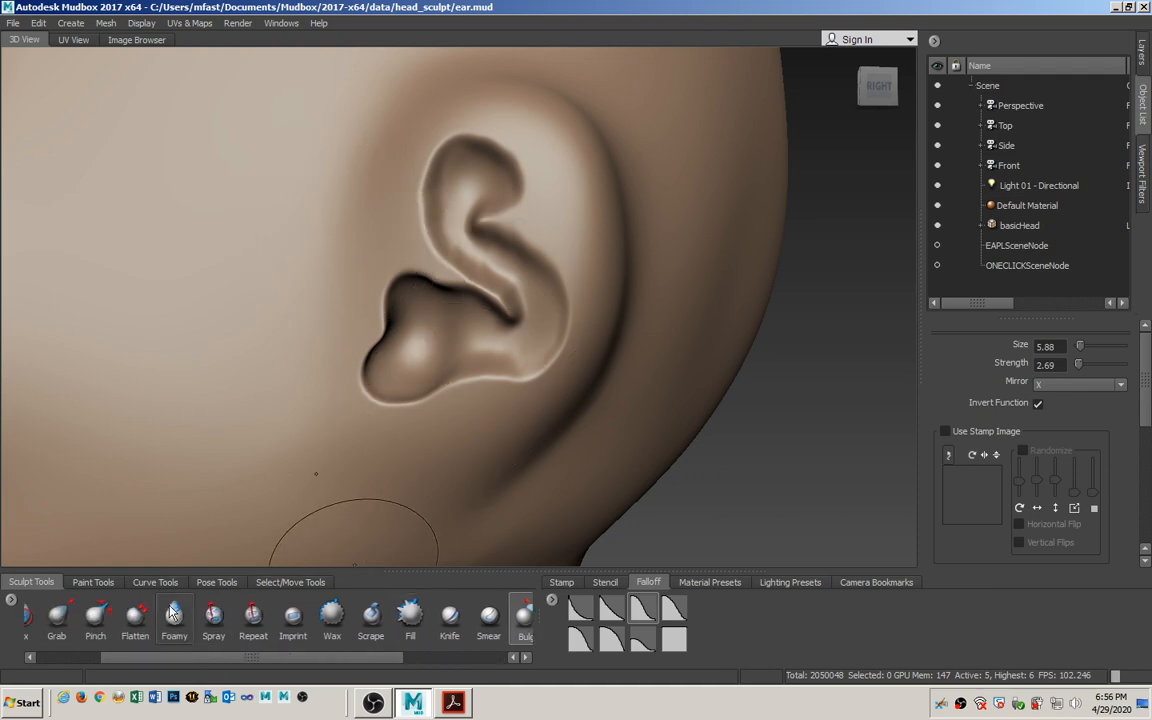
left_click(135, 614)
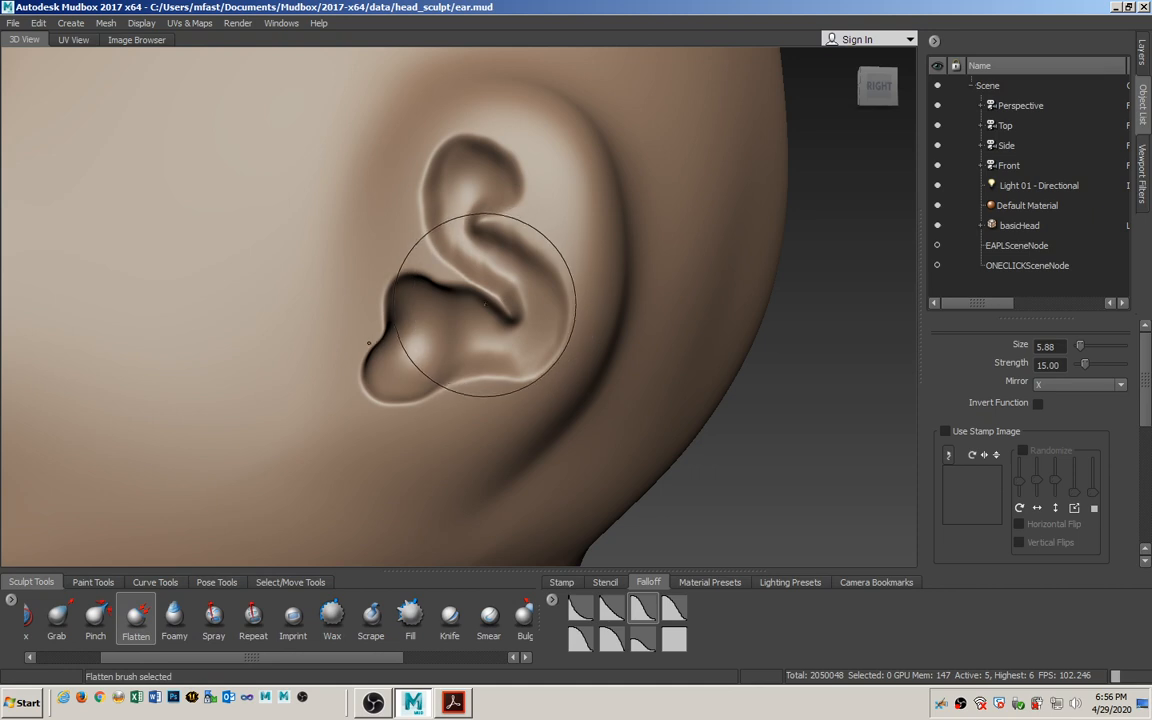
key("b")
mouse_move(501, 291)
left_mouse_down()
mouse_move(474, 294)
mouse_move(488, 297)
mouse_move(517, 350)
mouse_move(522, 294)
mouse_move(560, 296)
left_mouse_up()
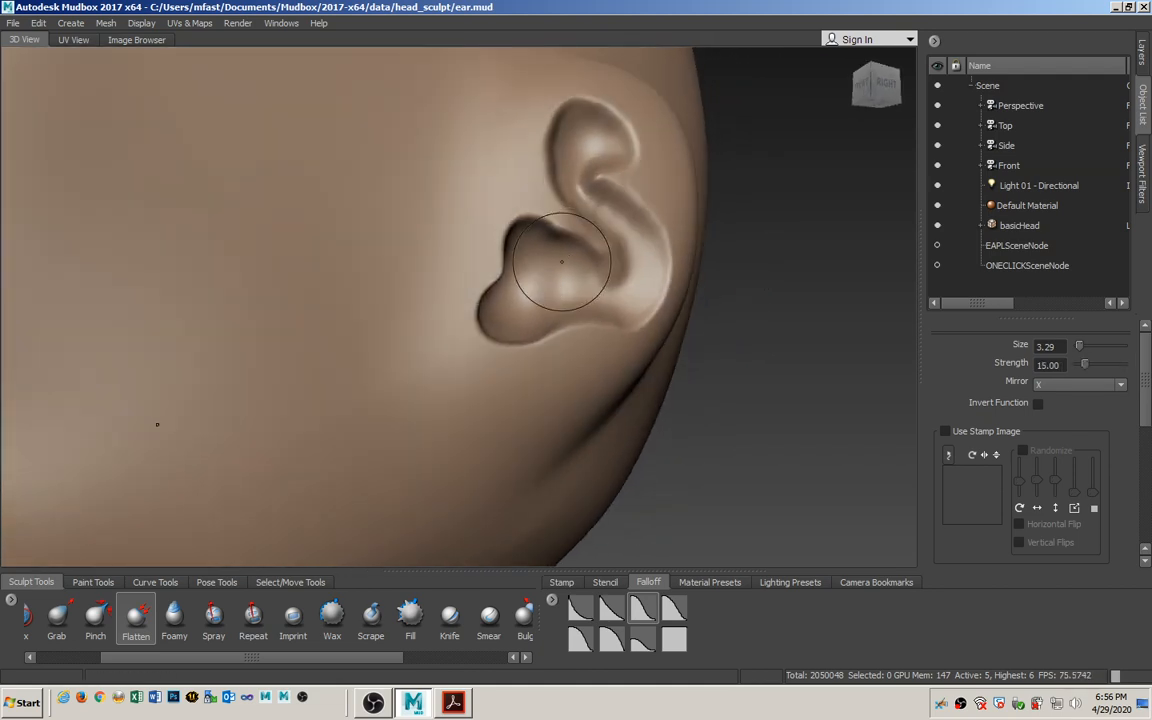
Smooth the walls and rims of the concha and triangular fossa from several angles
left_click_drag(530, 231, 530, 234, "shift")
mouse_move(630, 252)
left_mouse_down("alt")
mouse_move(524, 257)
mouse_move(484, 278)
left_mouse_up("alt")
mouse_move(447, 322)
left_mouse_down("shift")
mouse_move(384, 276)
mouse_move(462, 366)
mouse_move(455, 352)
mouse_move(522, 350)
mouse_move(584, 375)
left_mouse_up("shift")
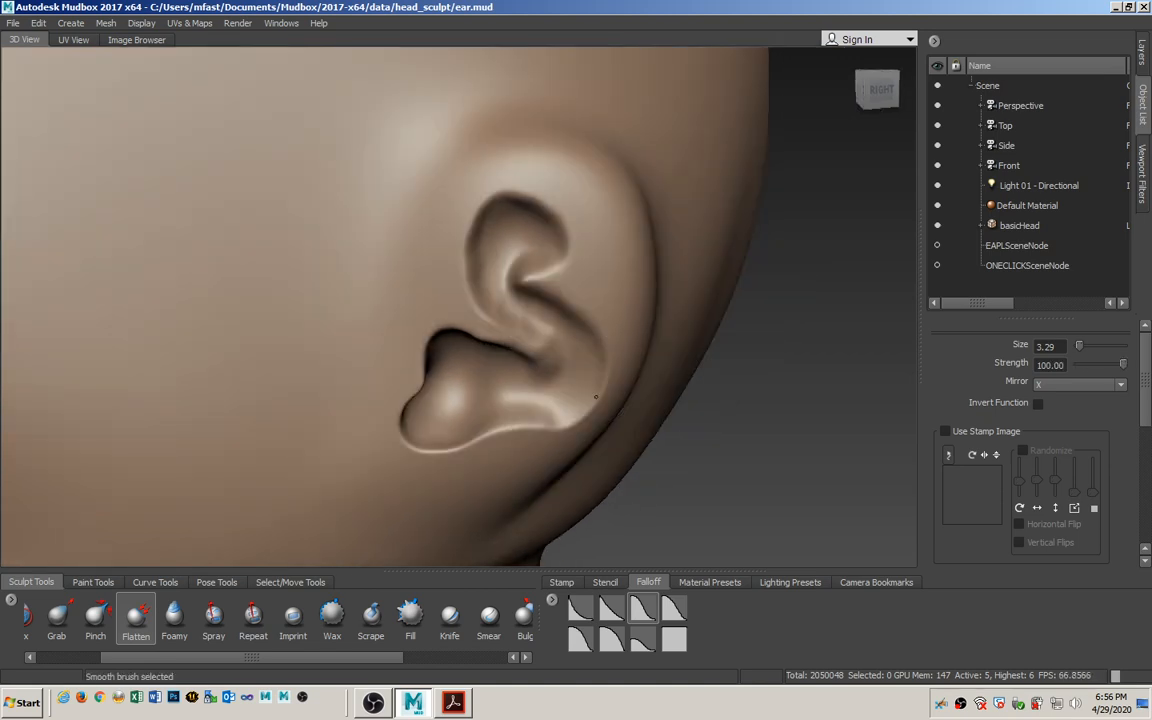
mouse_move(541, 409)
left_mouse_down("alt")
mouse_move(571, 373)
mouse_move(543, 347)
left_mouse_up("alt")
left_click_drag(522, 188, 549, 175, "shift")
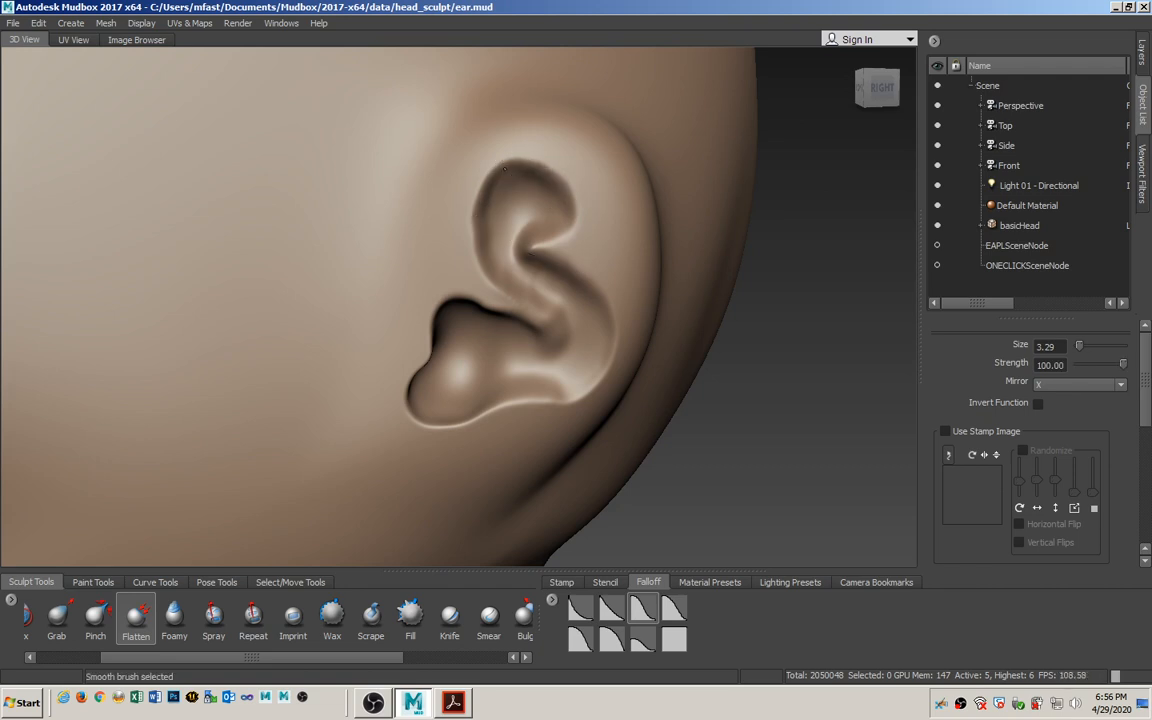
left_click_drag(504, 169, 480, 214, "shift")
Activate the Bulge brush and turn off Invert Function so that it raises the surface
right_click_drag(482, 350, 480, 265, "alt")
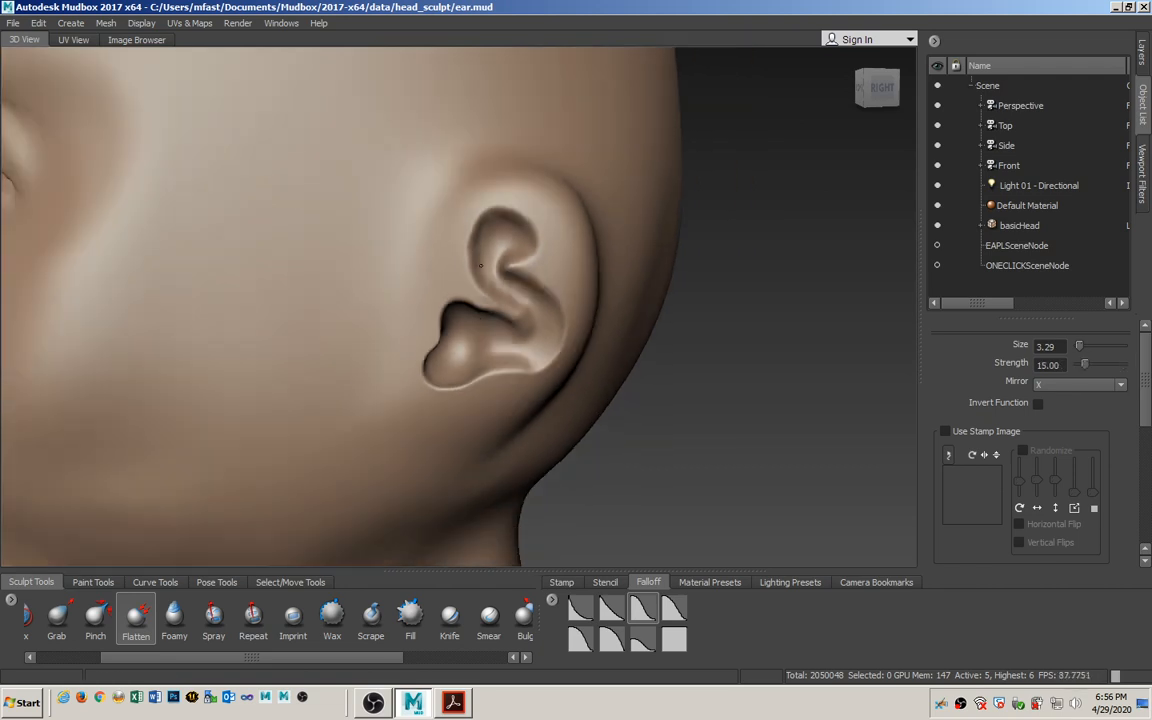
left_click_drag(484, 337, 365, 321, "alt")
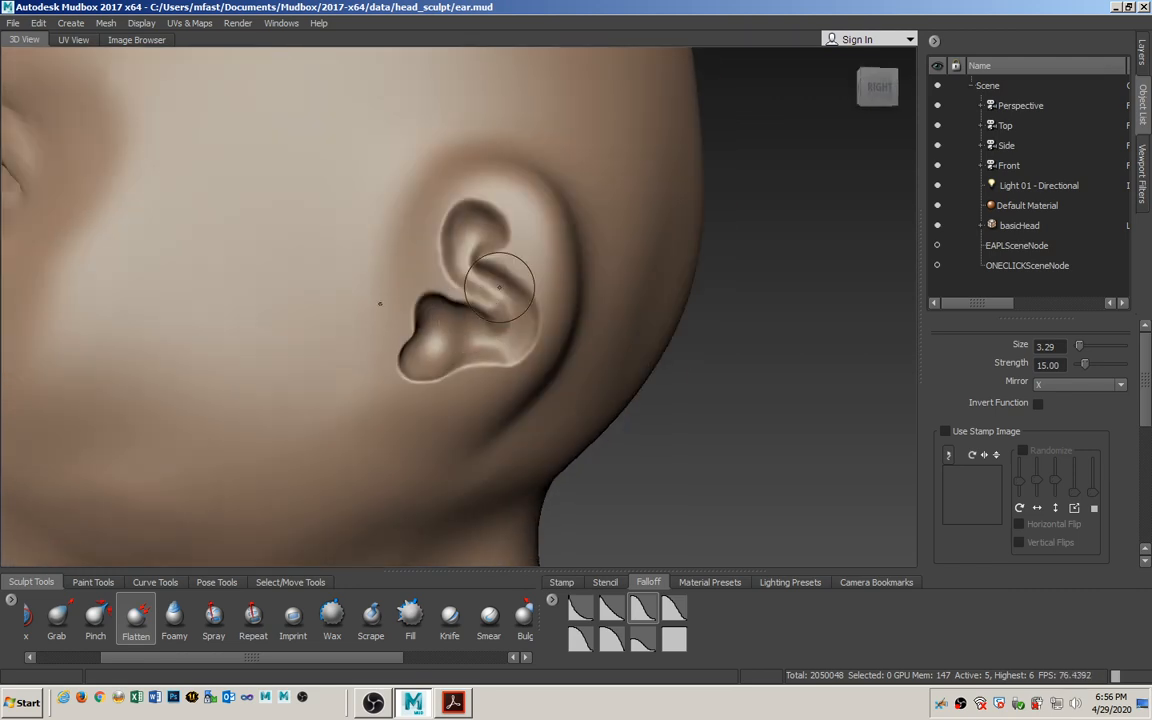
left_click_drag(499, 287, 446, 320, "alt")
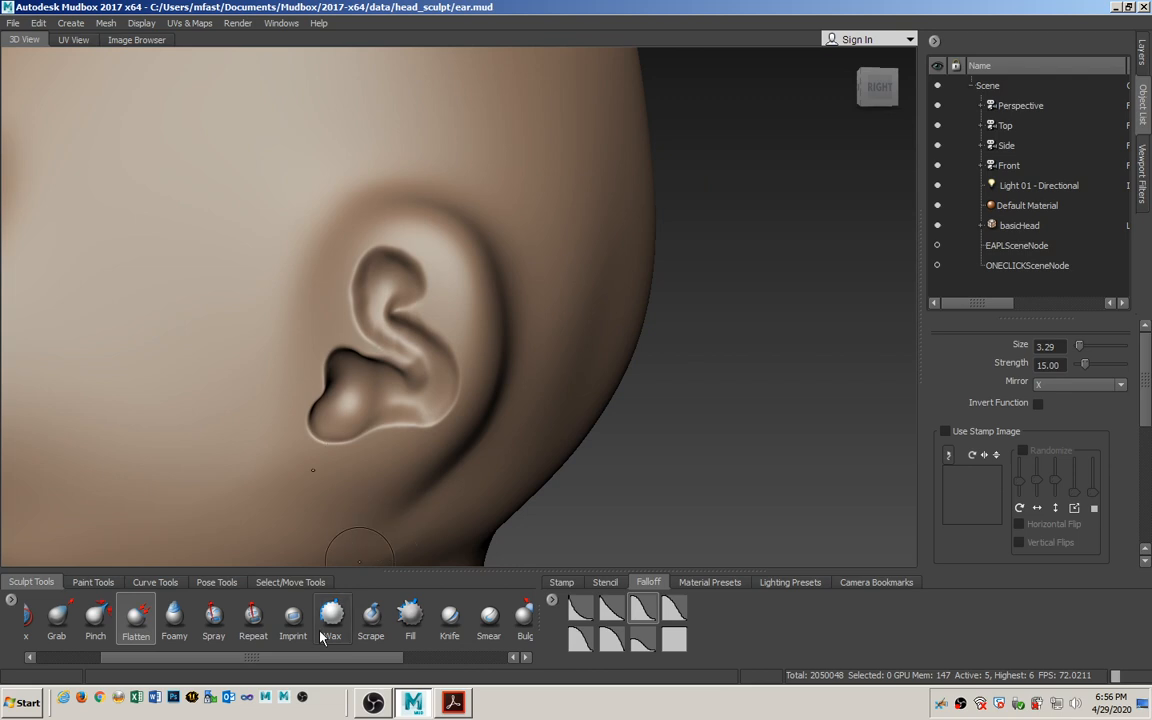
scroll(370, 658, "right", 3)
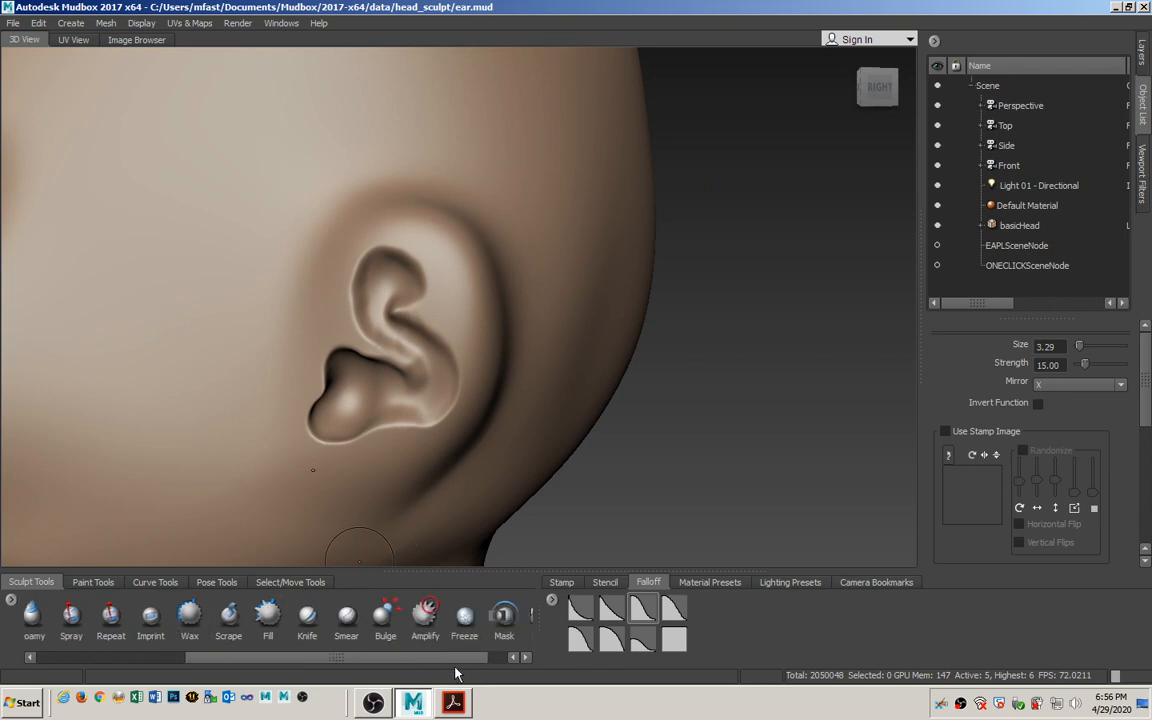
left_click(354, 628)
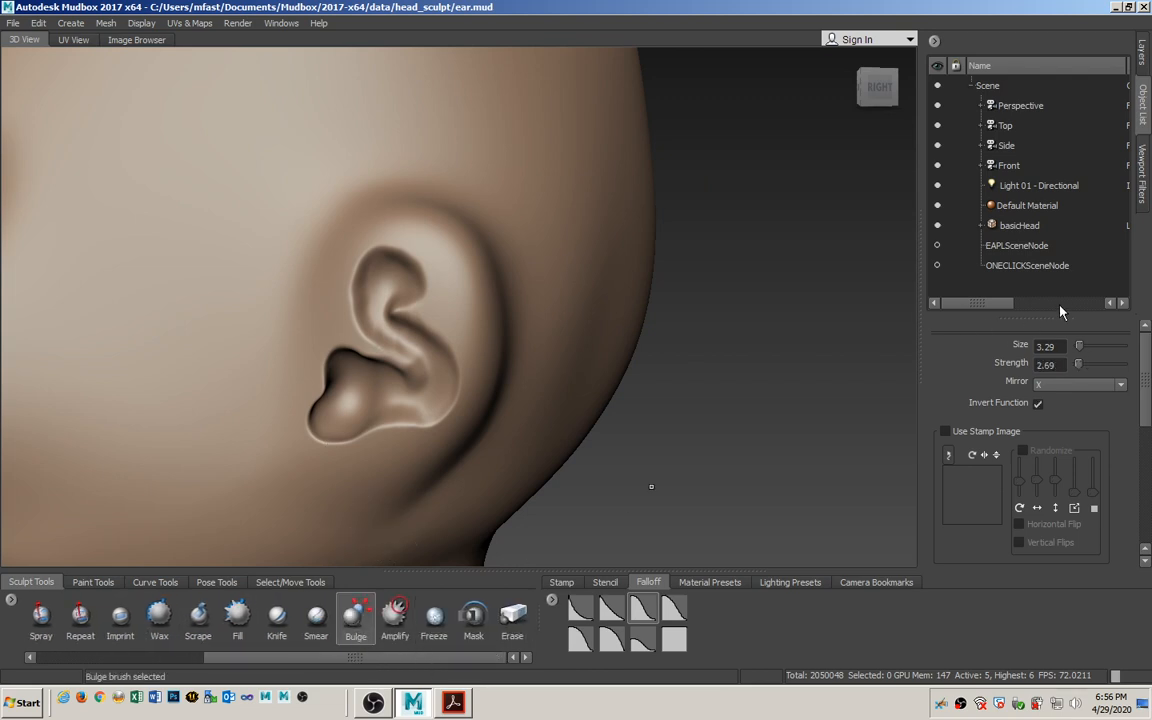
left_click_drag(1143, 386, 1143, 524)
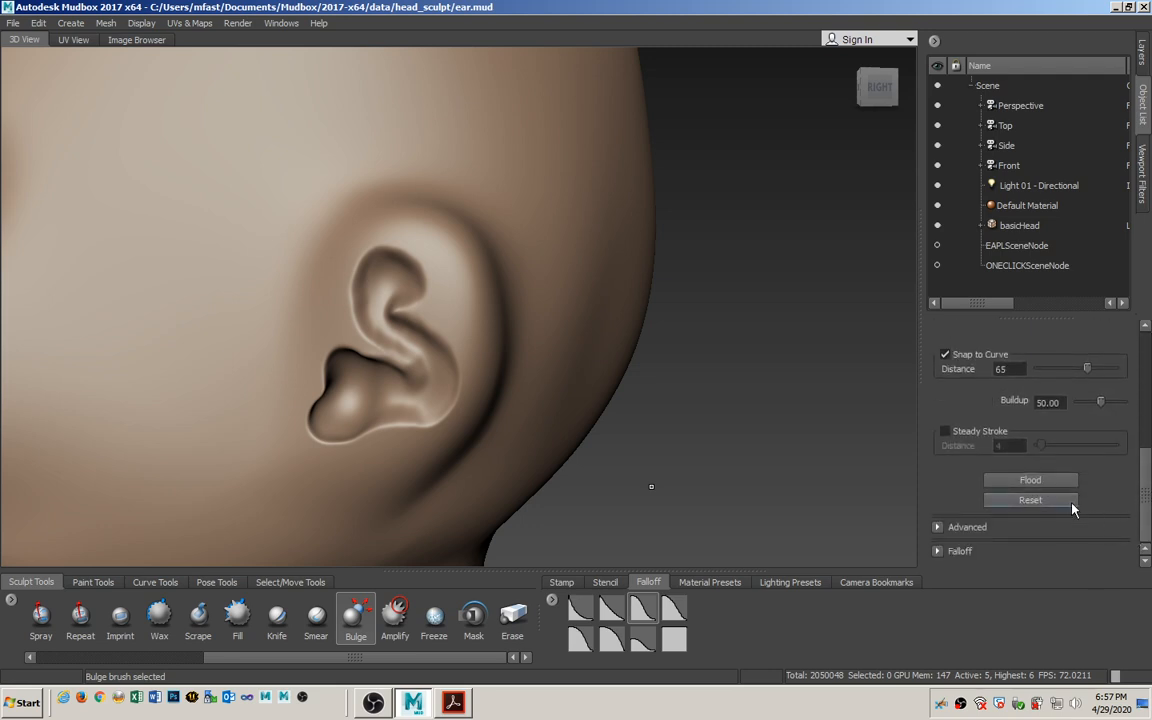
scroll(1041, 396, "up", 5)
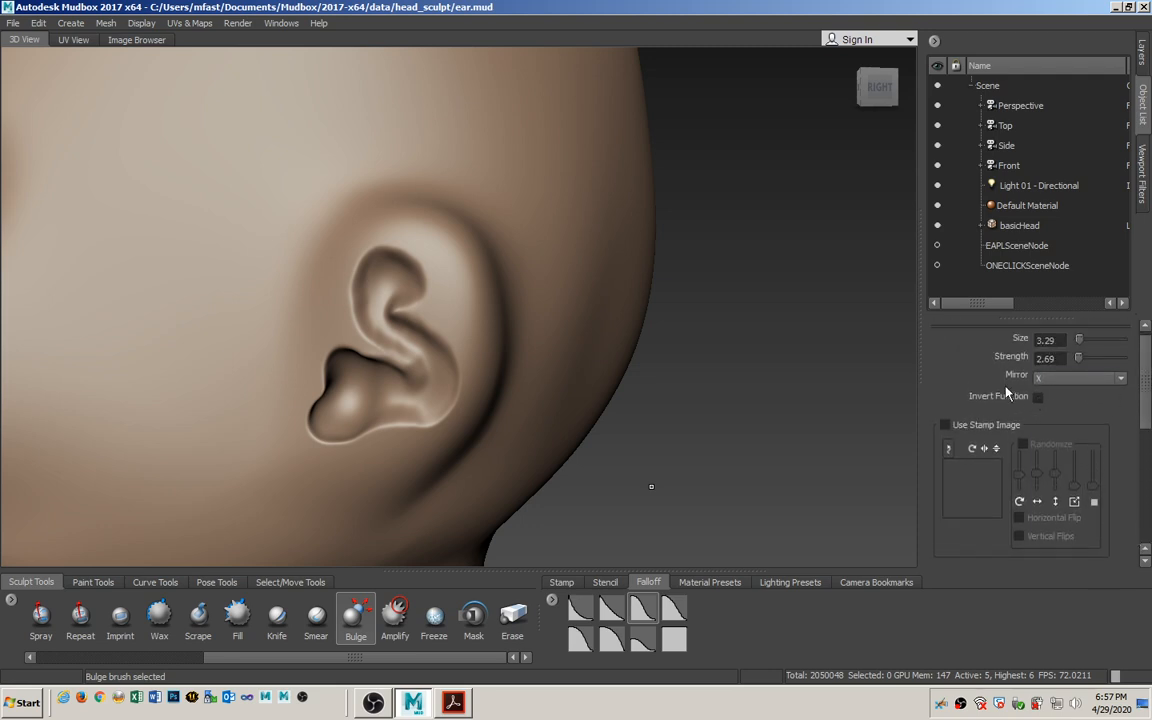
mouse_move(183, 325)
left_mouse_down()
mouse_move(170, 221)
mouse_move(303, 165)
mouse_move(346, 230)
left_mouse_up()
key("ctrl+z")
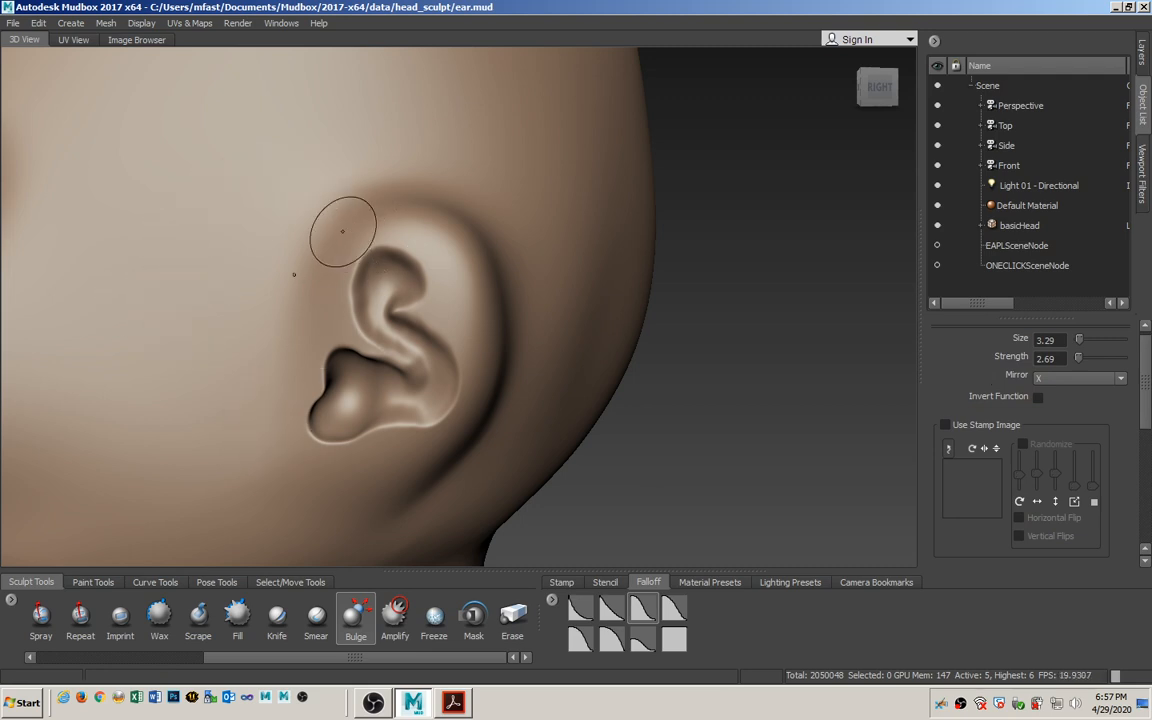
mouse_move(302, 293)
left_mouse_down()
mouse_move(321, 239)
mouse_move(377, 211)
mouse_move(462, 238)
mouse_move(482, 272)
mouse_move(473, 405)
left_mouse_up()
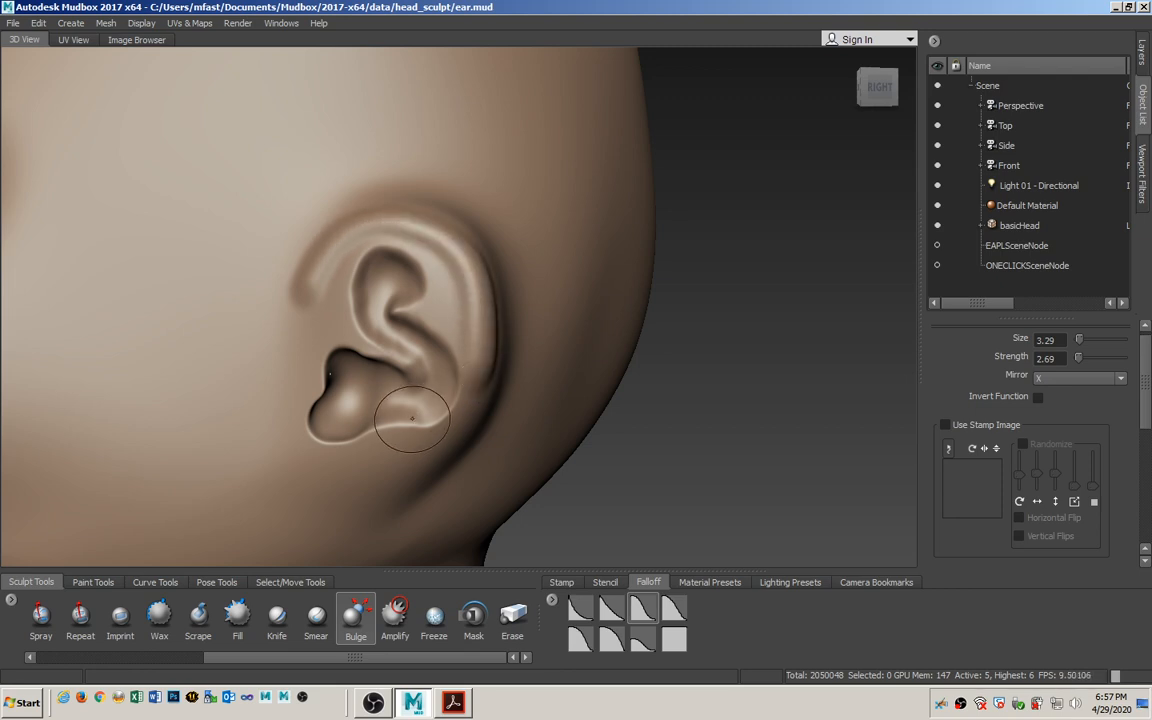
key("ctrl+z")
Build up the helix rim around the ear, from its front end down to the lobe, with the Bulge brush at size 4.60
left_click_drag(478, 303, 462, 332, "alt")
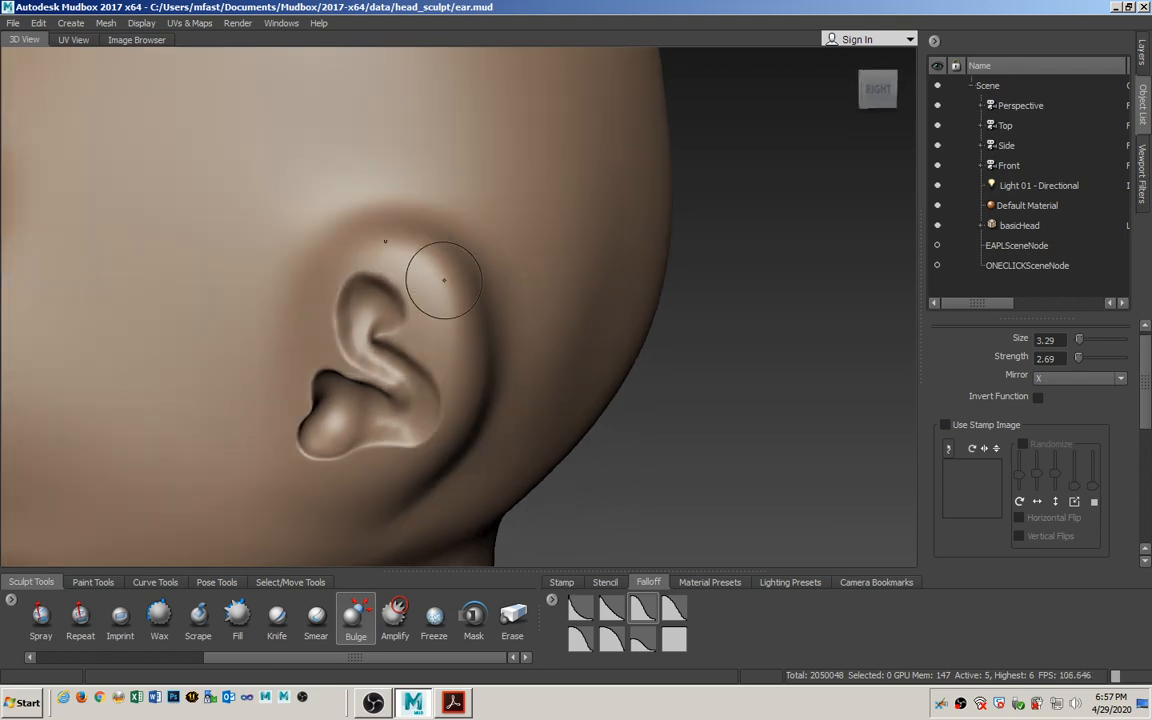
left_click_drag(267, 251, 294, 250)
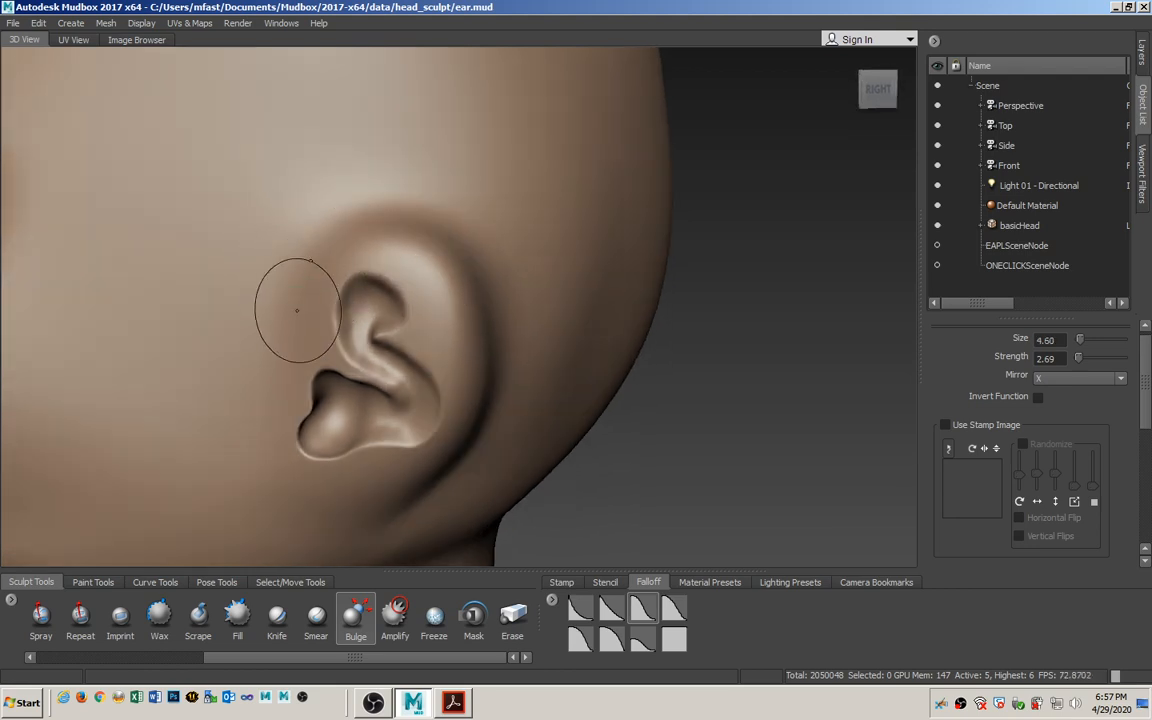
mouse_move(294, 315)
left_mouse_down()
mouse_move(286, 262)
mouse_move(300, 232)
mouse_move(325, 247)
mouse_move(380, 228)
mouse_move(428, 240)
mouse_move(466, 282)
mouse_move(477, 372)
mouse_move(468, 422)
mouse_move(436, 471)
left_mouse_up()
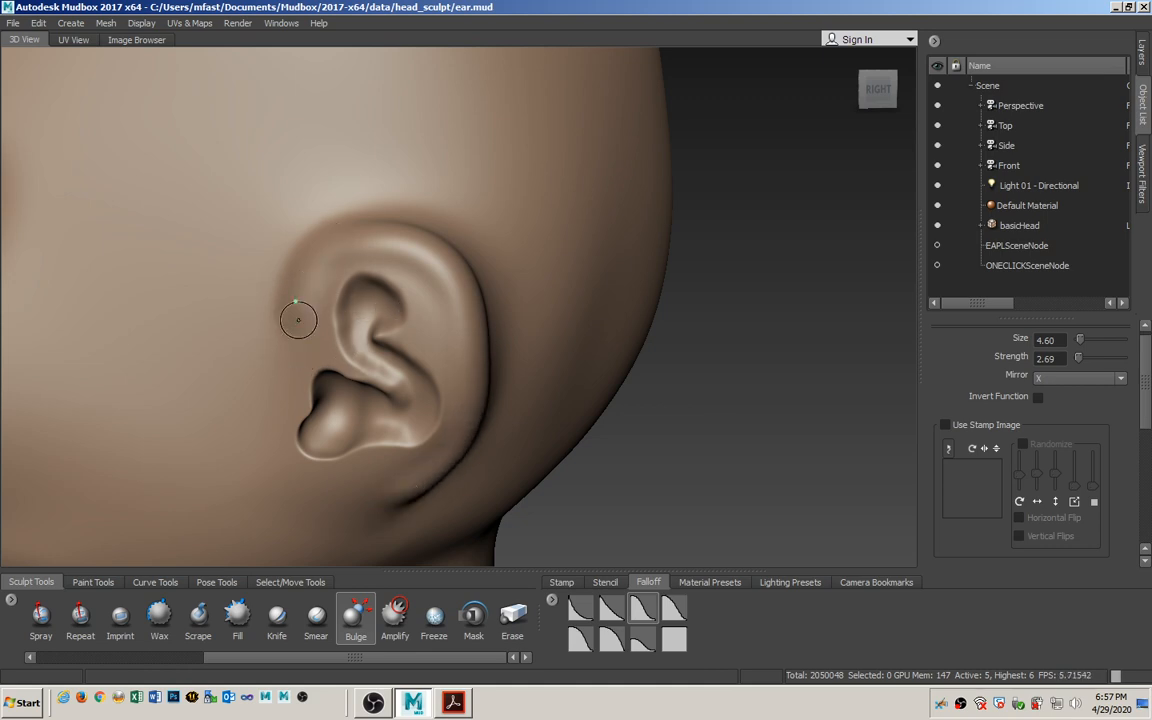
mouse_move(304, 254)
left_mouse_down()
mouse_move(312, 233)
mouse_move(372, 216)
mouse_move(462, 273)
mouse_move(481, 332)
mouse_move(476, 436)
mouse_move(419, 486)
mouse_move(358, 496)
left_mouse_up()
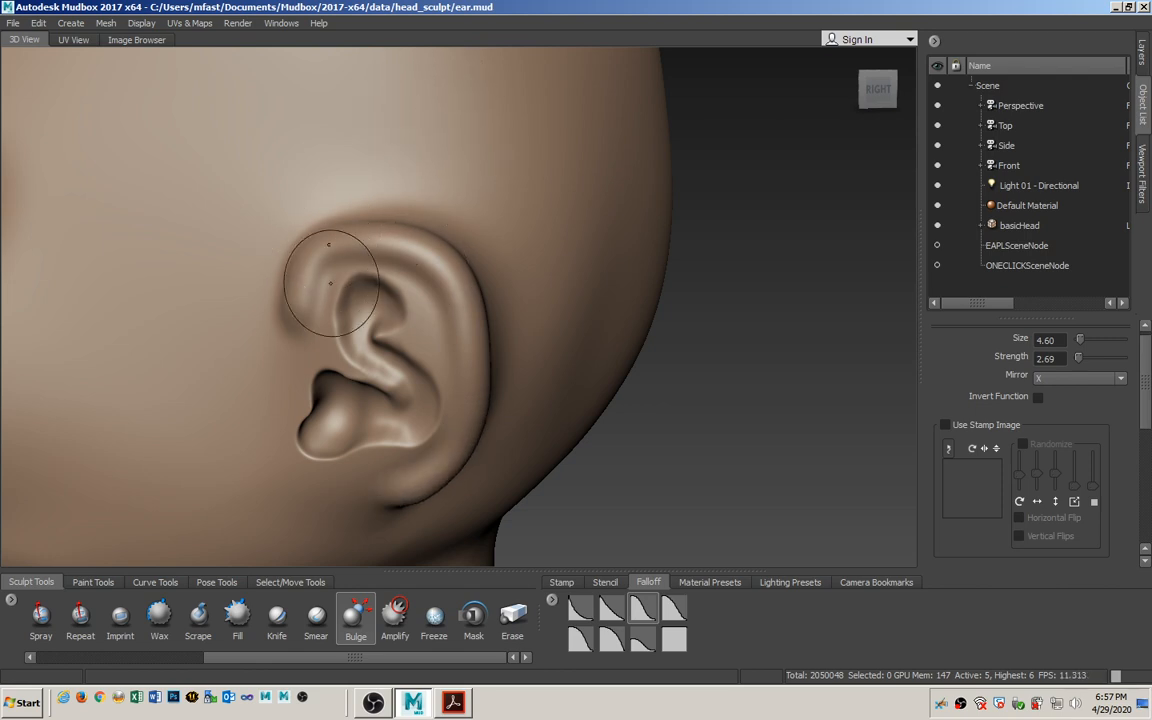
Tighten the surface between the front of the helix and the triangular fossa with the Pinch brush
mouse_move(393, 240)
left_mouse_down("alt")
mouse_move(494, 296)
mouse_move(496, 272)
mouse_move(292, 278)
mouse_move(478, 293)
mouse_move(455, 301)
left_mouse_up("alt")
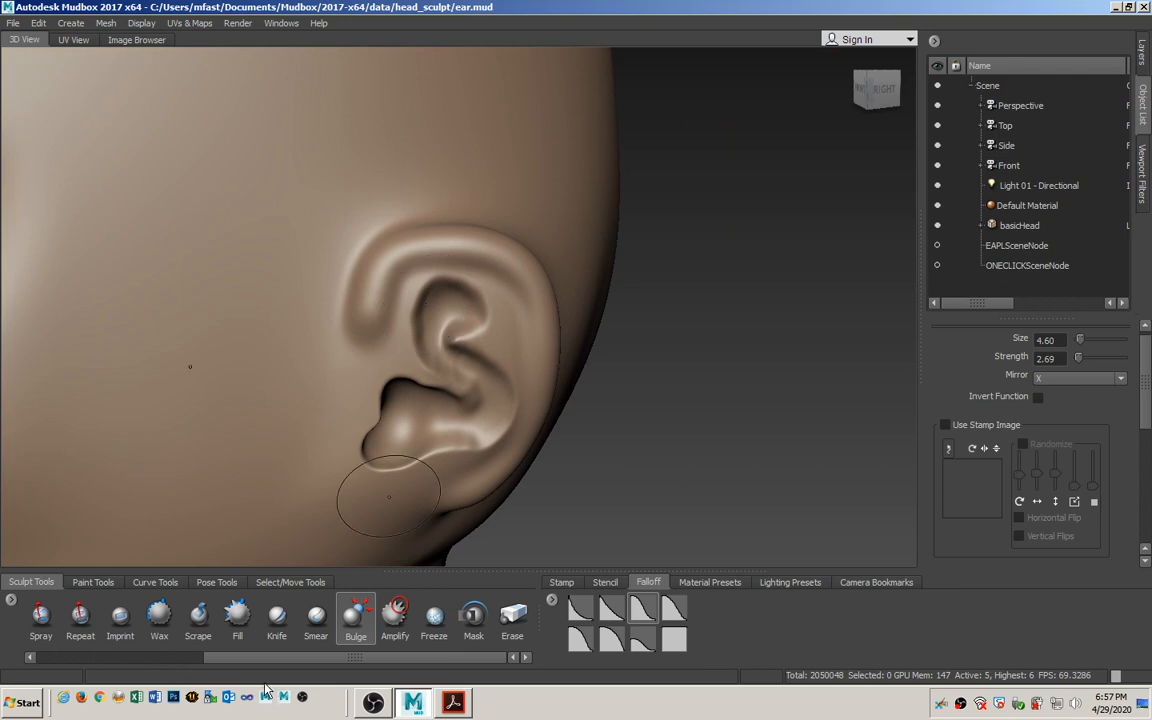
mouse_move(310, 658)
left_mouse_down()
mouse_move(303, 672)
mouse_move(208, 672)
left_mouse_up()
left_click(157, 622)
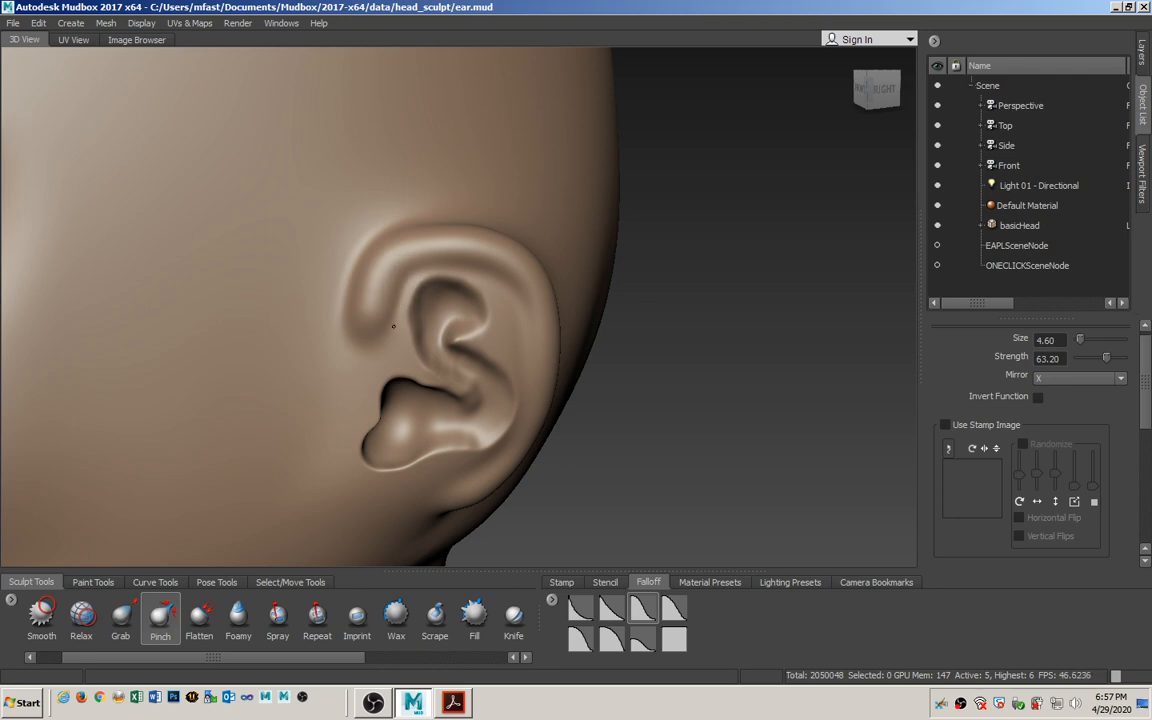
left_click_drag(397, 323, 394, 321)
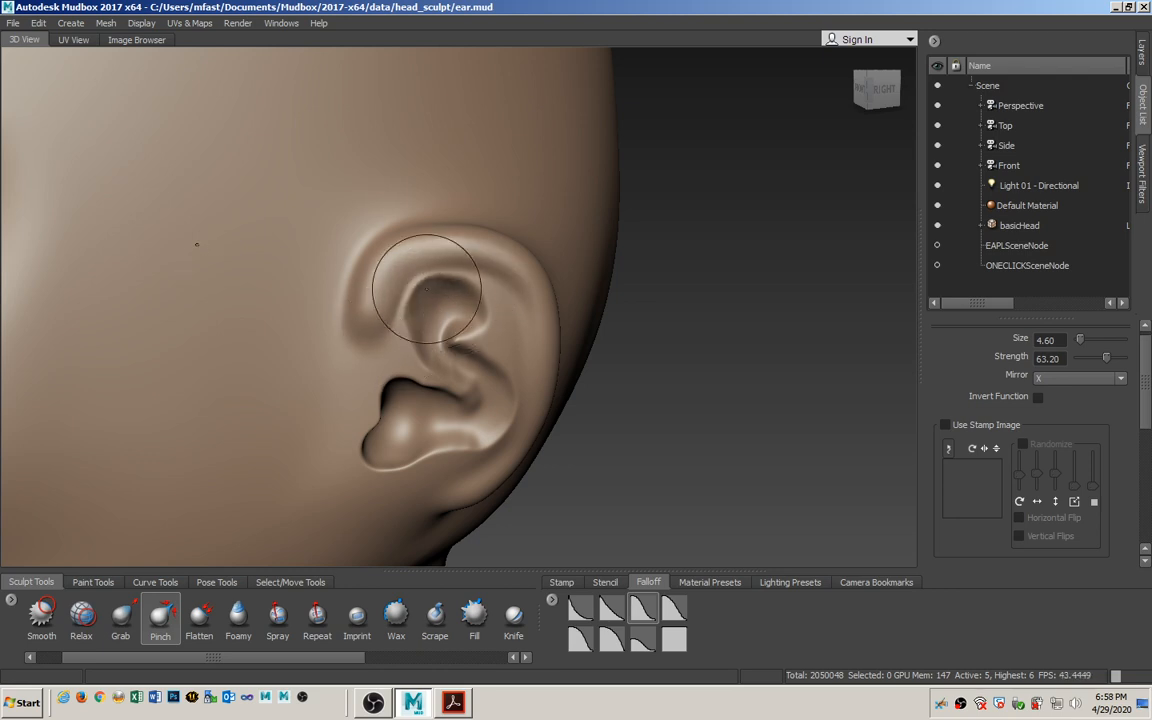
Tighten the helix rim from its front end around to the lobe with the Pinch brush at size 4.60
mouse_move(451, 319)
left_mouse_down("alt")
mouse_move(398, 326)
mouse_move(422, 332)
left_mouse_up("alt")
mouse_move(290, 294)
left_mouse_down("alt")
mouse_move(376, 426)
mouse_move(288, 481)
left_mouse_up("alt")
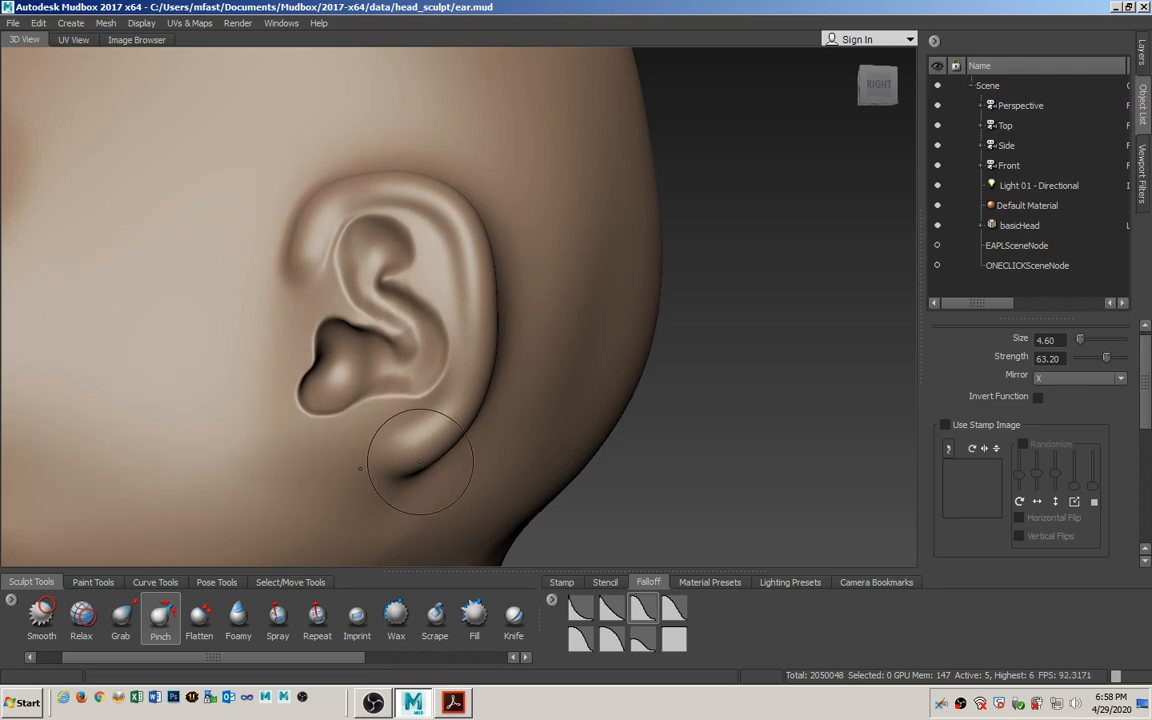
mouse_move(424, 365)
left_mouse_down("alt")
mouse_move(411, 386)
mouse_move(428, 401)
left_mouse_up("alt")
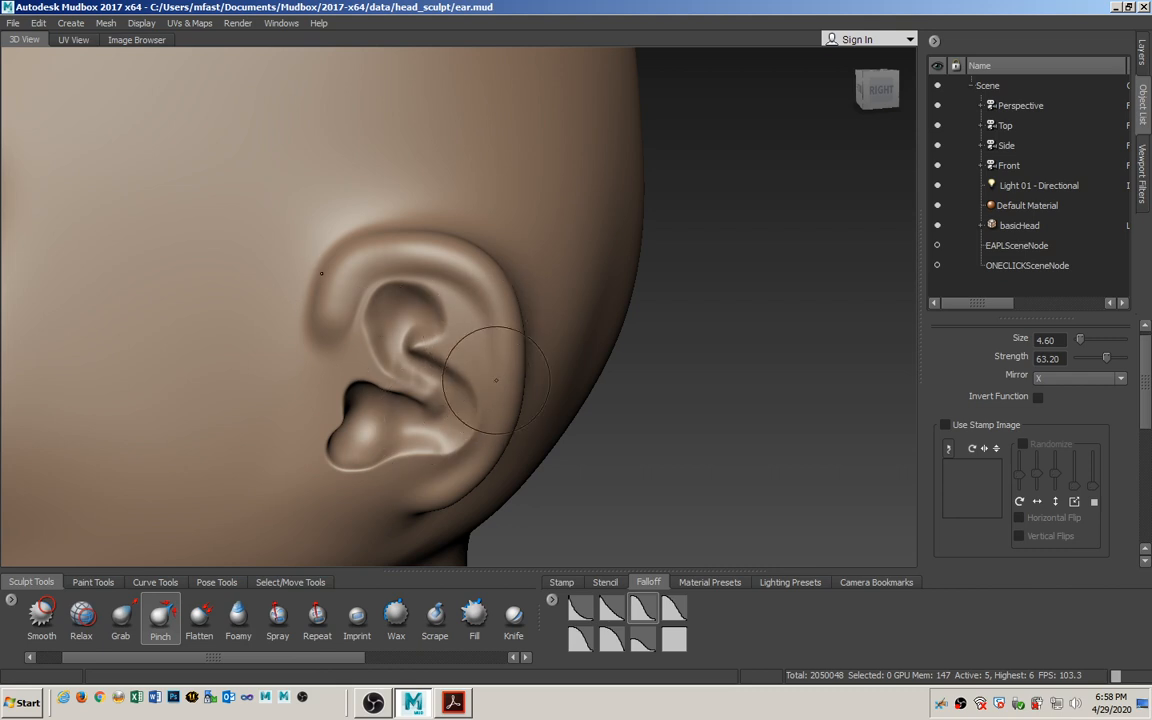
left_click_drag(463, 386, 380, 470, "alt")
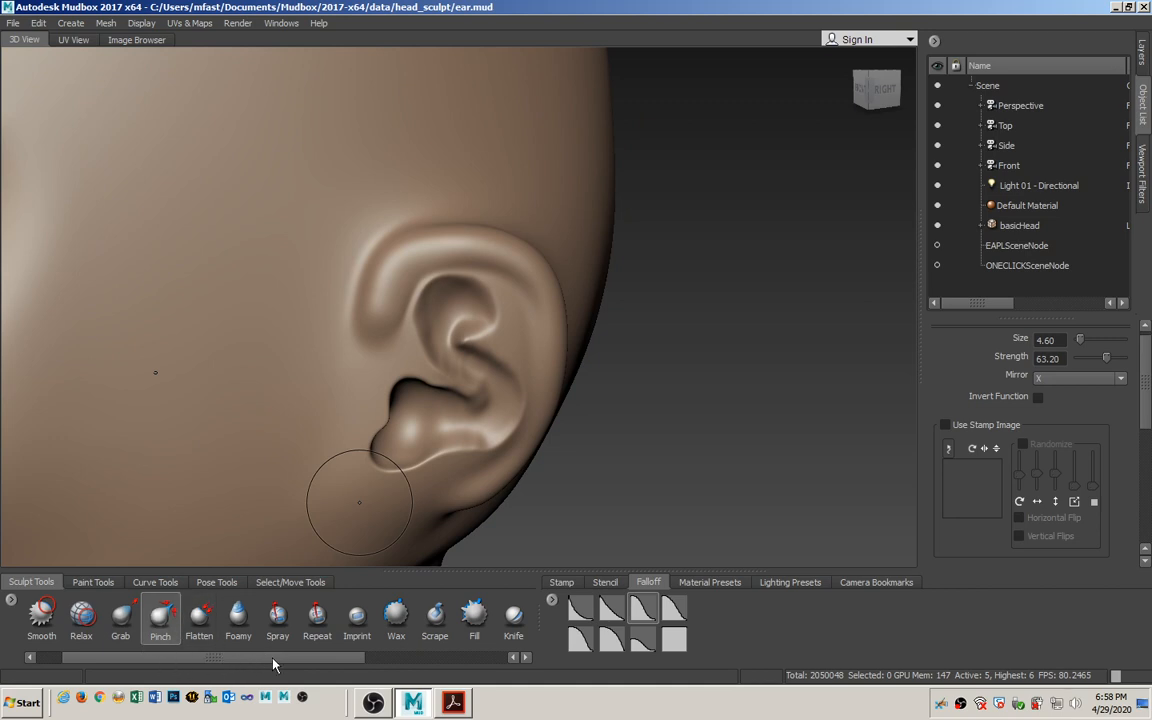
Set the Bulge brush to Invert Function at size 0.70 and strength 1.10, with Steady Stroke turned off
left_click_drag(355, 660, 488, 661)
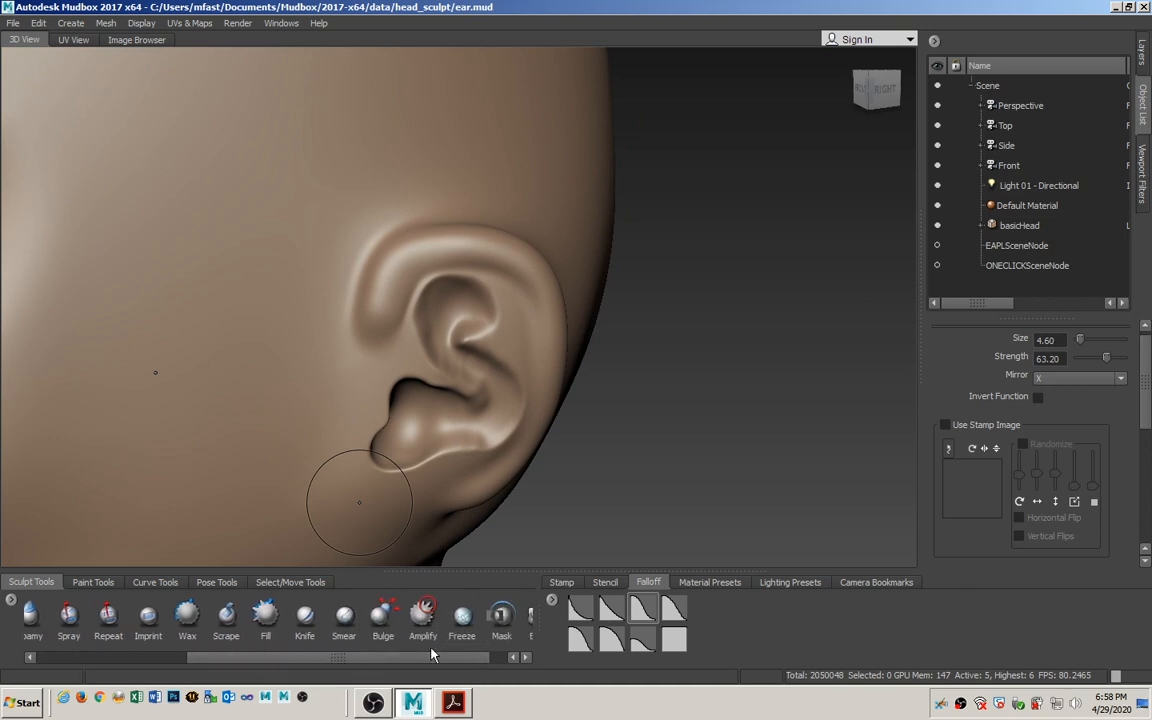
left_click(390, 625)
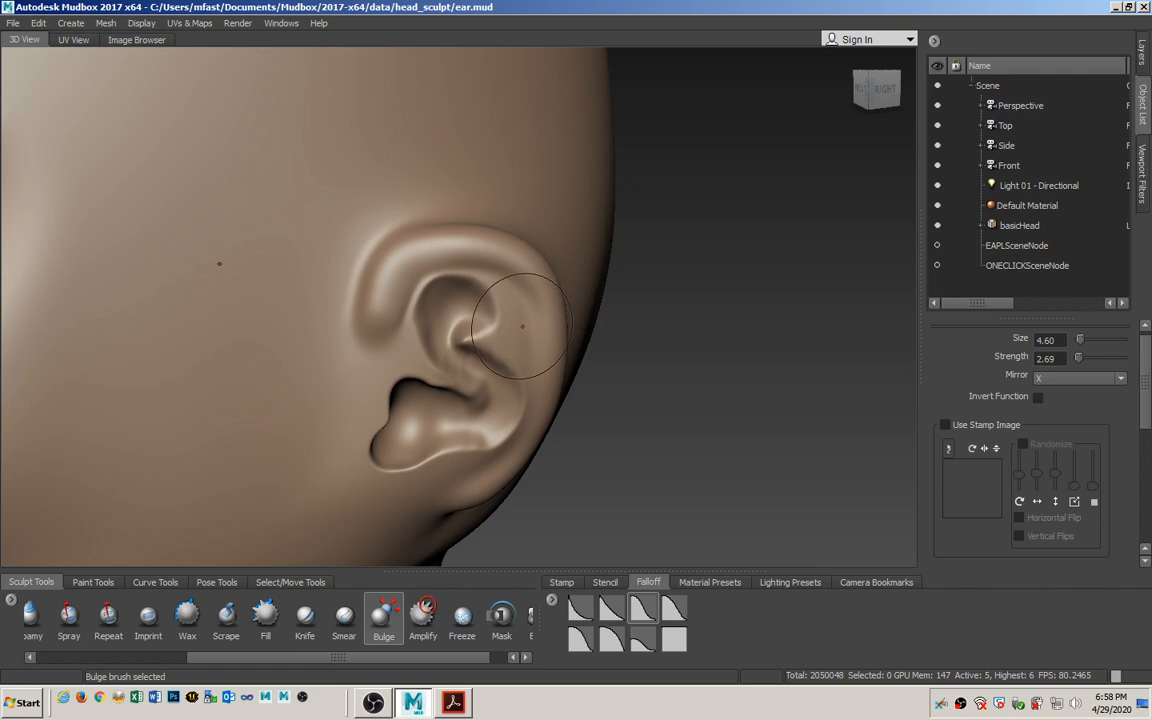
left_click_drag(524, 328, 512, 336, "alt")
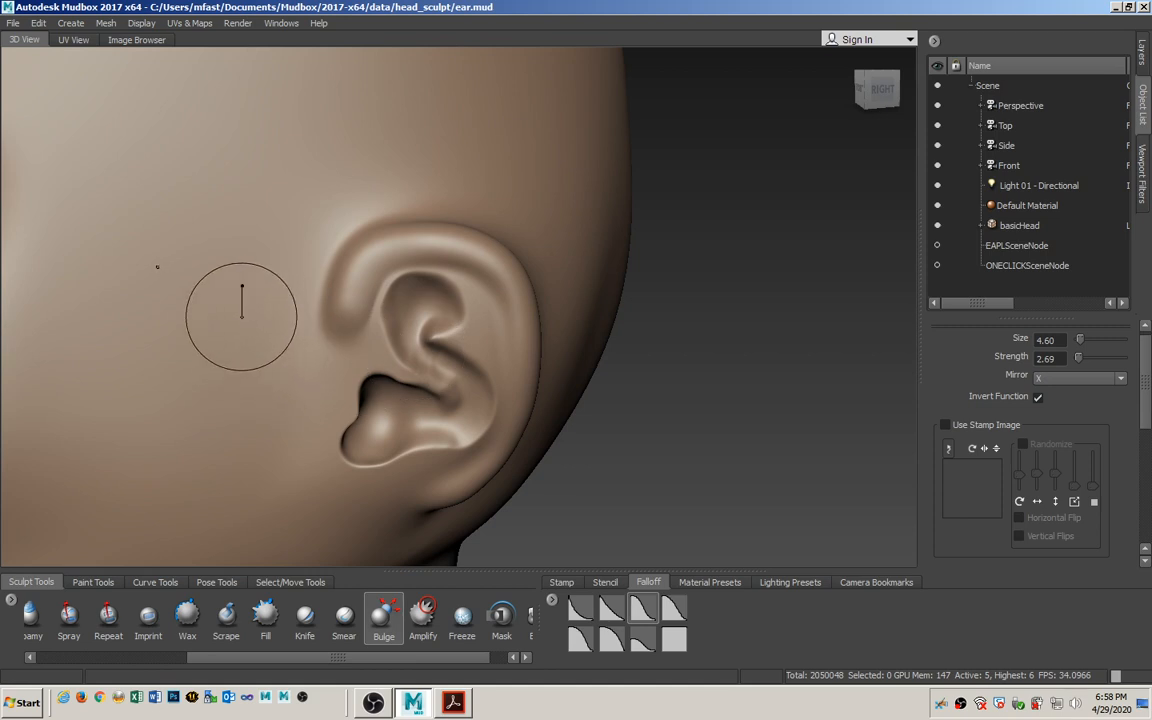
mouse_move(241, 316)
left_mouse_down()
mouse_move(247, 326)
mouse_move(240, 293)
left_mouse_up()
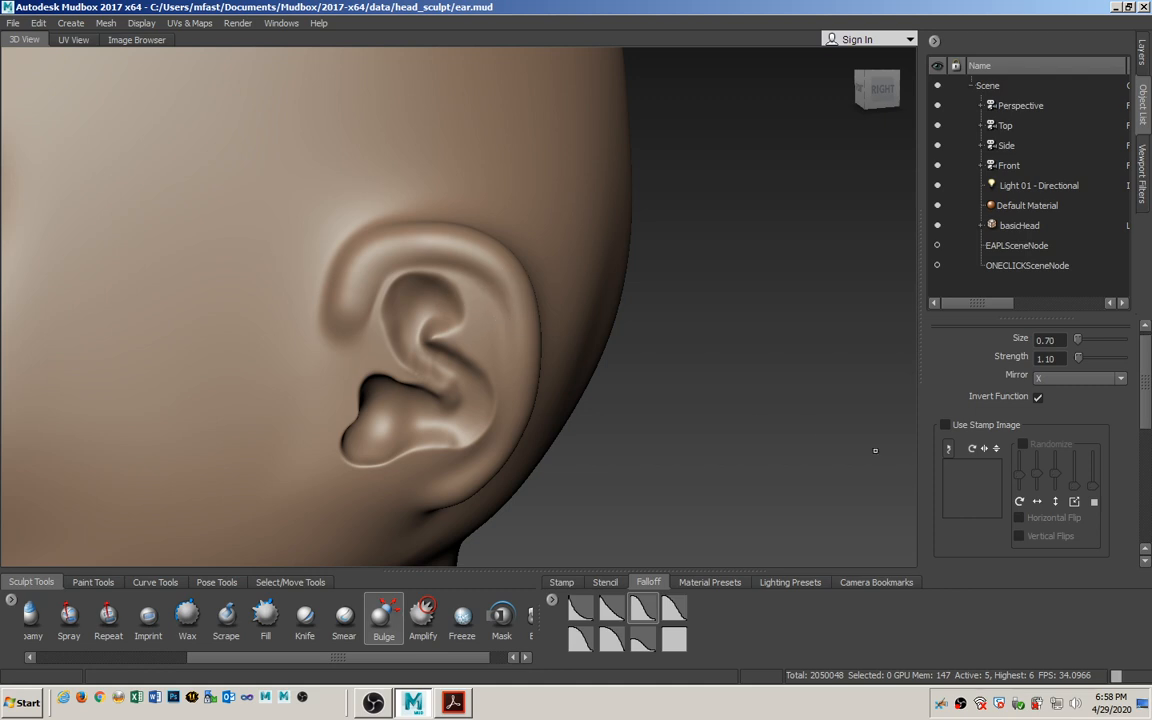
scroll(1135, 401, "down", 5)
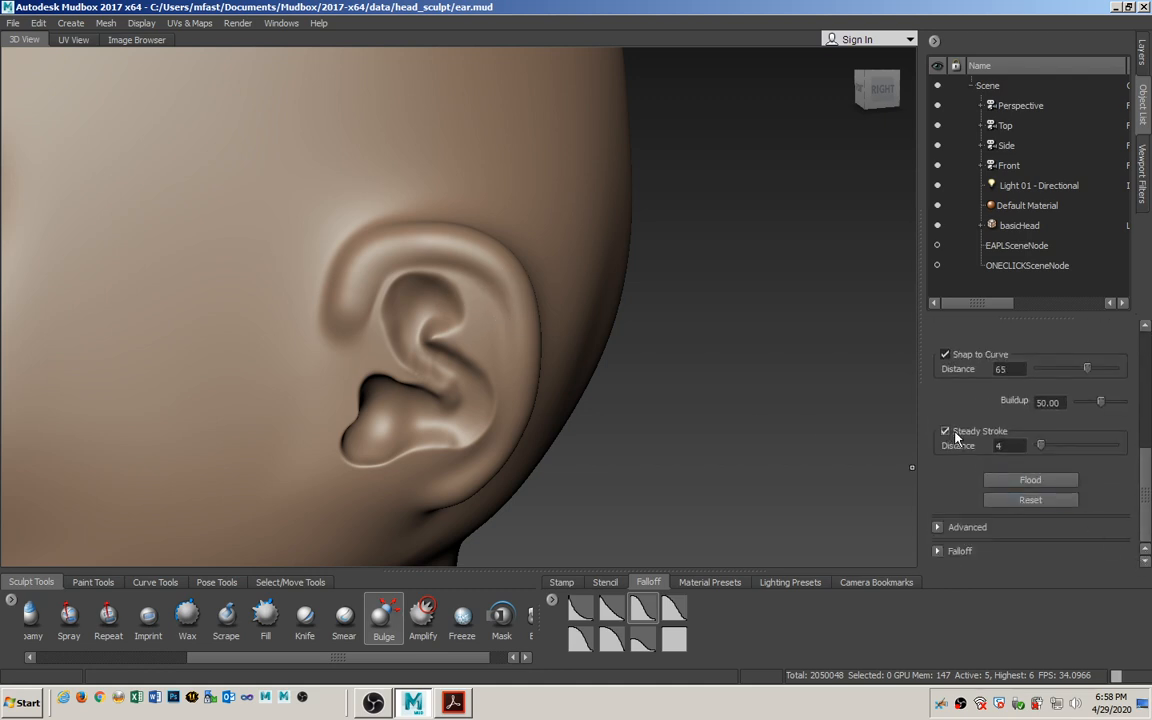
left_click(963, 433)
Undo the last stroke and carve a thin curved groove between the back of the helix and the triangular fossa
key("ctrl+z")
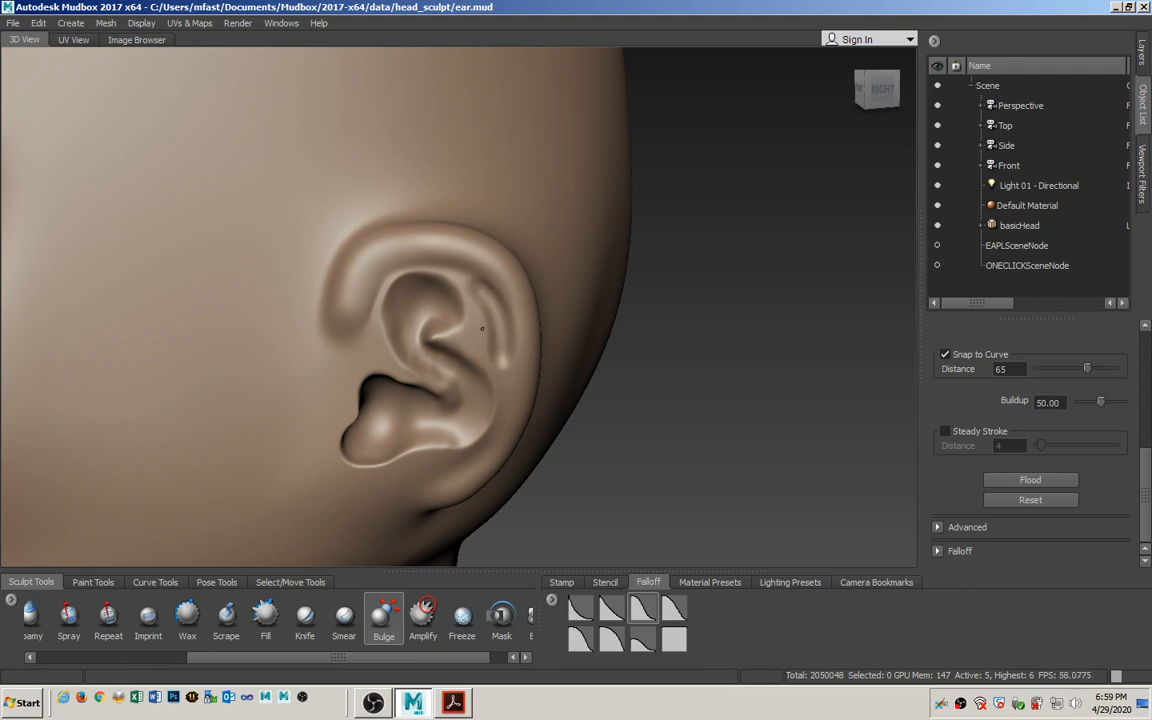
left_click_drag(513, 356, 515, 324)
left_click_drag(502, 372, 474, 354, "alt")
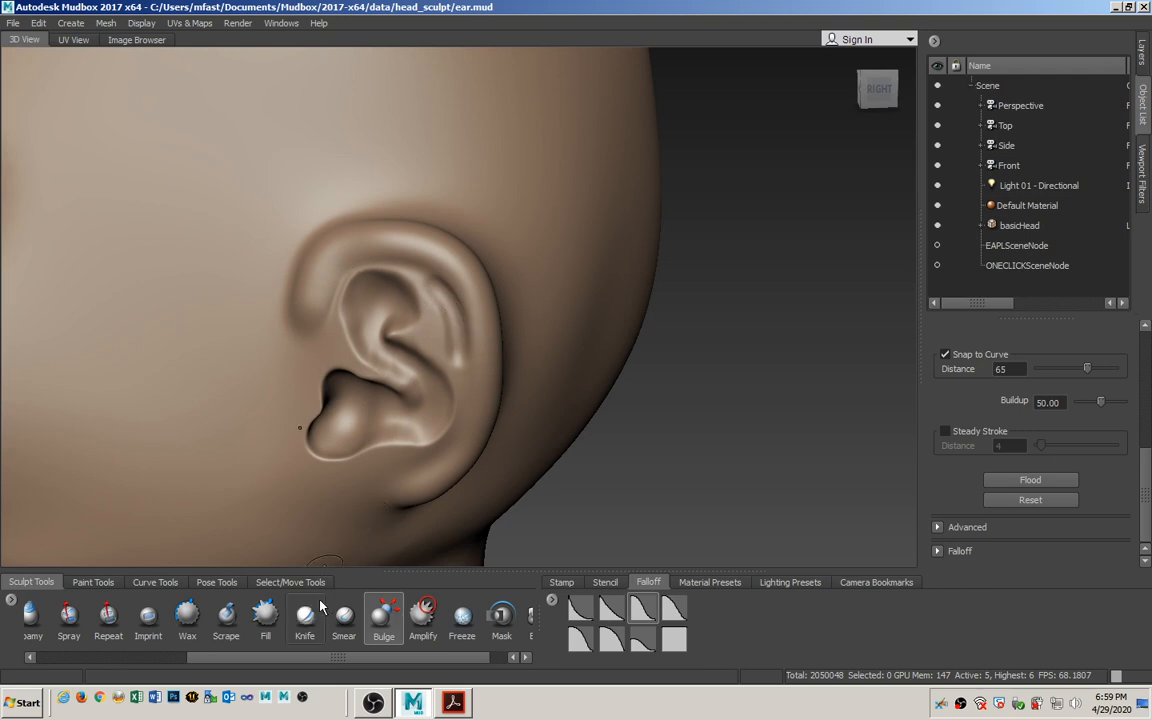
Sharpen the thin groove inside the back of the helix with a small Pinch brush
left_click_drag(208, 668, 135, 665)
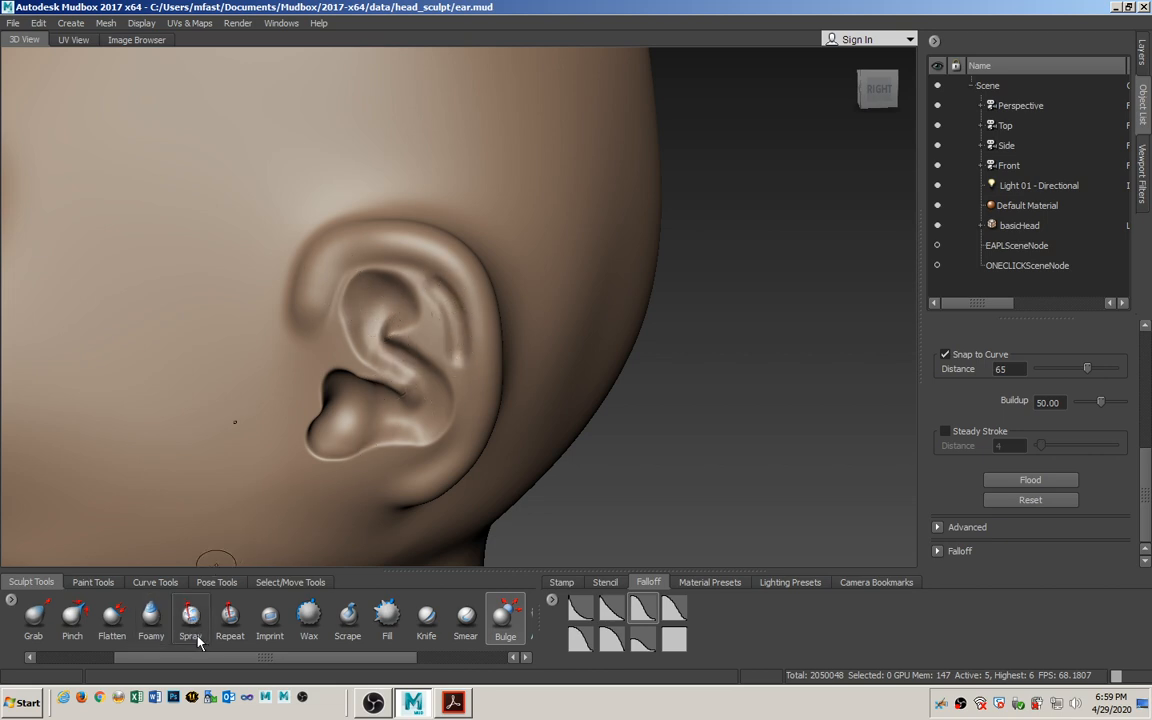
left_click(72, 618)
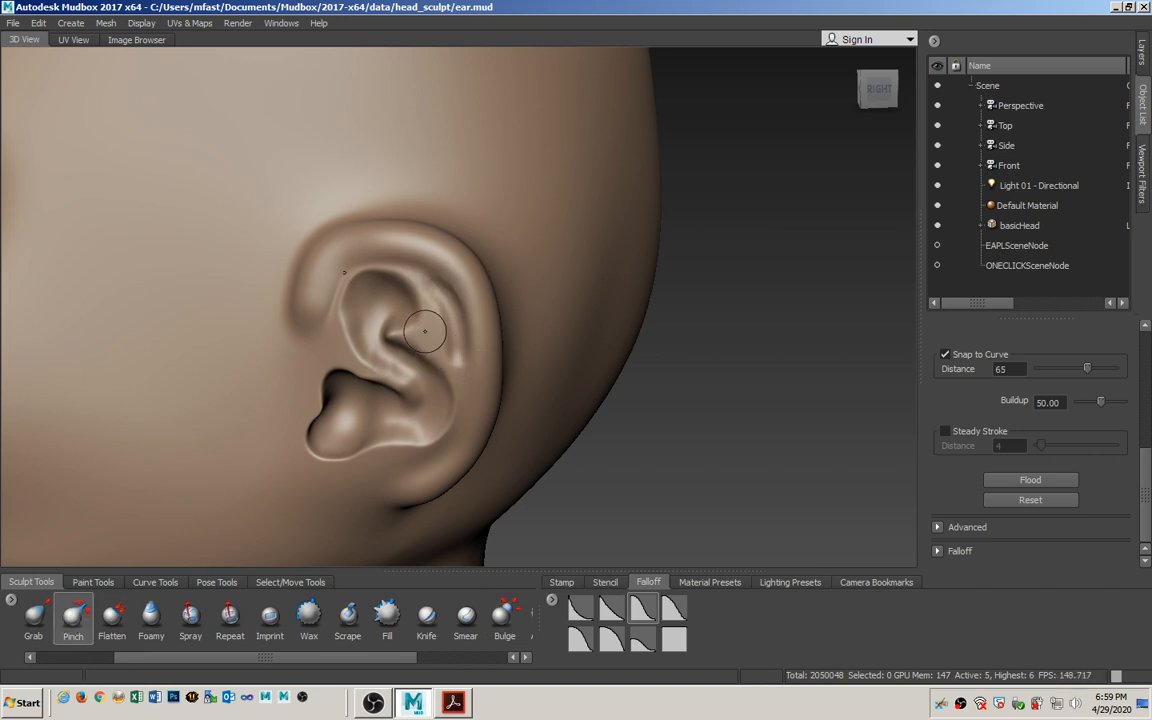
key("b")
mouse_move(426, 310)
left_mouse_down()
mouse_move(442, 310)
mouse_move(420, 310)
left_mouse_up()
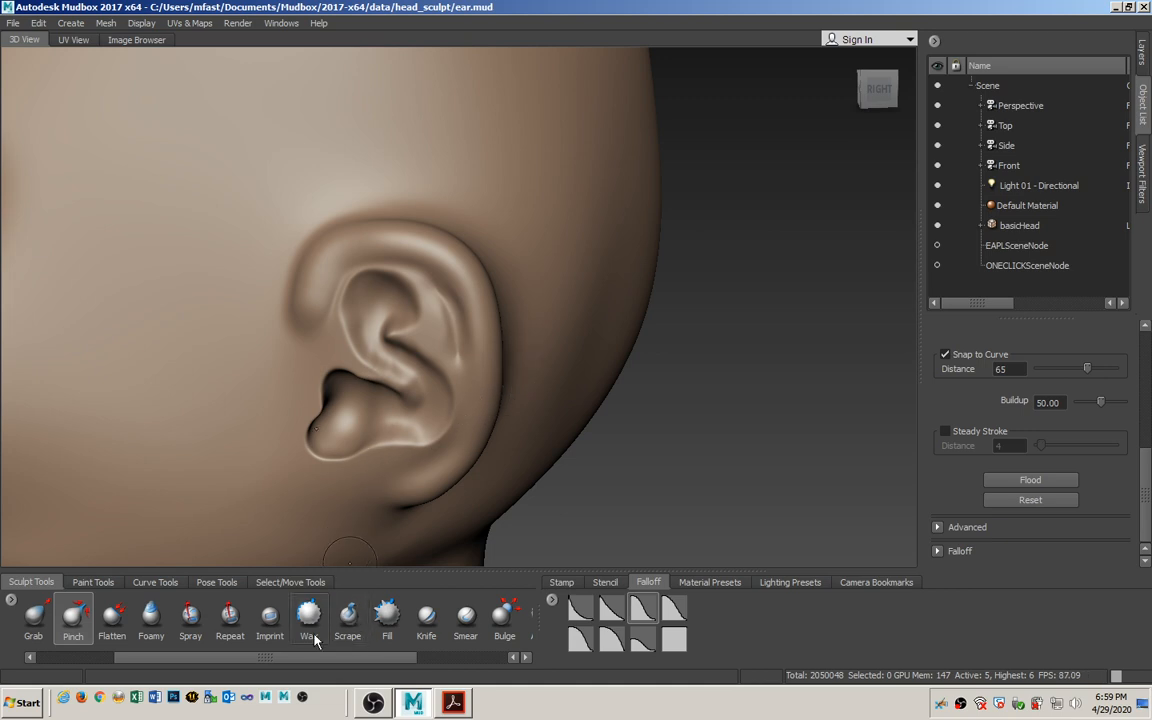
Flatten the antihelix surface next to the groove with the Flatten brush
left_click(125, 640)
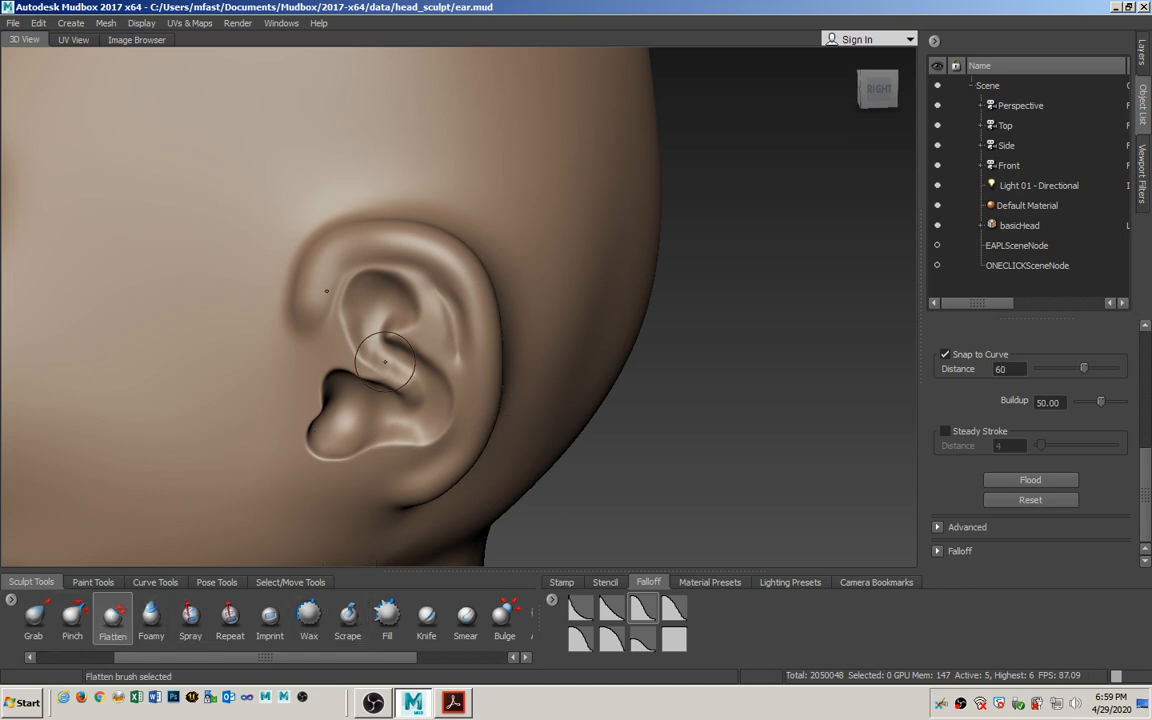
left_click_drag(424, 358, 370, 318, "alt")
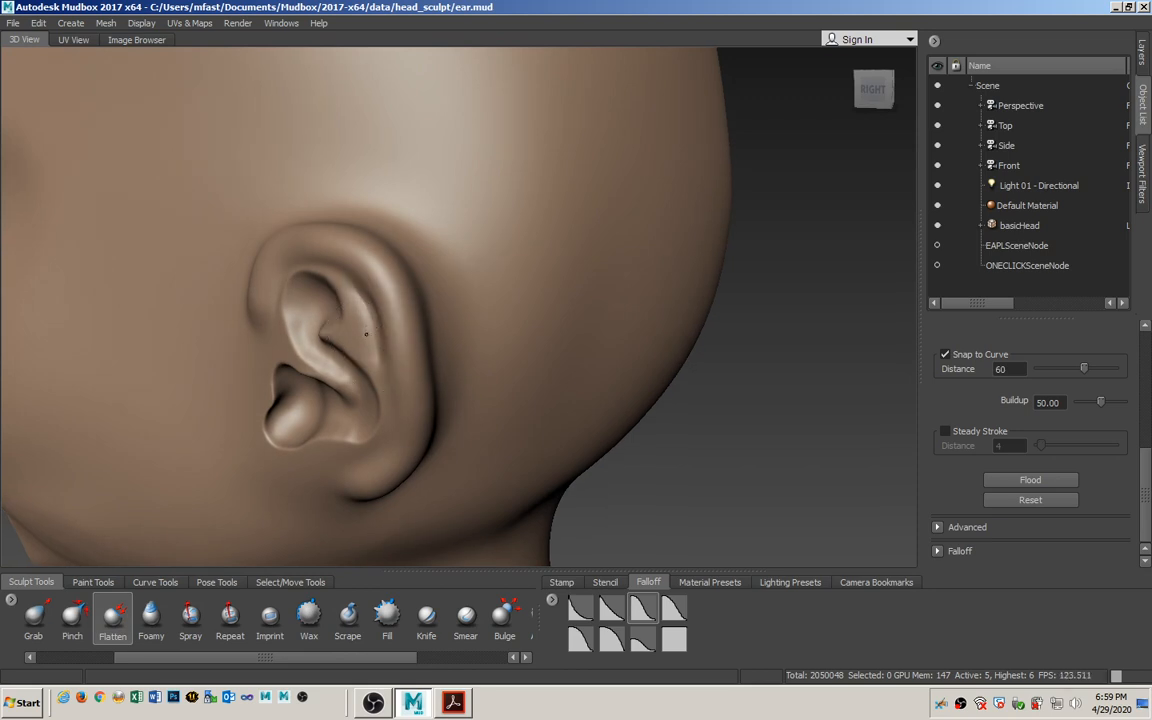
left_click_drag(371, 350, 278, 422, "alt")
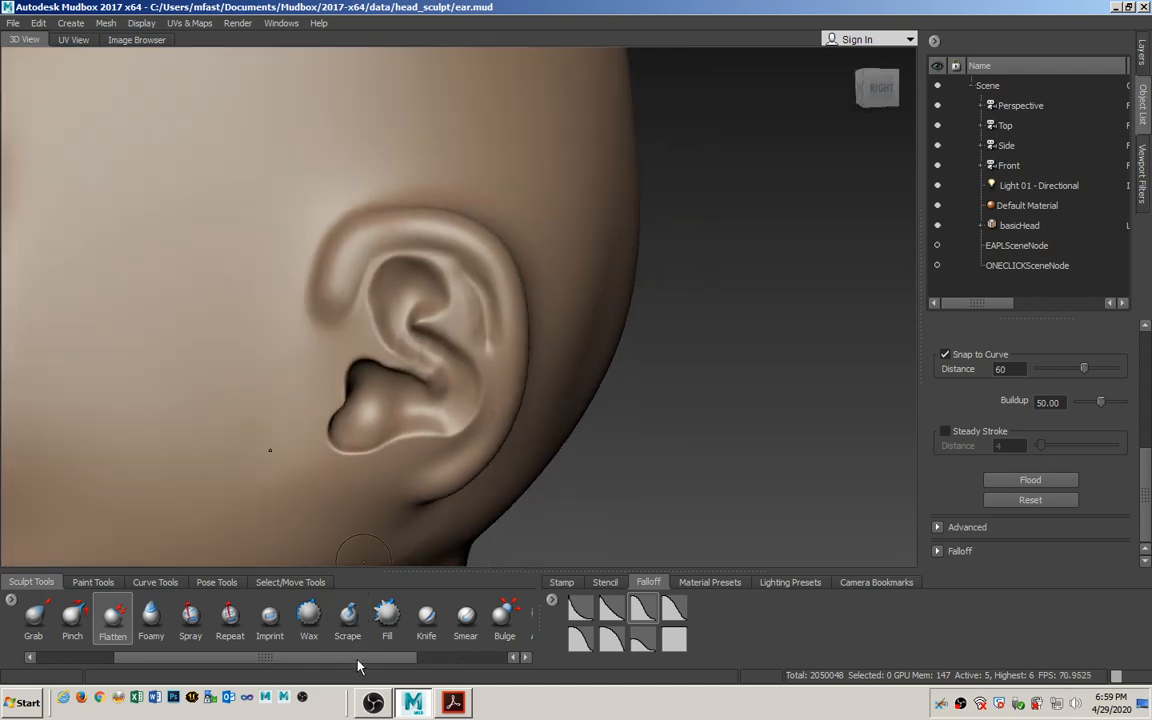
Freeze the triangular fossa, the antihelix and the upper concha with the Freeze brush
left_click_drag(377, 661, 459, 661)
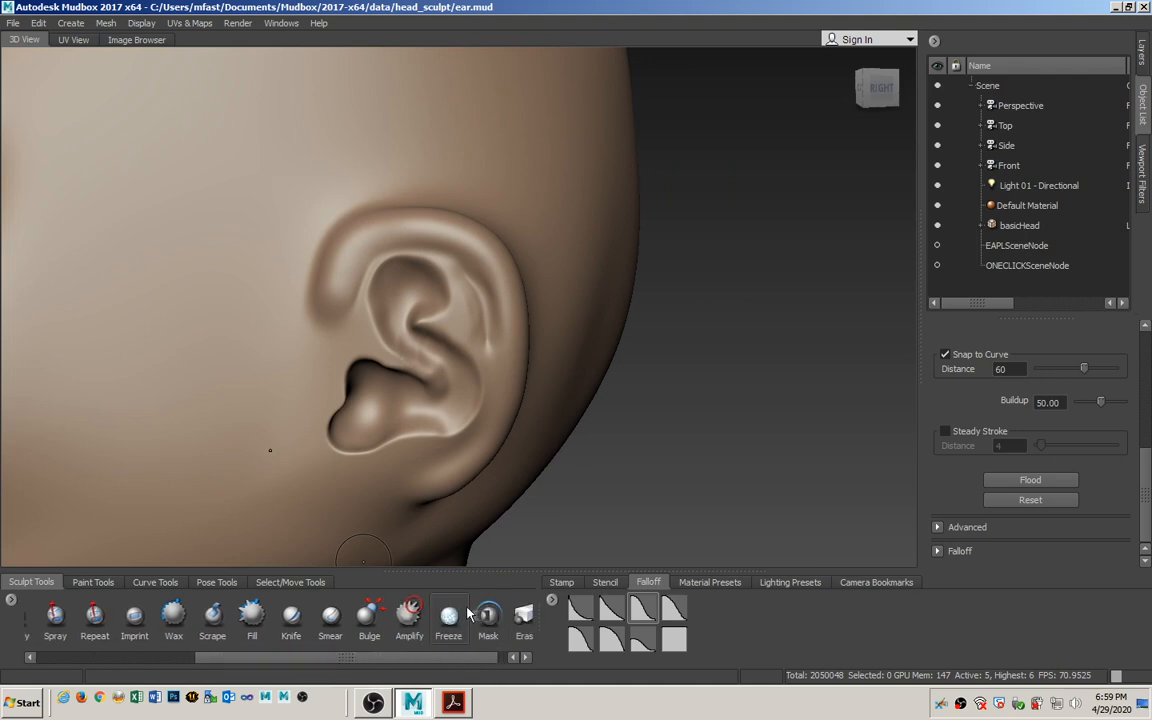
left_click(466, 628)
mouse_move(386, 348)
left_mouse_down()
mouse_move(377, 311)
mouse_move(393, 279)
mouse_move(424, 271)
left_mouse_up()
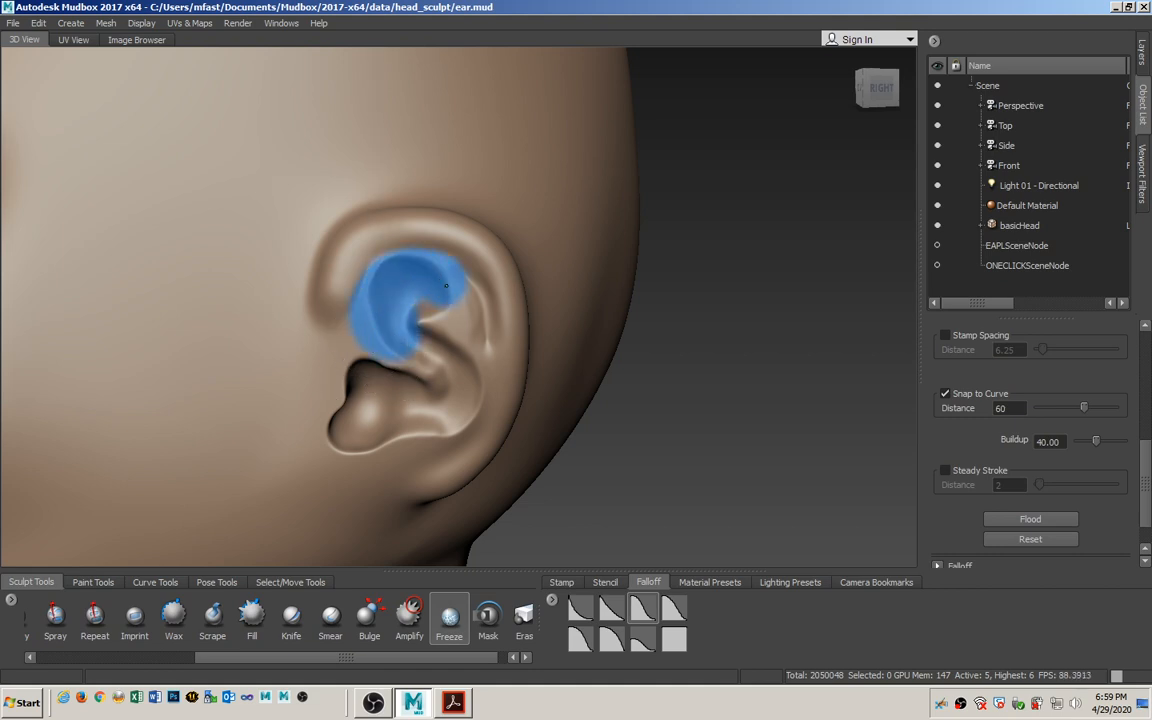
mouse_move(446, 286)
left_mouse_down()
mouse_move(428, 415)
mouse_move(435, 323)
left_mouse_up()
Pull the helix rim over the frozen inner ear with the Grab brush at size 6.33
key("4")
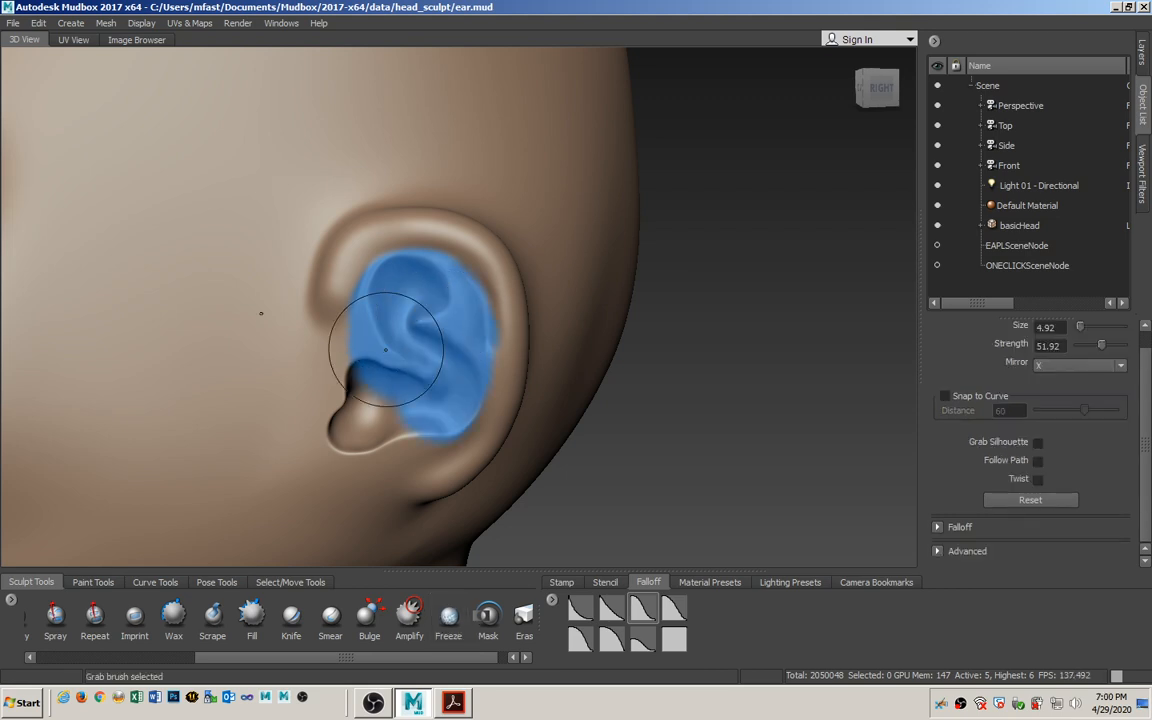
key("b")
mouse_move(323, 339)
left_mouse_down()
mouse_move(367, 313)
mouse_move(357, 269)
left_mouse_up()
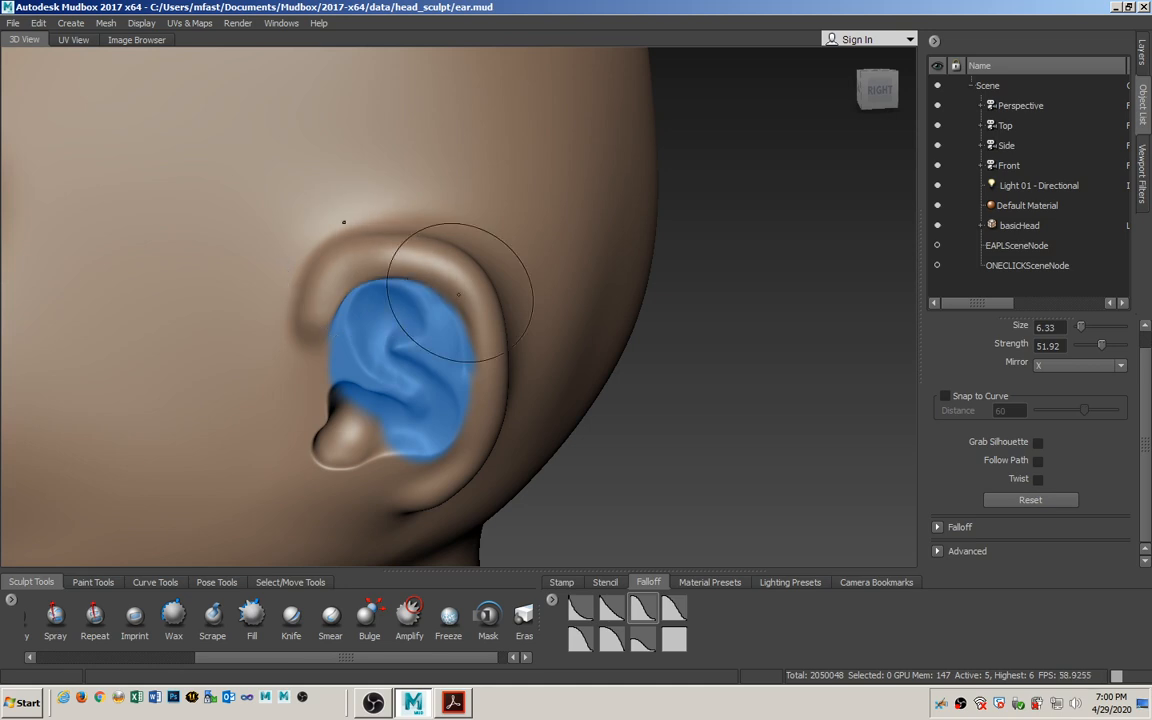
mouse_move(458, 294)
left_mouse_down("alt")
mouse_move(470, 396)
mouse_move(124, 421)
left_mouse_up("alt")
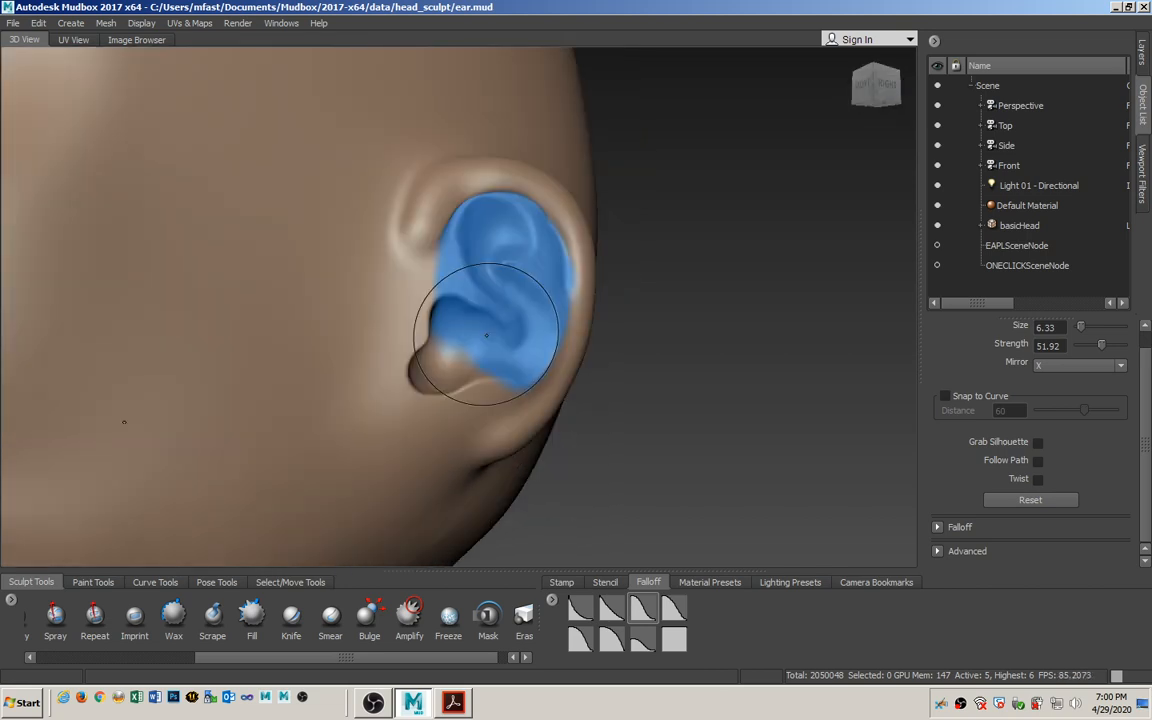
Unfreeze the inner ear and reshape the lower end of the helix at the lobe with the Grab brush
key("shift+u")
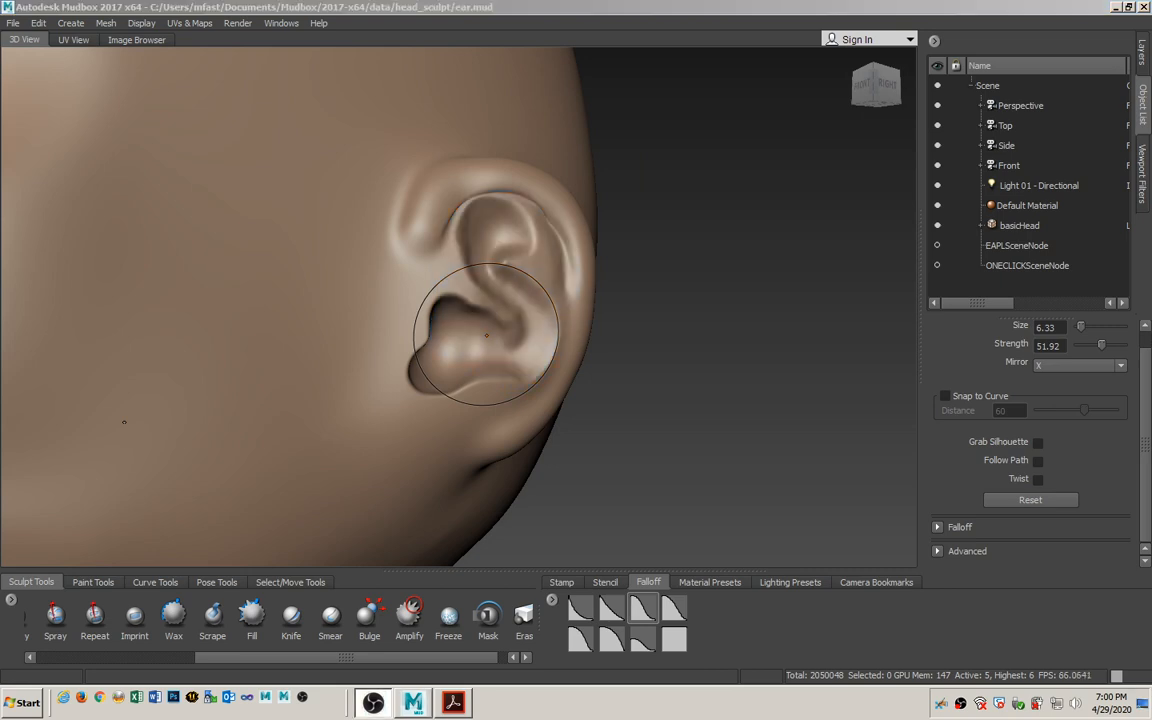
left_click_drag(393, 298, 335, 311, "alt")
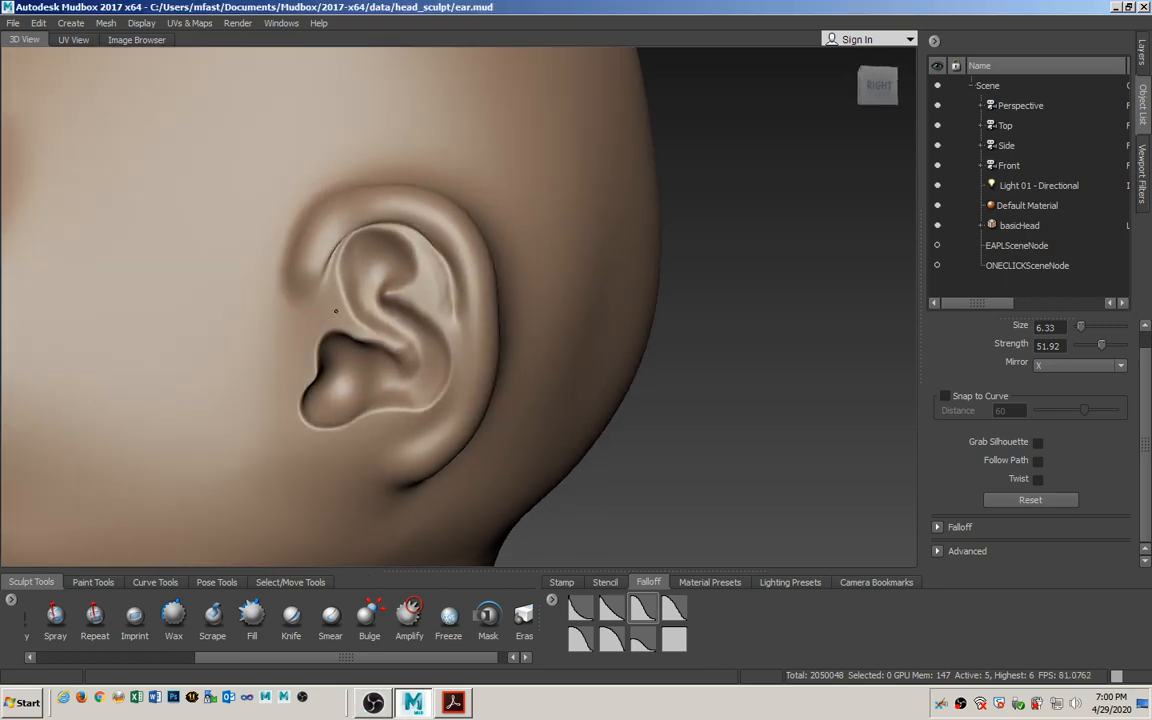
left_click_drag(318, 374, 254, 455, "alt")
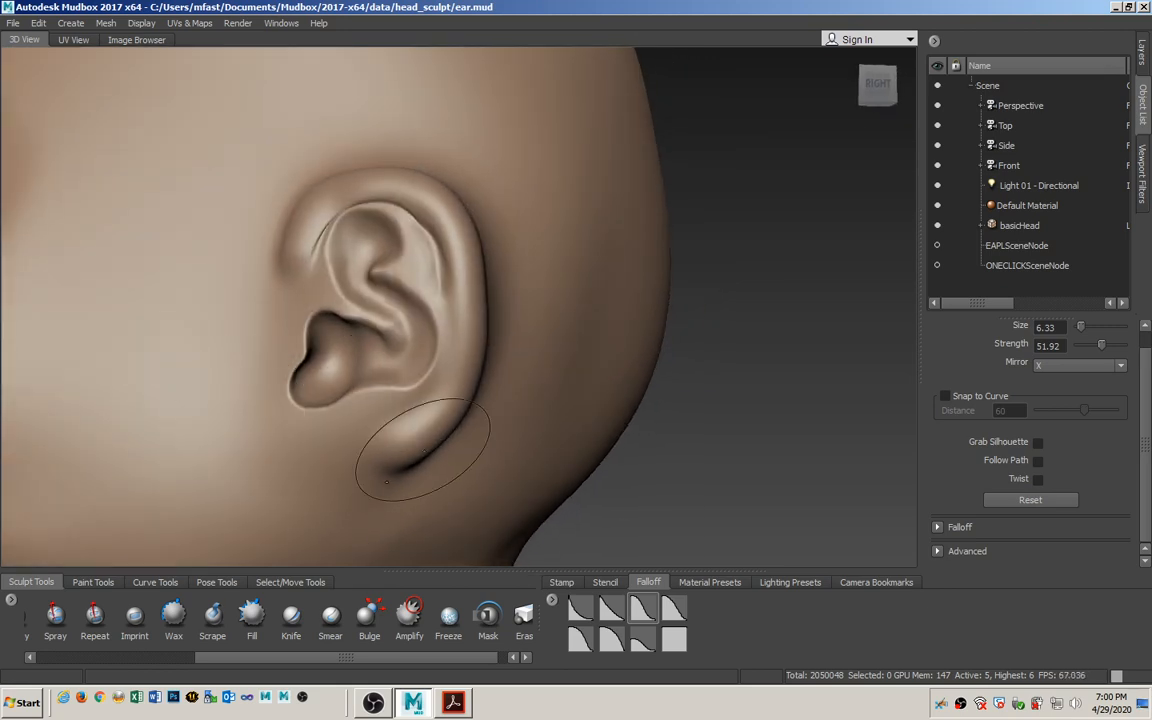
Lower the surface around the base of the lobe with the inverted Bulge brush at size 6.33 and strength 0.54
left_click(364, 624)
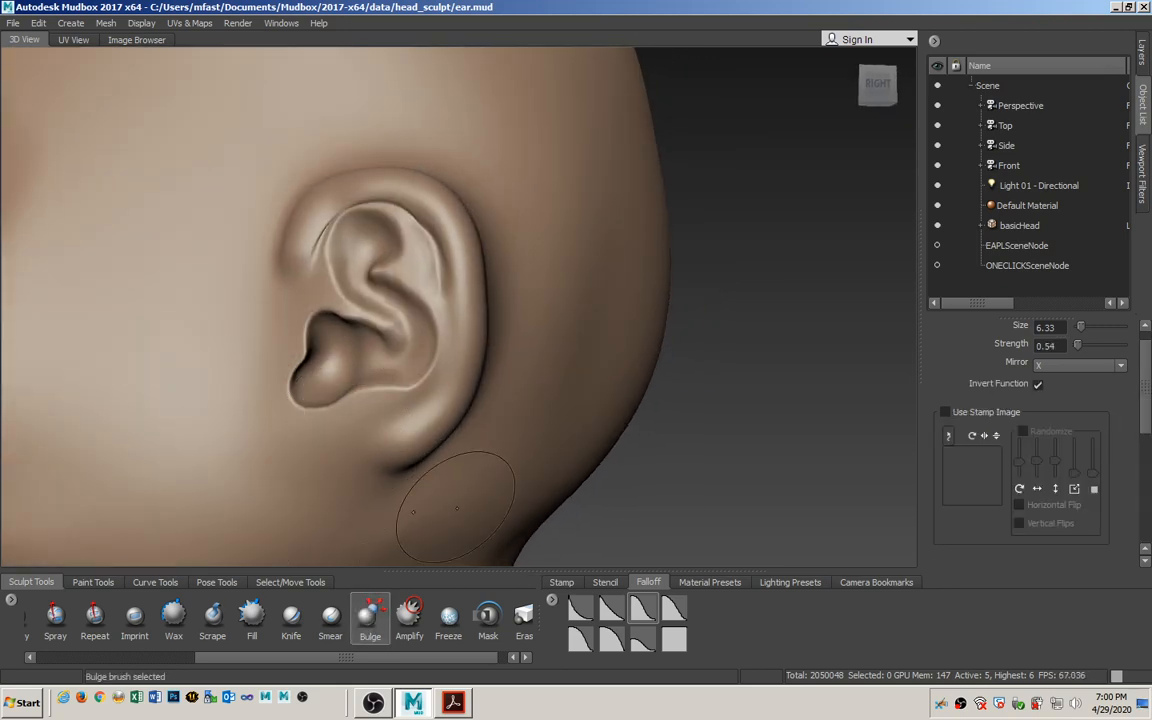
mouse_move(348, 457)
left_mouse_down("alt")
mouse_move(434, 463)
mouse_move(354, 446)
left_mouse_up("alt")
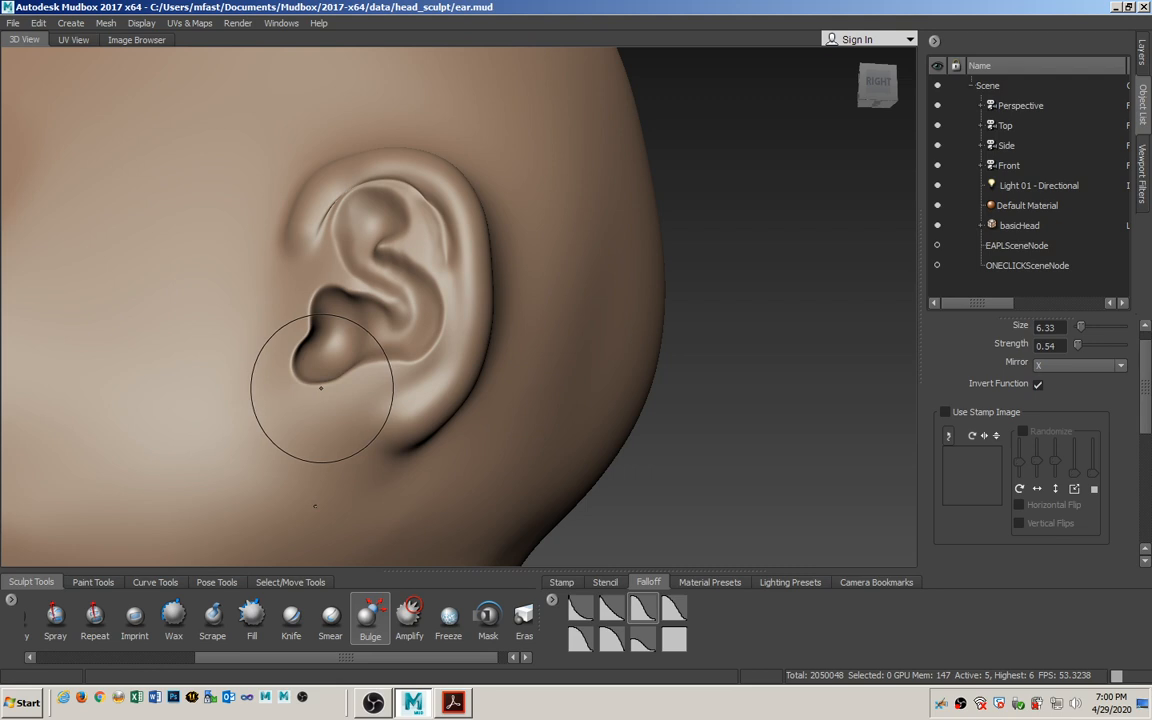
left_click_drag(294, 395, 347, 470, "alt")
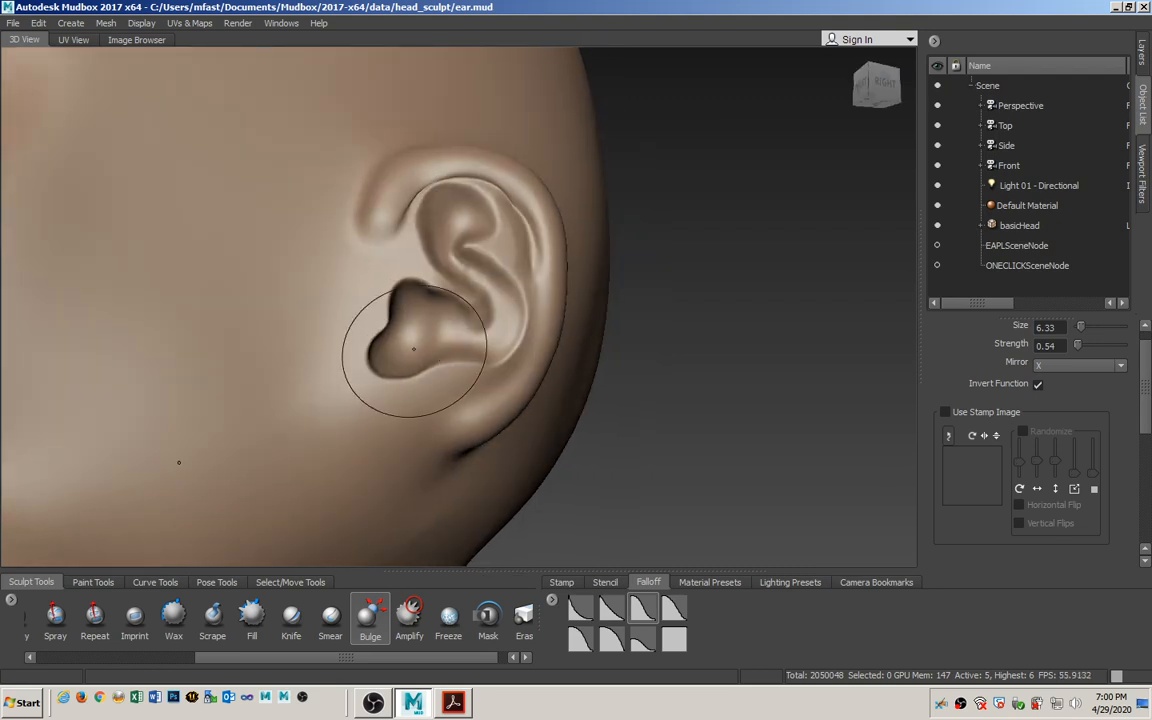
mouse_move(405, 298)
left_mouse_down("alt")
mouse_move(463, 321)
mouse_move(406, 334)
mouse_move(247, 262)
left_mouse_up("alt")
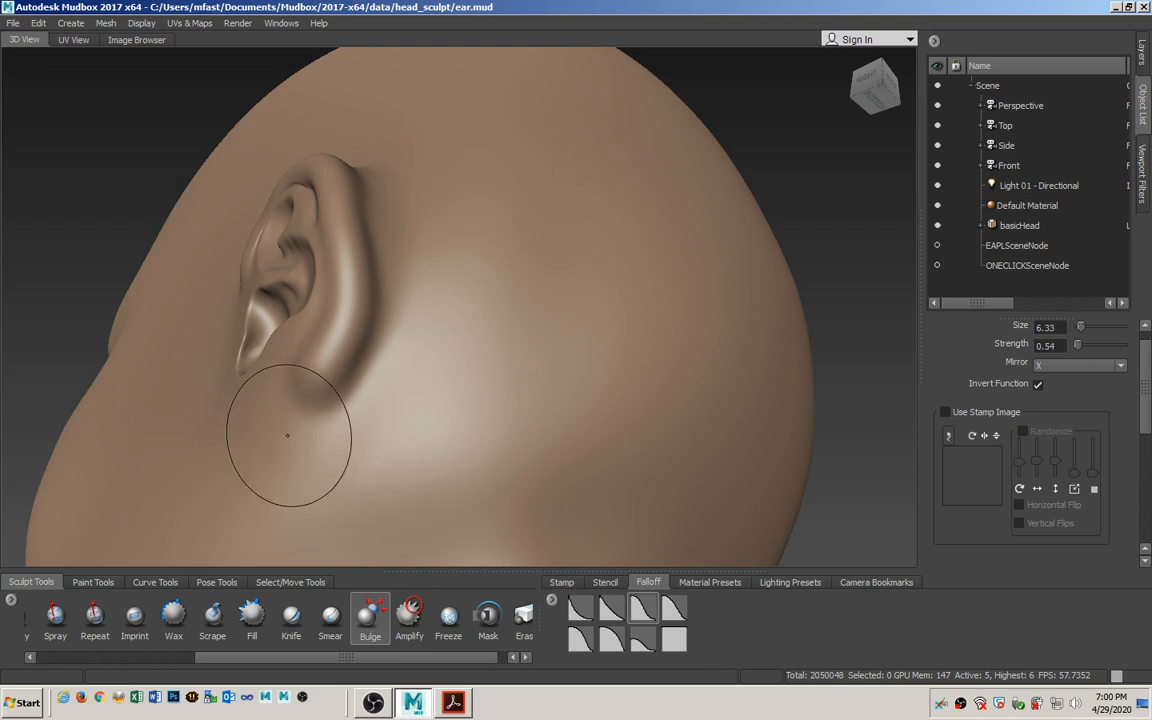
left_click_drag(324, 414, 357, 395, "alt")
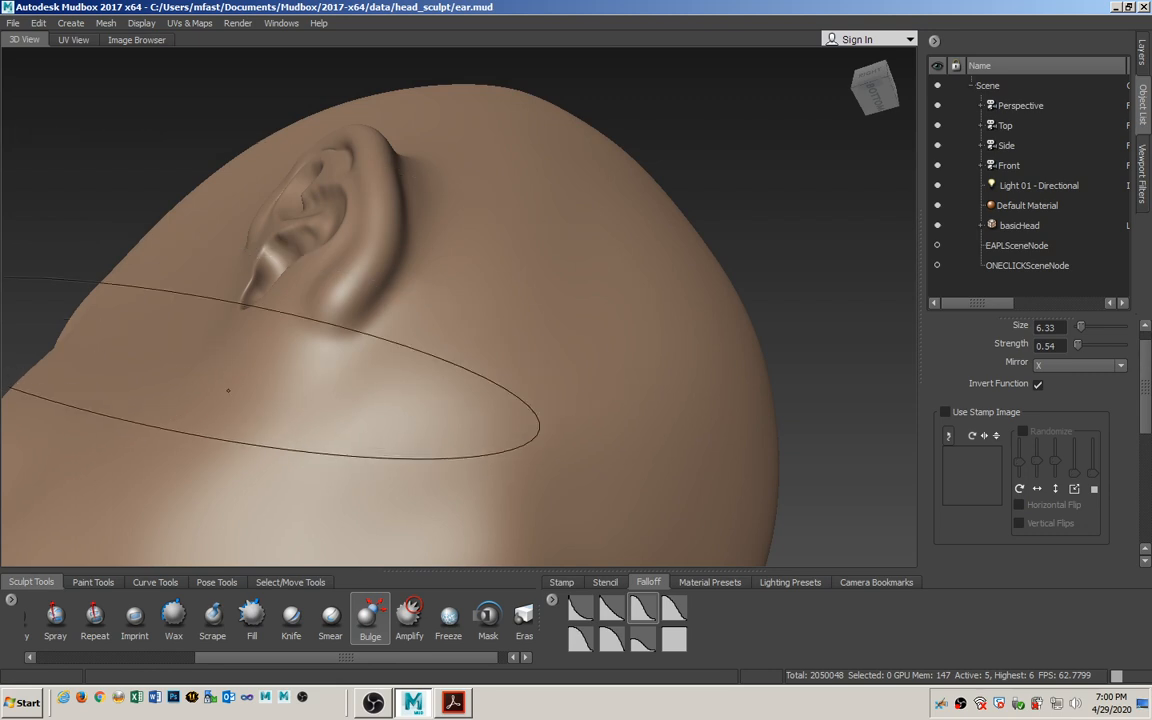
left_click_drag(230, 366, 303, 393, "alt")
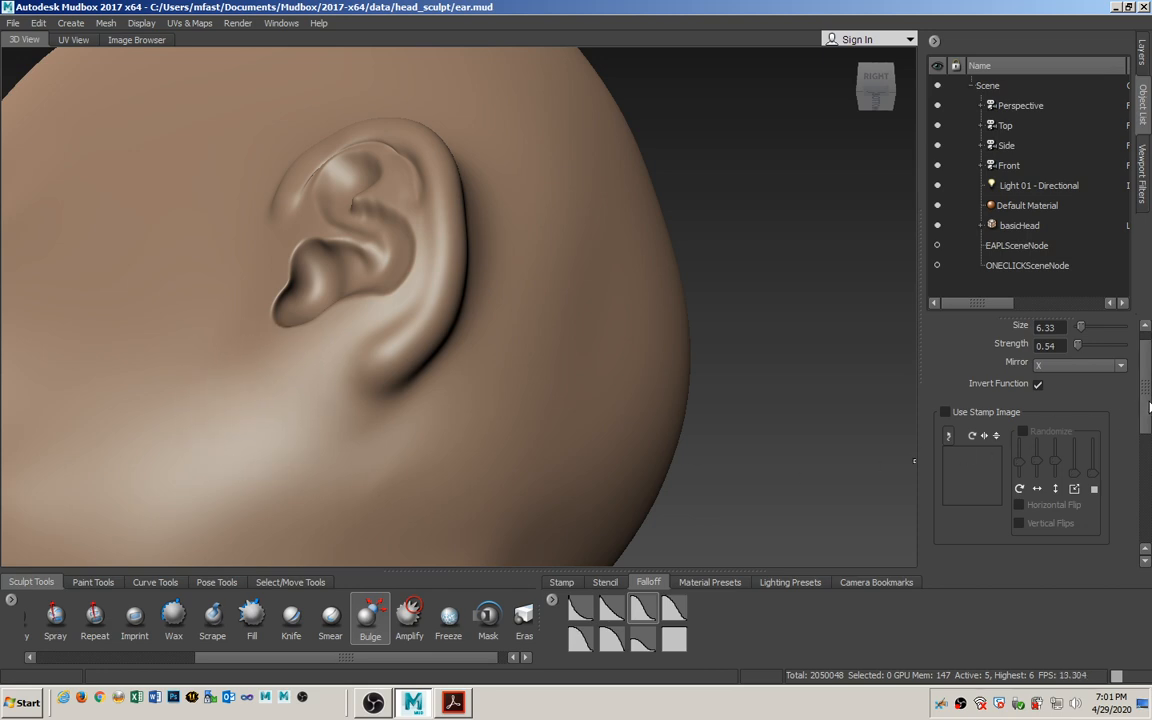
Turn on Steady Stroke for the inverted Bulge brush and rework the area below the lobe, undoing the last stroke
scroll(1148, 407, "down", 5)
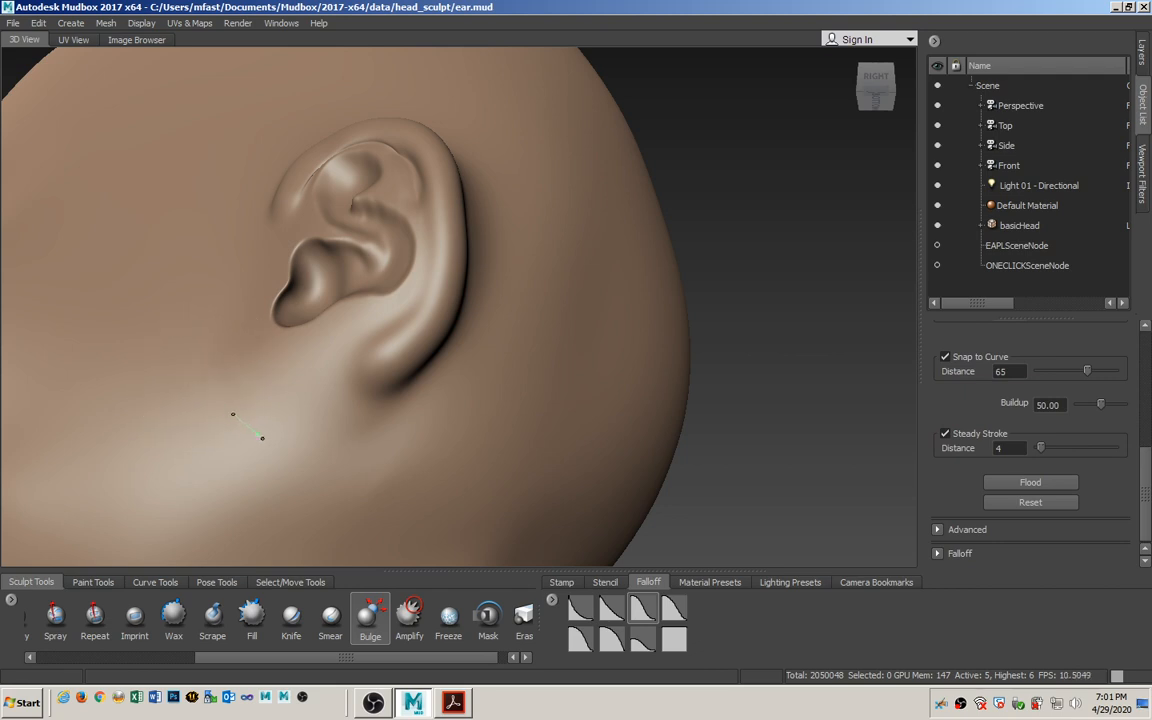
left_click_drag(260, 429, 257, 431)
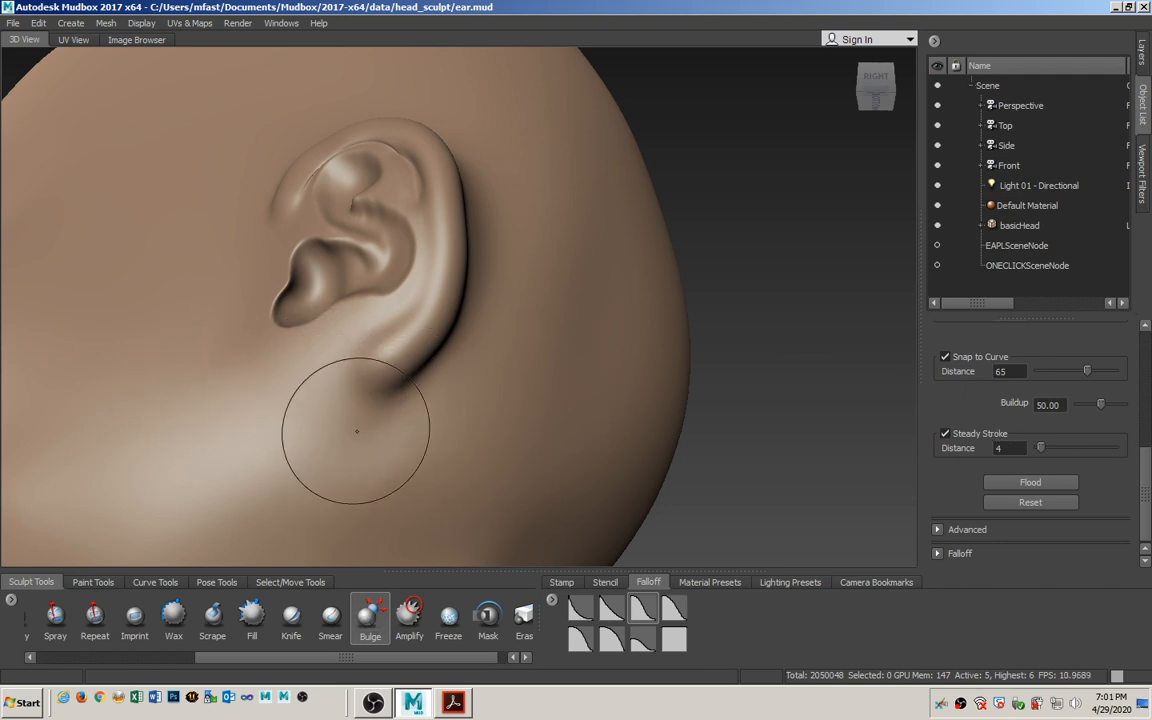
mouse_move(162, 342)
left_mouse_down()
mouse_move(283, 458)
mouse_move(325, 468)
left_mouse_up()
key("ctrl+z")
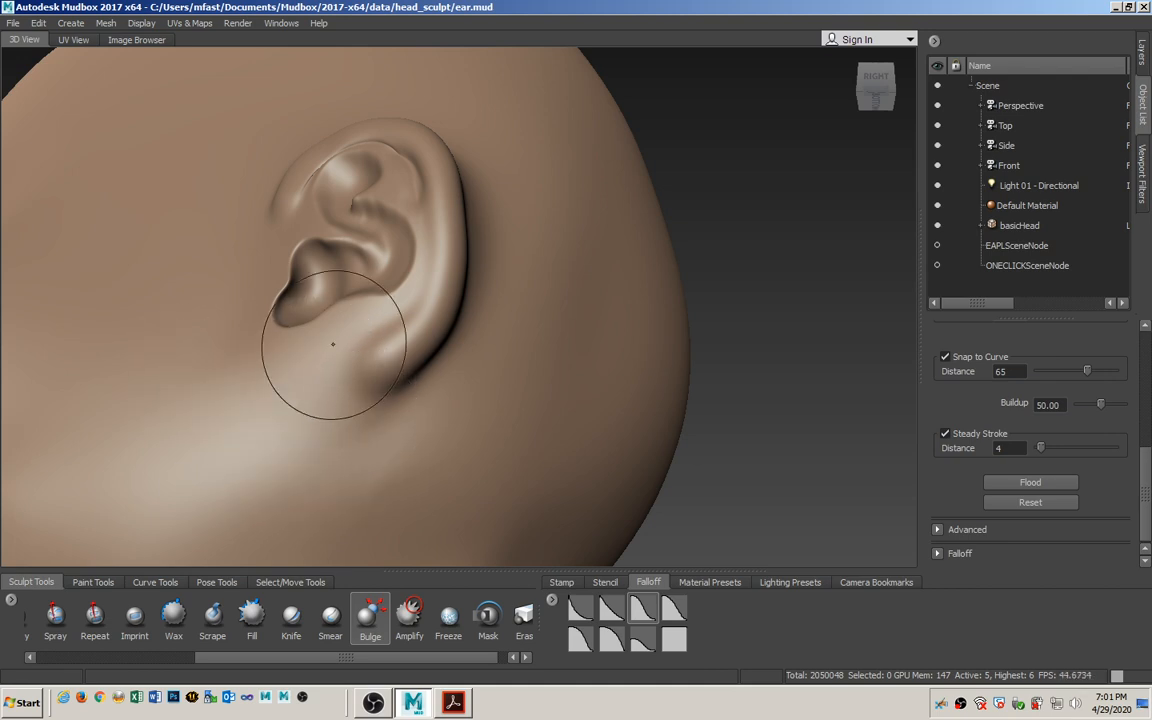
Deepen the transition under and behind the lobe toward the jaw with the inverted Bulge brush from several angles
mouse_move(334, 334)
left_mouse_down("alt")
mouse_move(378, 375)
mouse_move(350, 355)
mouse_move(278, 352)
left_mouse_up("alt")
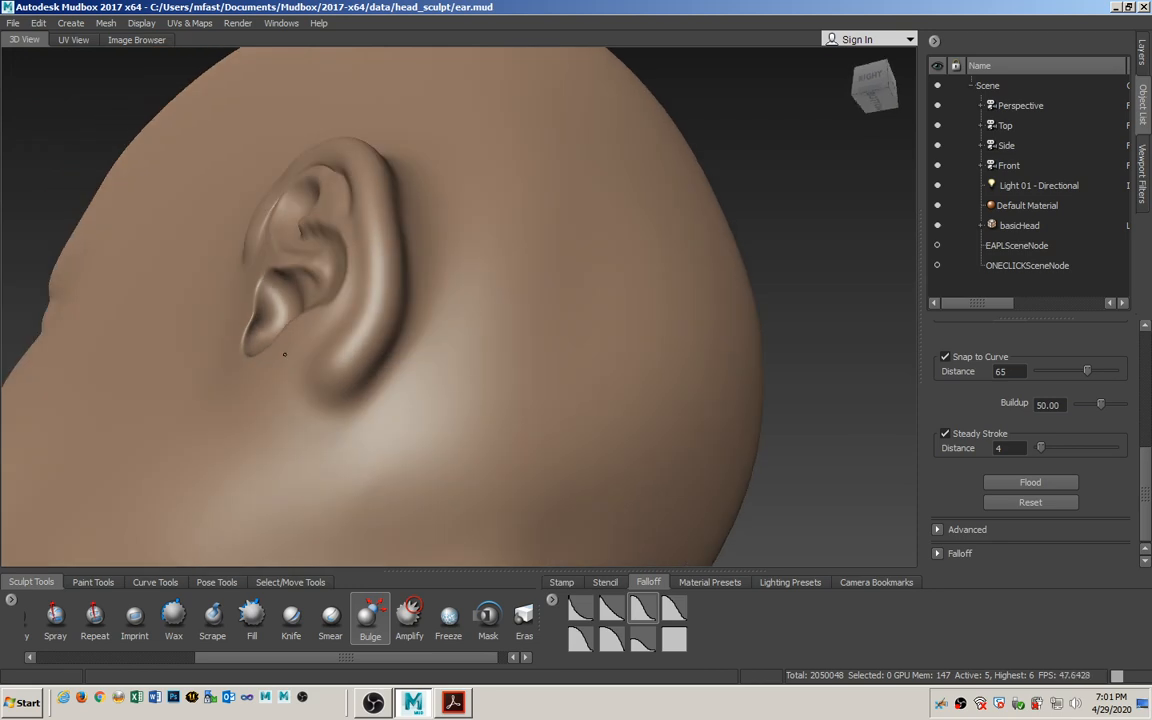
mouse_move(411, 321)
left_mouse_down("alt")
mouse_move(365, 355)
mouse_move(336, 332)
left_mouse_up("alt")
mouse_move(307, 267)
left_mouse_down()
mouse_move(303, 233)
mouse_move(348, 444)
mouse_move(345, 508)
left_mouse_up()
left_click_drag(368, 319, 350, 410, "alt")
mouse_move(267, 234)
left_mouse_down()
mouse_move(314, 343)
mouse_move(364, 417)
left_mouse_up()
mouse_move(390, 378)
left_mouse_down("alt")
mouse_move(404, 374)
mouse_move(381, 278)
mouse_move(381, 329)
mouse_move(322, 283)
mouse_move(327, 397)
mouse_move(311, 478)
mouse_move(427, 399)
mouse_move(419, 550)
mouse_move(423, 354)
left_mouse_up("alt")
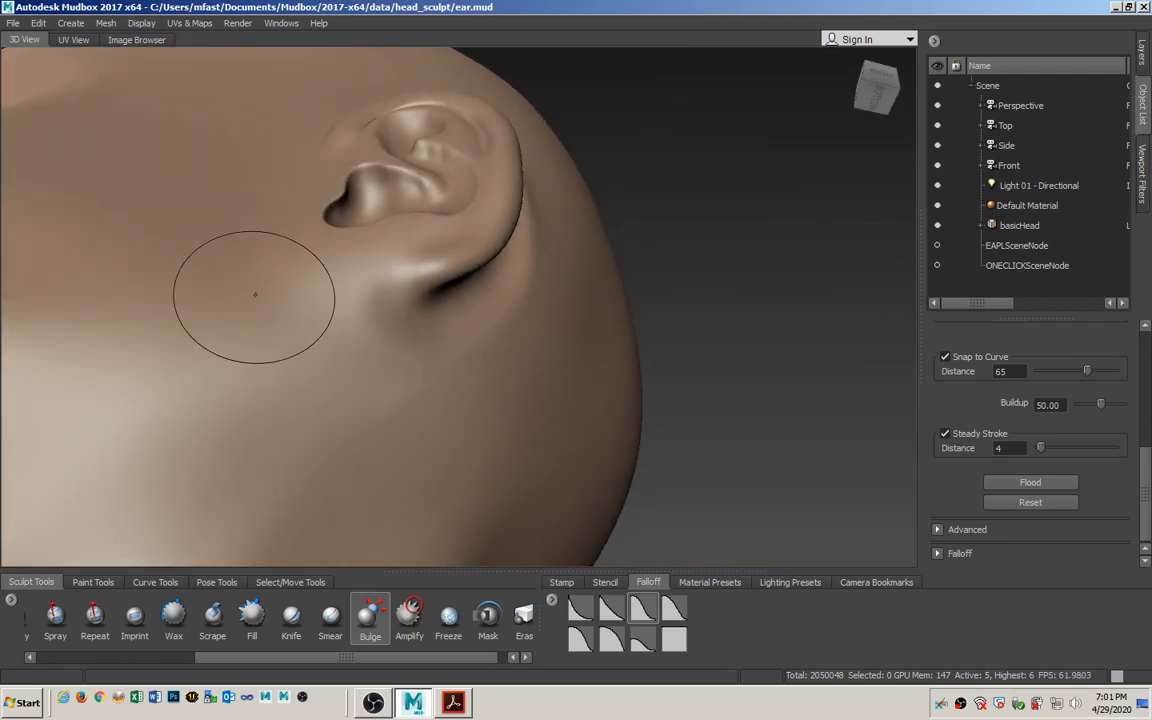
Carve the groove below the lobe further forward onto the cheek with the inverted Bulge brush
mouse_move(264, 256)
left_mouse_down()
mouse_move(285, 296)
mouse_move(365, 312)
mouse_move(435, 285)
left_mouse_up()
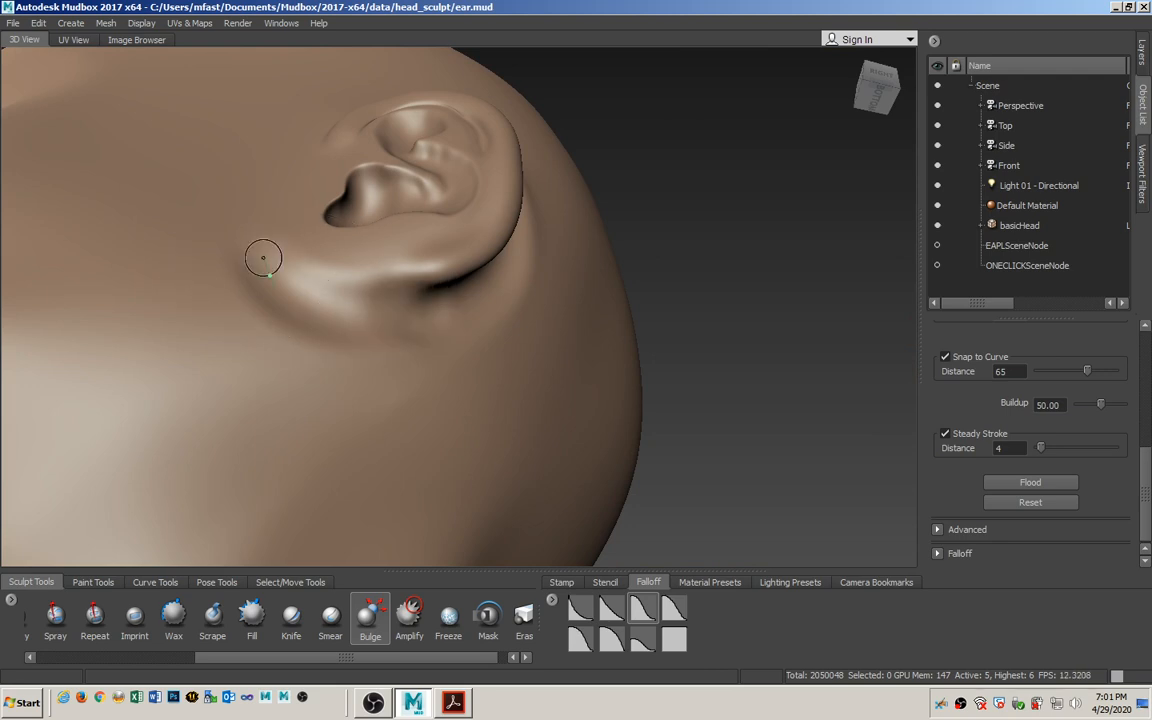
mouse_move(260, 256)
left_mouse_down()
mouse_move(345, 305)
mouse_move(425, 305)
left_mouse_up()
mouse_move(487, 302)
left_mouse_down("alt")
mouse_move(352, 391)
mouse_move(373, 378)
mouse_move(375, 407)
mouse_move(404, 429)
left_mouse_up("alt")
Reshape the lower edge of the lobe with the Grab brush at size 5.23 and smooth the groove beneath it
key("4")
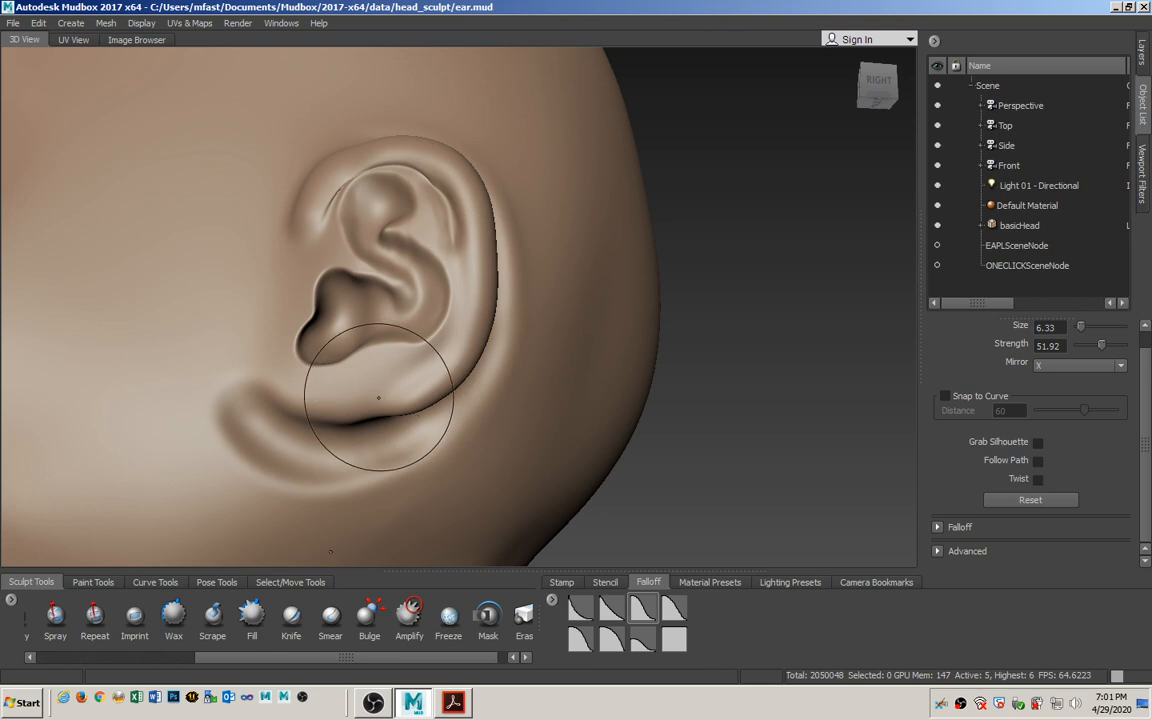
key("b")
left_click_drag(366, 374, 348, 374)
left_click_drag(381, 412, 362, 424)
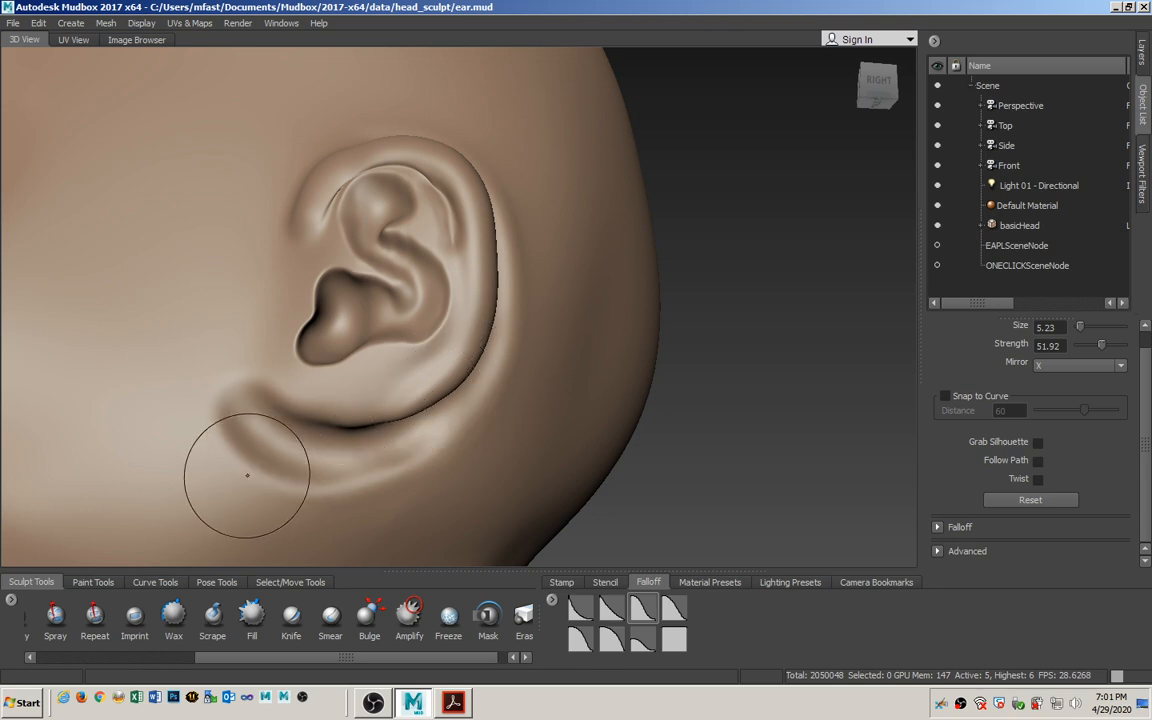
mouse_move(228, 436)
left_mouse_down("shift")
mouse_move(234, 463)
mouse_move(314, 482)
mouse_move(380, 463)
mouse_move(343, 453)
mouse_move(350, 441)
left_mouse_up("shift")
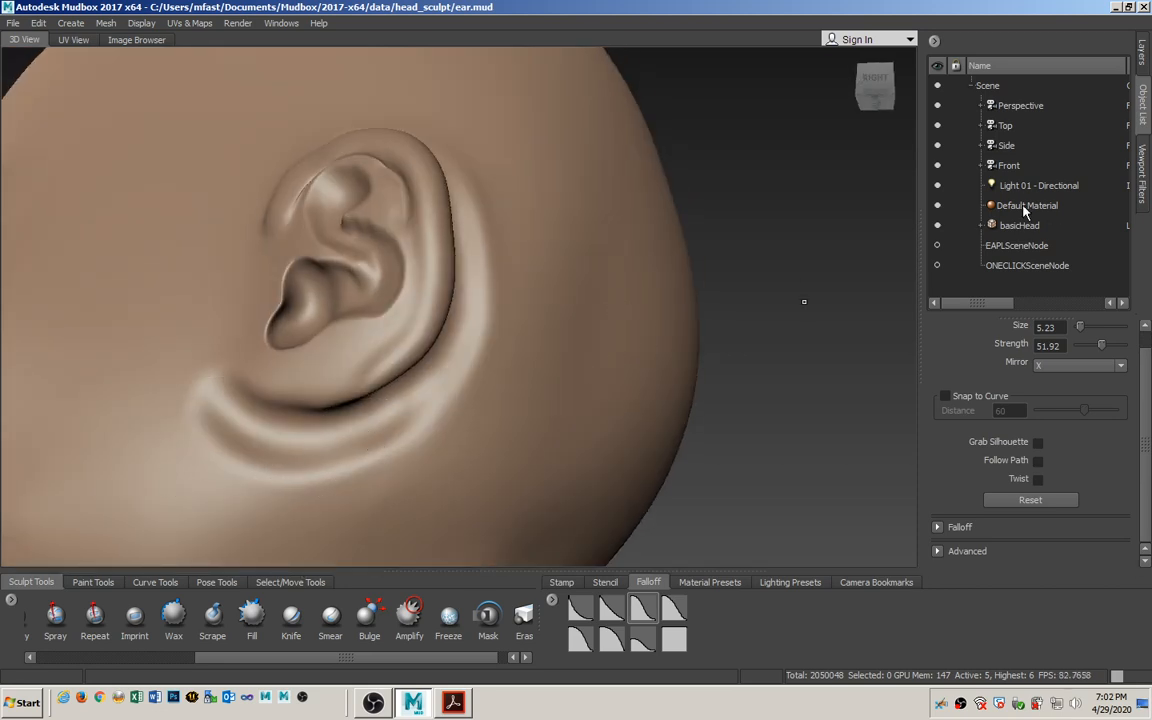
Level the ridge around the lobe with the Flatten brush at size 5.23 and smooth the surface below and behind the ear
left_click_drag(226, 659, 57, 682)
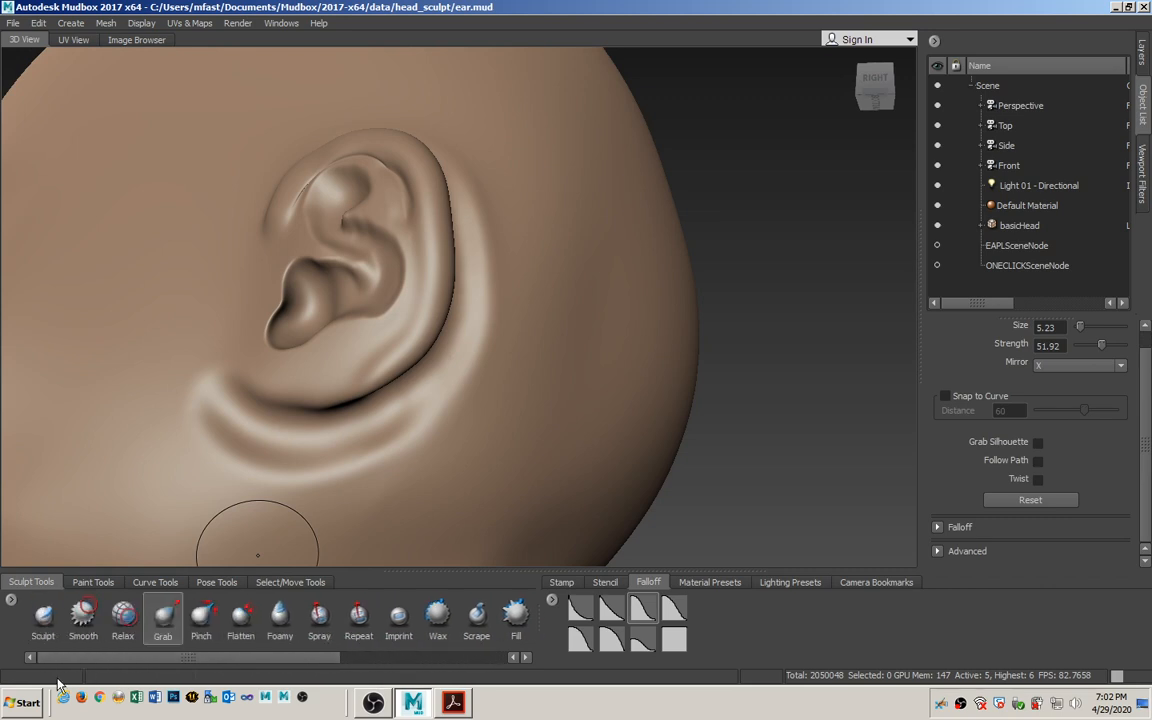
left_click(85, 618)
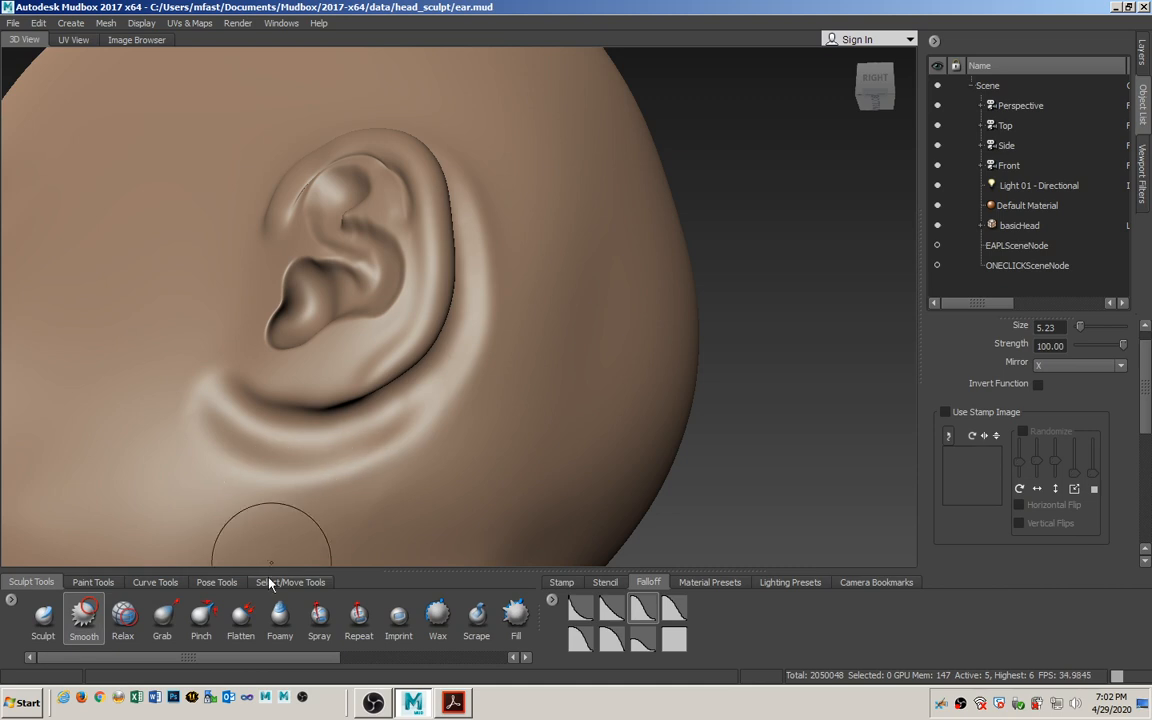
left_click(243, 625)
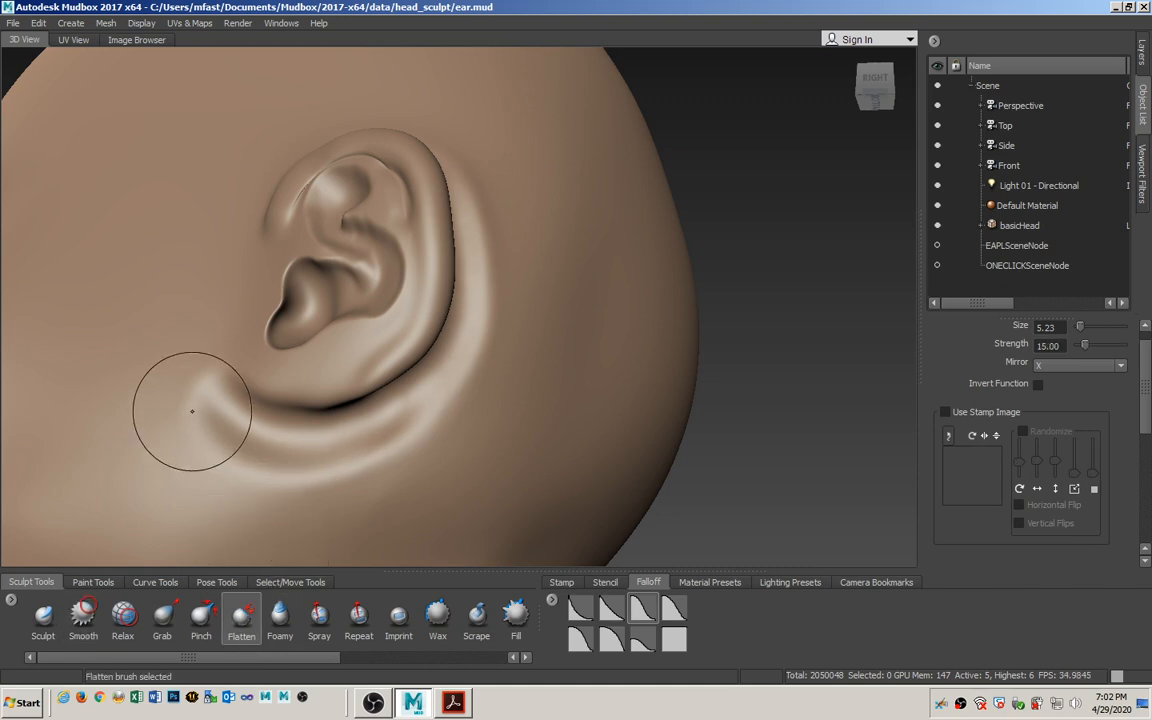
mouse_move(191, 410)
left_mouse_down()
mouse_move(211, 427)
mouse_move(216, 455)
mouse_move(256, 473)
mouse_move(404, 455)
mouse_move(409, 436)
mouse_move(275, 453)
mouse_move(214, 416)
mouse_move(370, 463)
mouse_move(243, 443)
mouse_move(213, 501)
mouse_move(238, 448)
left_mouse_up()
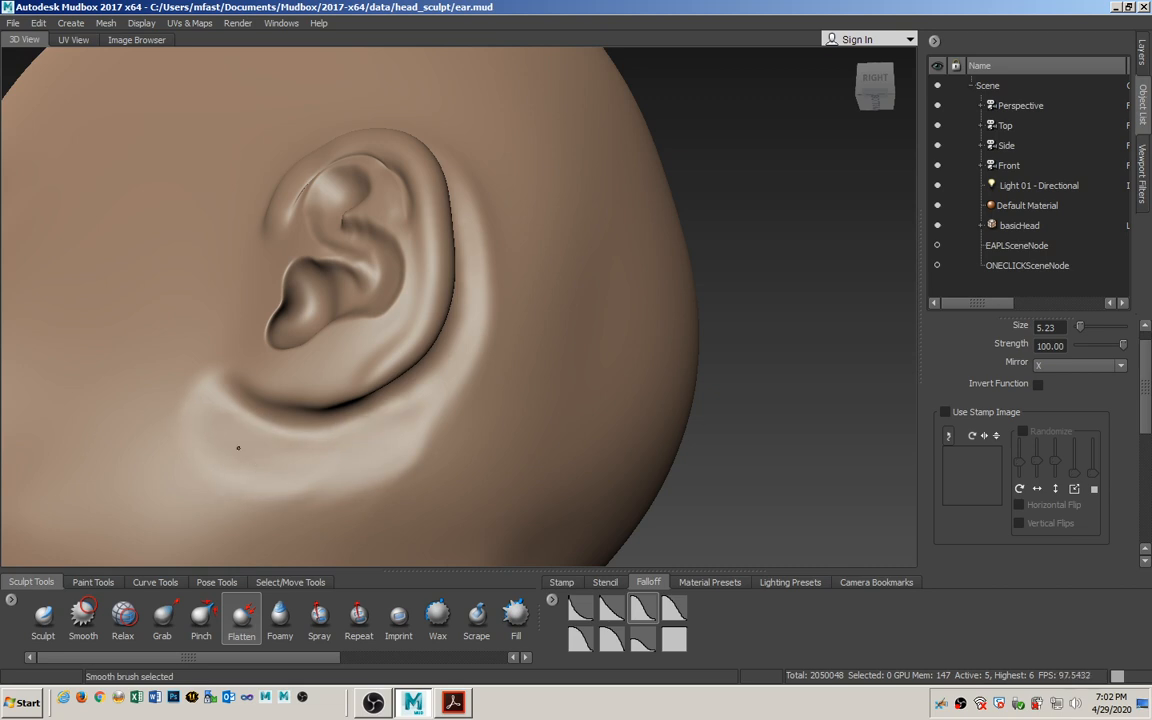
mouse_move(238, 448)
left_mouse_down("alt")
mouse_move(284, 409)
mouse_move(295, 415)
left_mouse_up("alt")
key("shift")
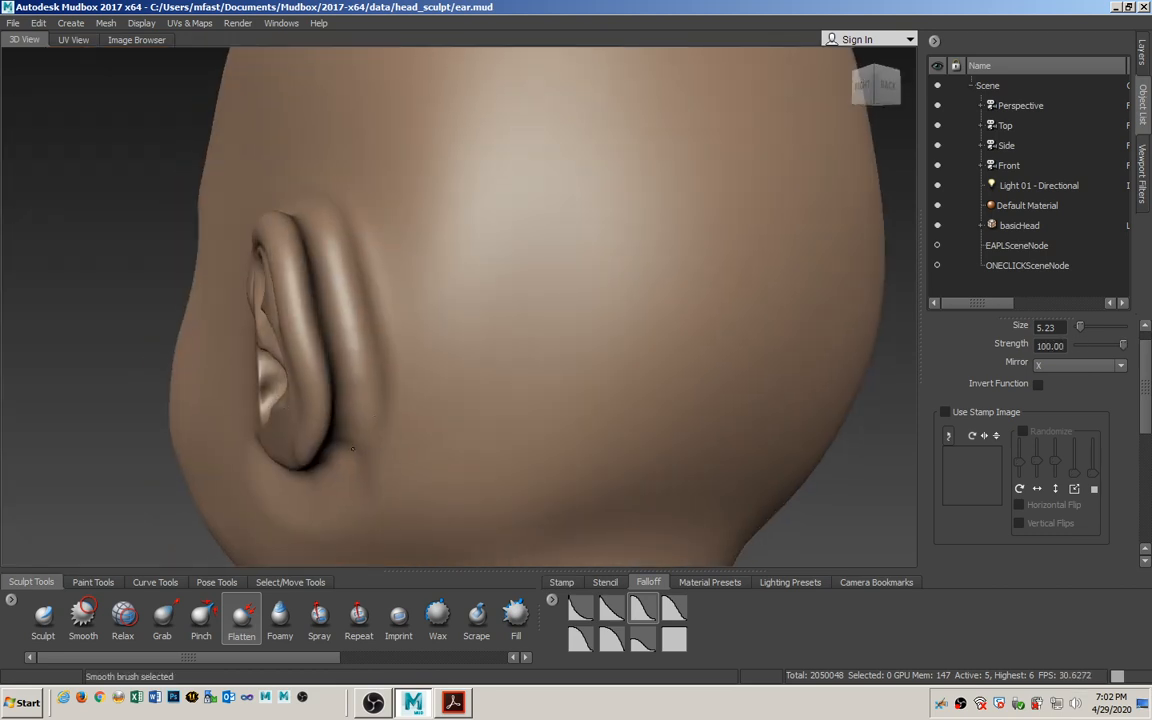
Adjust the position of the whole ear on the head with the Grab brush at size 22.96
mouse_move(352, 448)
left_mouse_down("alt")
mouse_move(605, 466)
mouse_move(555, 418)
mouse_move(412, 380)
mouse_move(404, 417)
left_mouse_up("alt")
key("4")
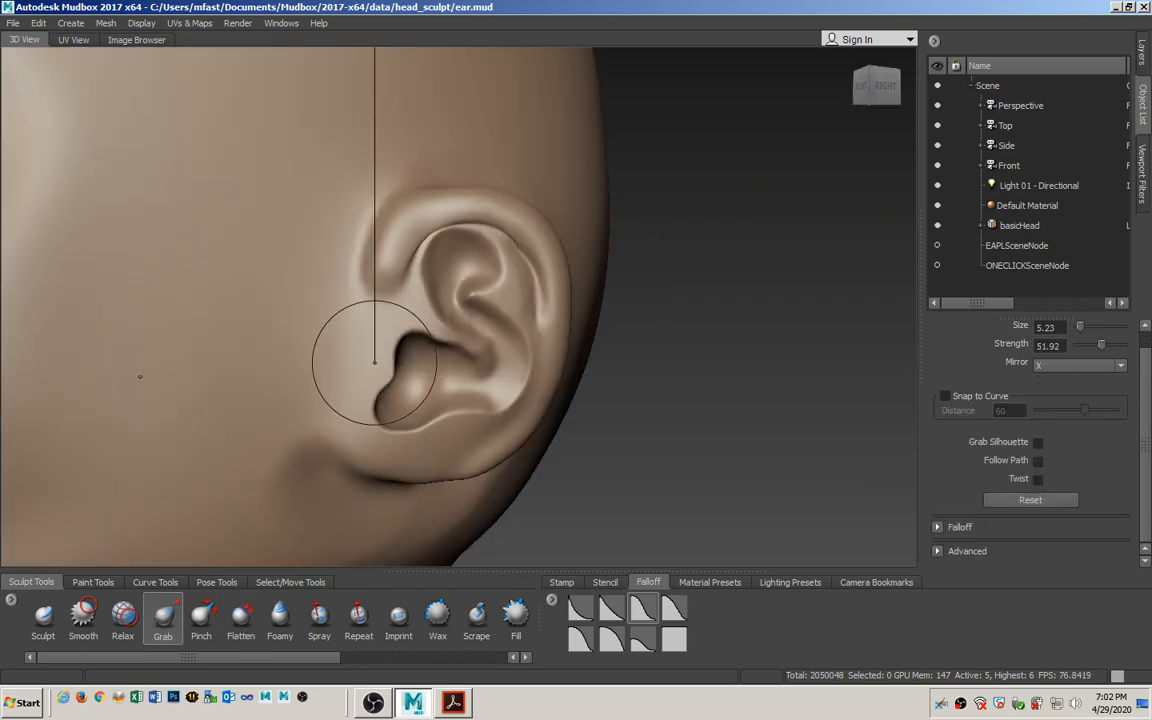
mouse_move(374, 362)
left_mouse_down()
mouse_move(430, 340)
mouse_move(591, 339)
left_mouse_up()
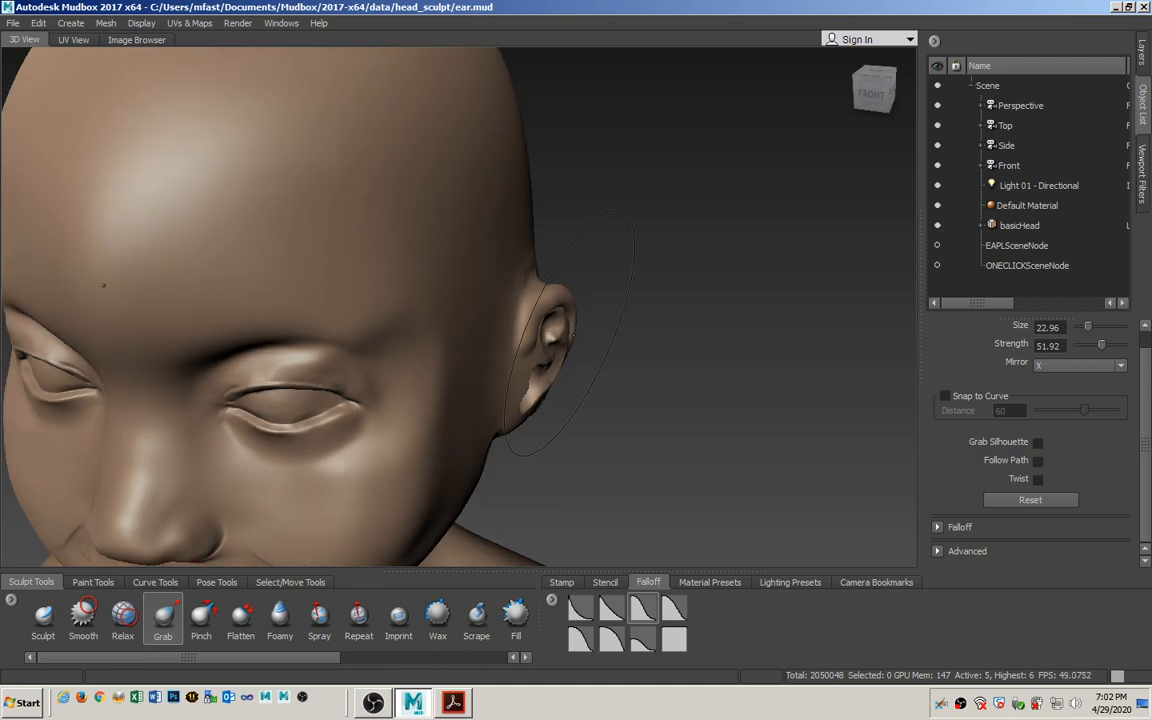
mouse_move(573, 334)
left_mouse_down()
mouse_move(552, 403)
mouse_move(389, 366)
left_mouse_up()
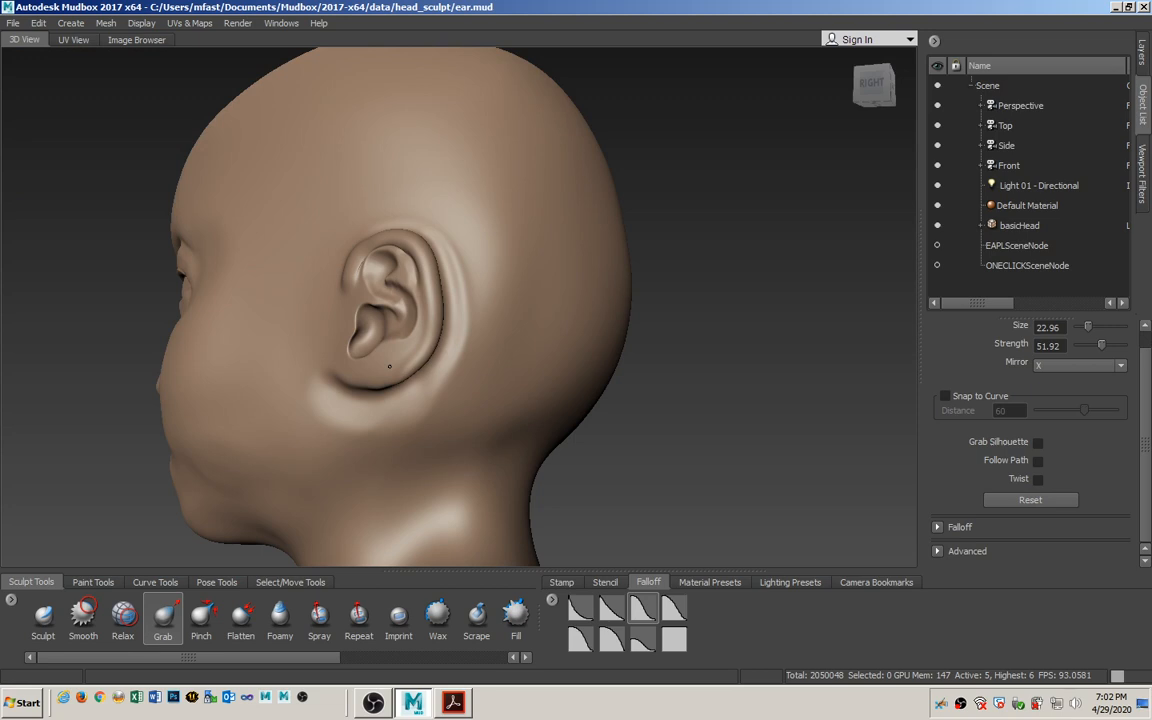
Reduce the Grab brush to size 4.23 and smooth the antihelix fold above the concha
scroll(389, 366, "up", 3)
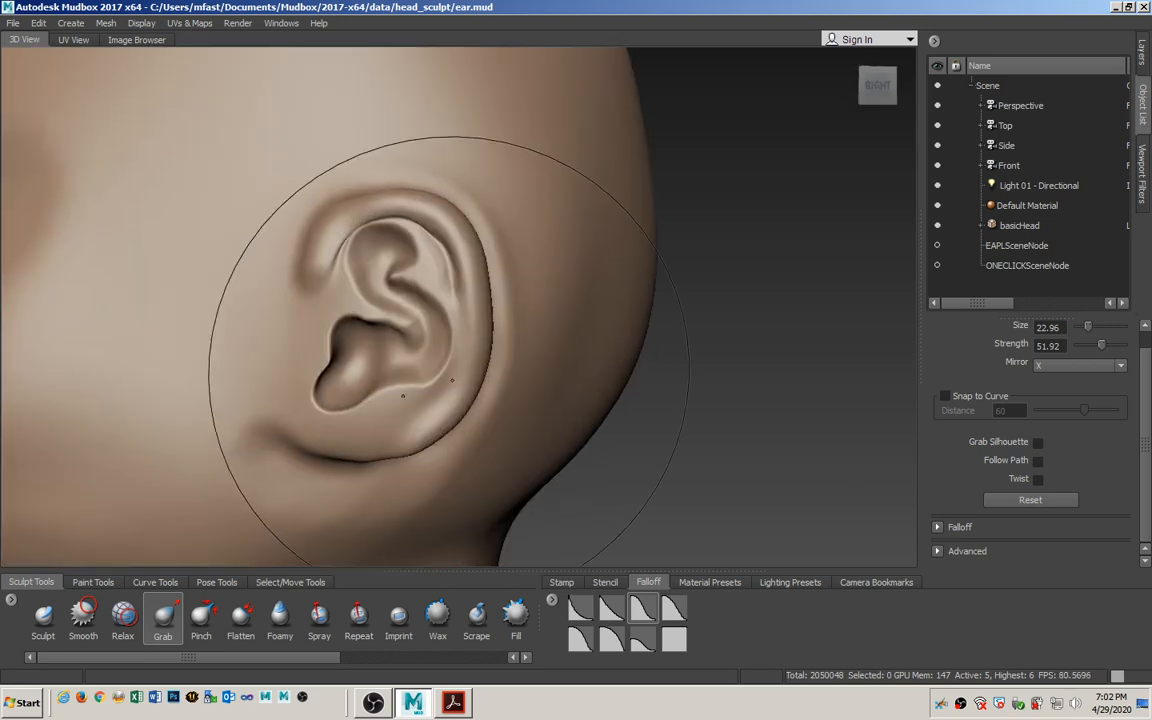
scroll(402, 395, "up", 2)
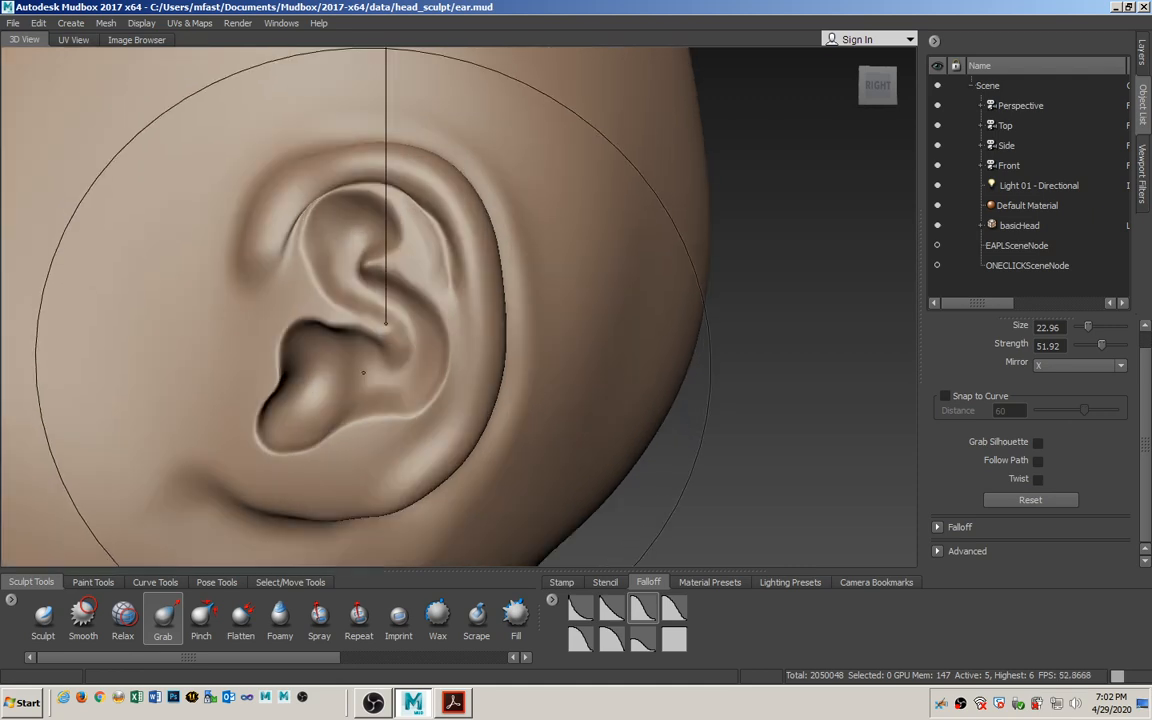
left_click_drag(385, 322, 355, 424)
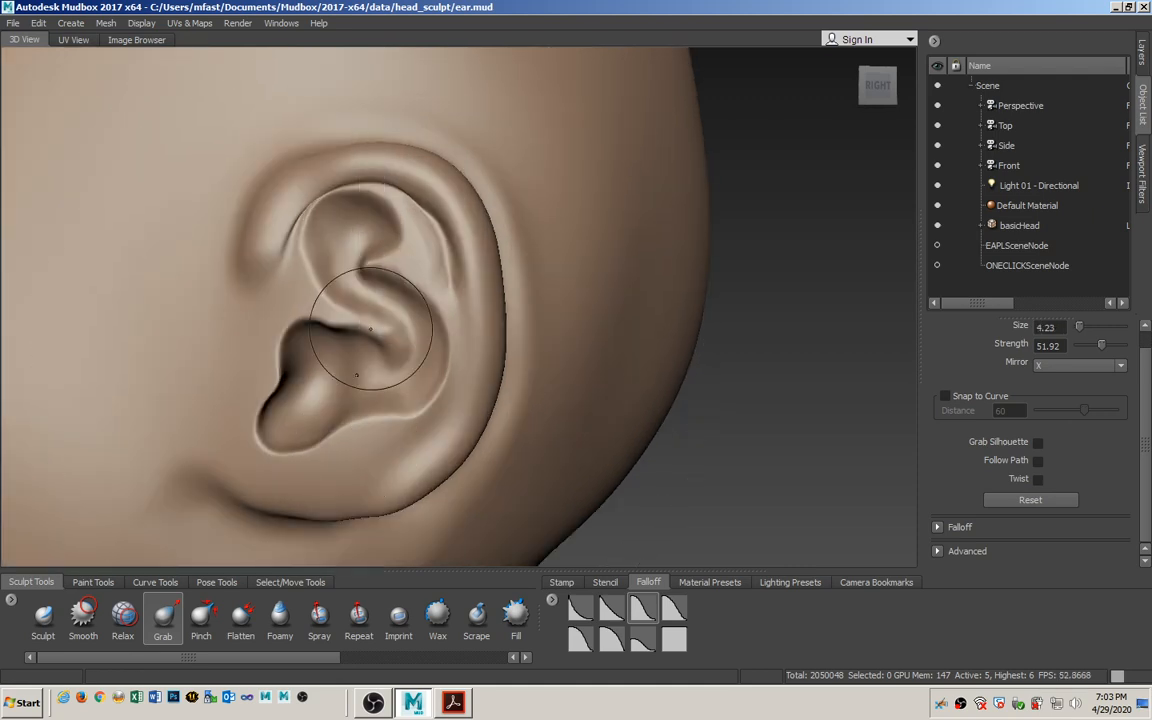
left_click_drag(353, 317, 342, 340, "shift")
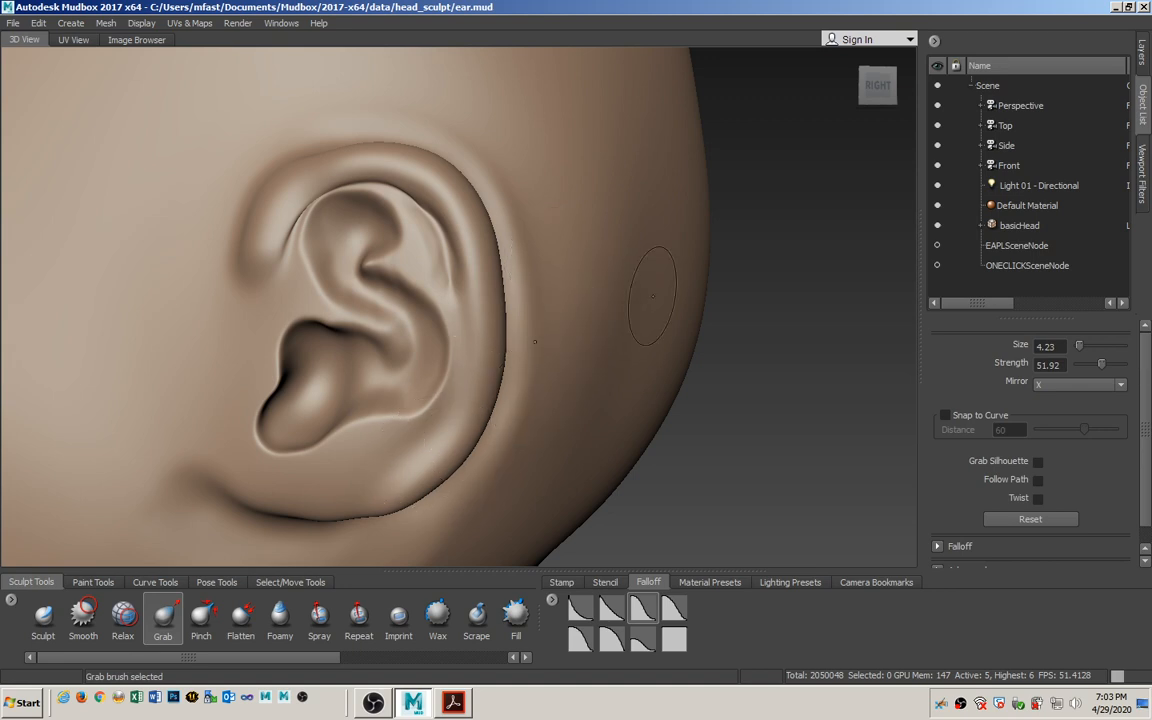
Look through the Side camera and pull the bottom edge of the lobe down toward the reference sketch with the Grab brush
right_click_drag(407, 426, 449, 296, "alt")
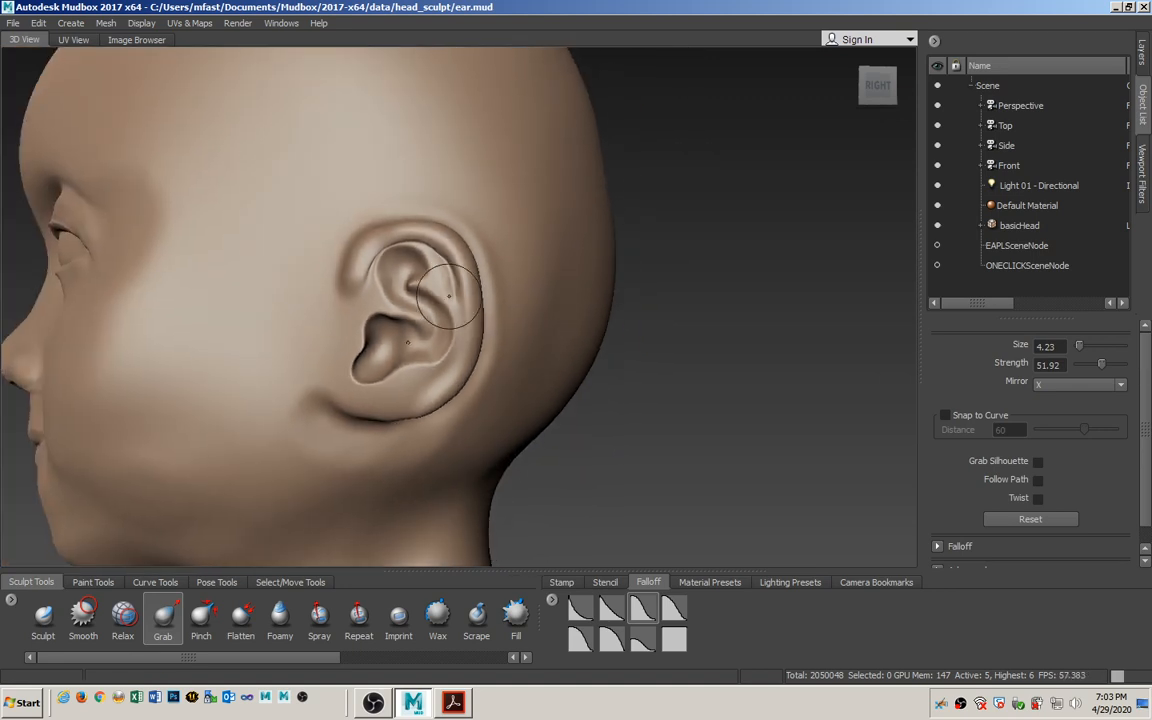
left_click_drag(408, 342, 446, 337, "alt")
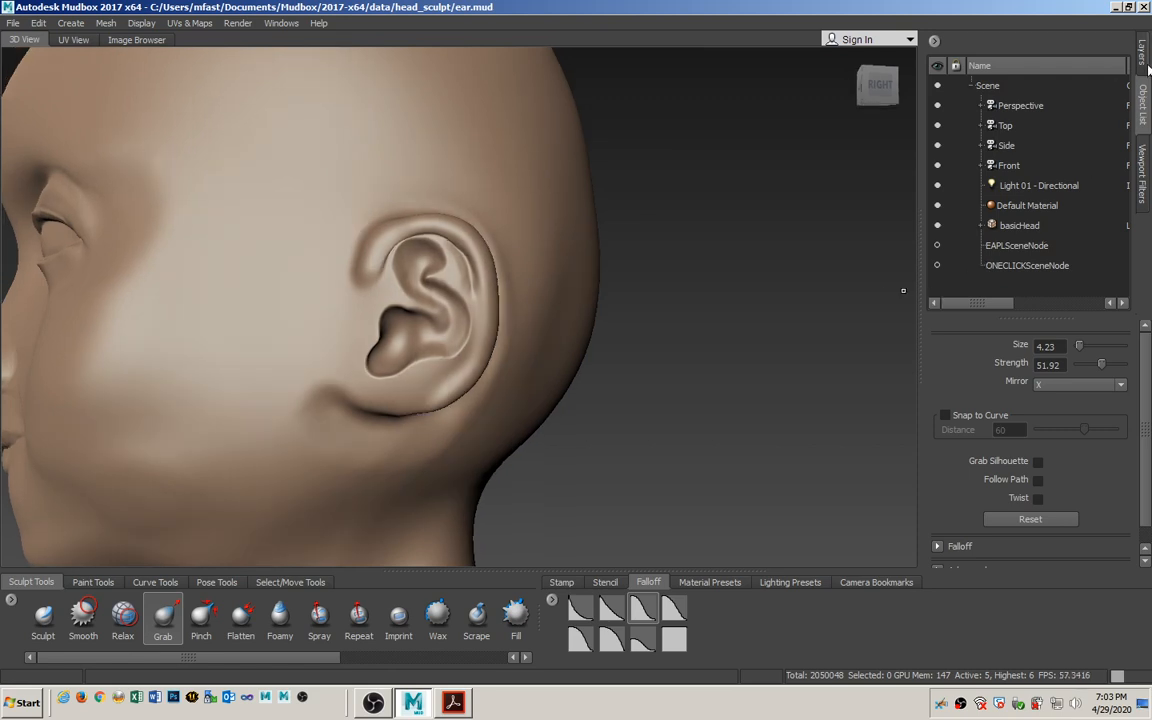
left_click(993, 146)
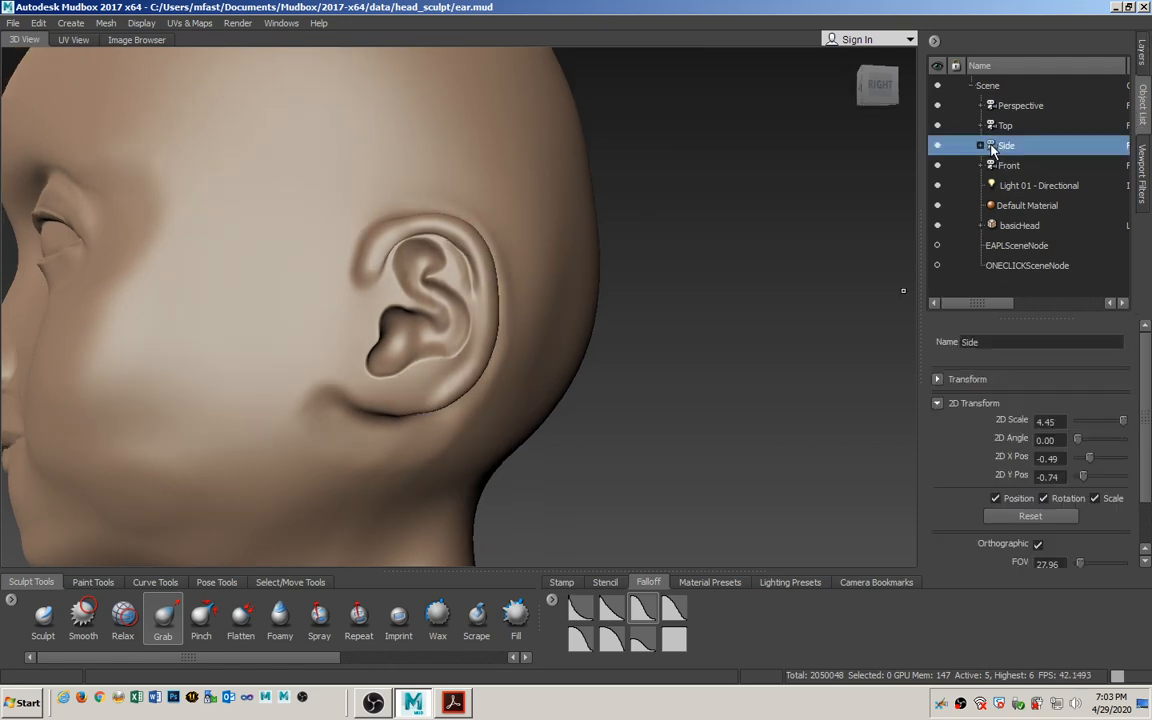
right_click(993, 146)
left_click(1022, 160)
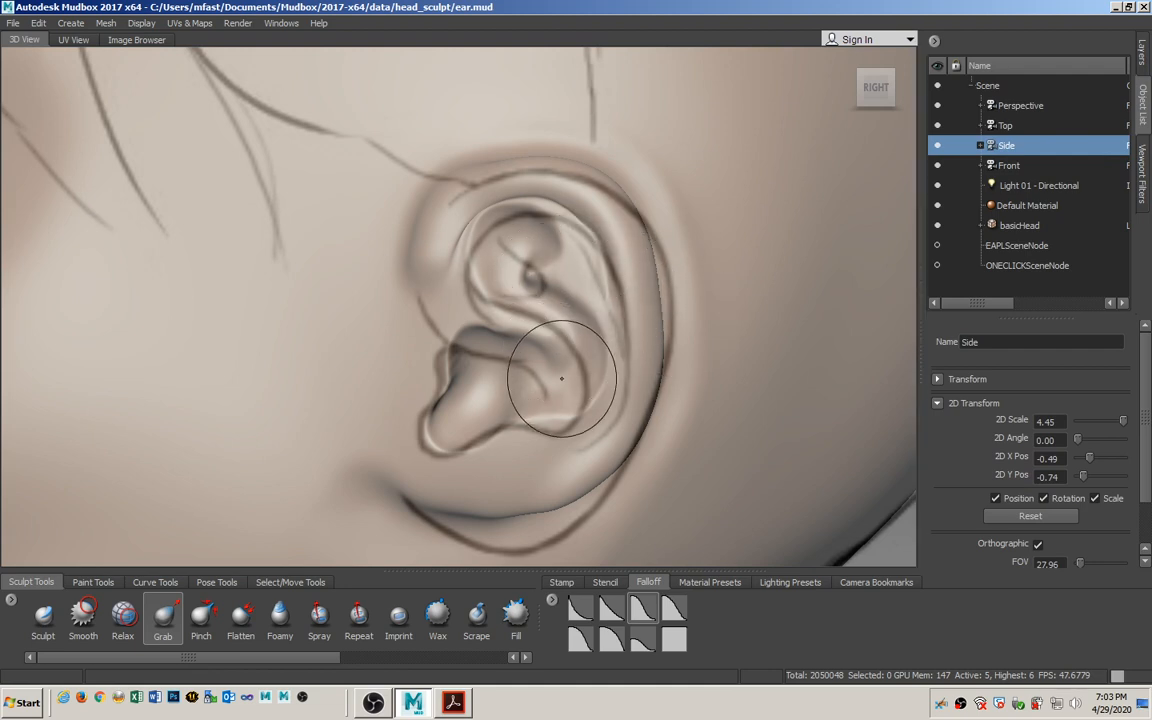
key("b")
mouse_move(503, 398)
left_mouse_down()
mouse_move(488, 402)
mouse_move(506, 403)
left_mouse_up()
left_click_drag(517, 507, 520, 526)
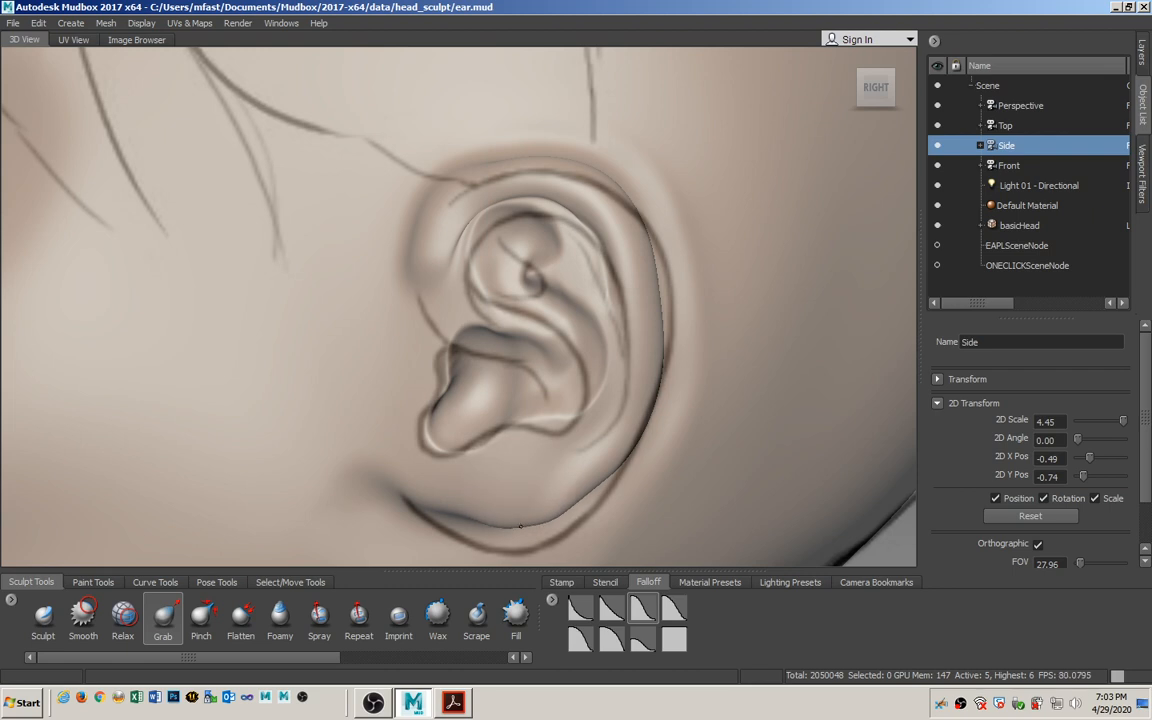
Fit the concha rim, tragus edge and upper antihelix fold to the reference sketch with the Grab brush
left_click_drag(563, 420, 532, 435)
left_click_drag(442, 358, 440, 358)
left_click_drag(443, 380, 436, 381)
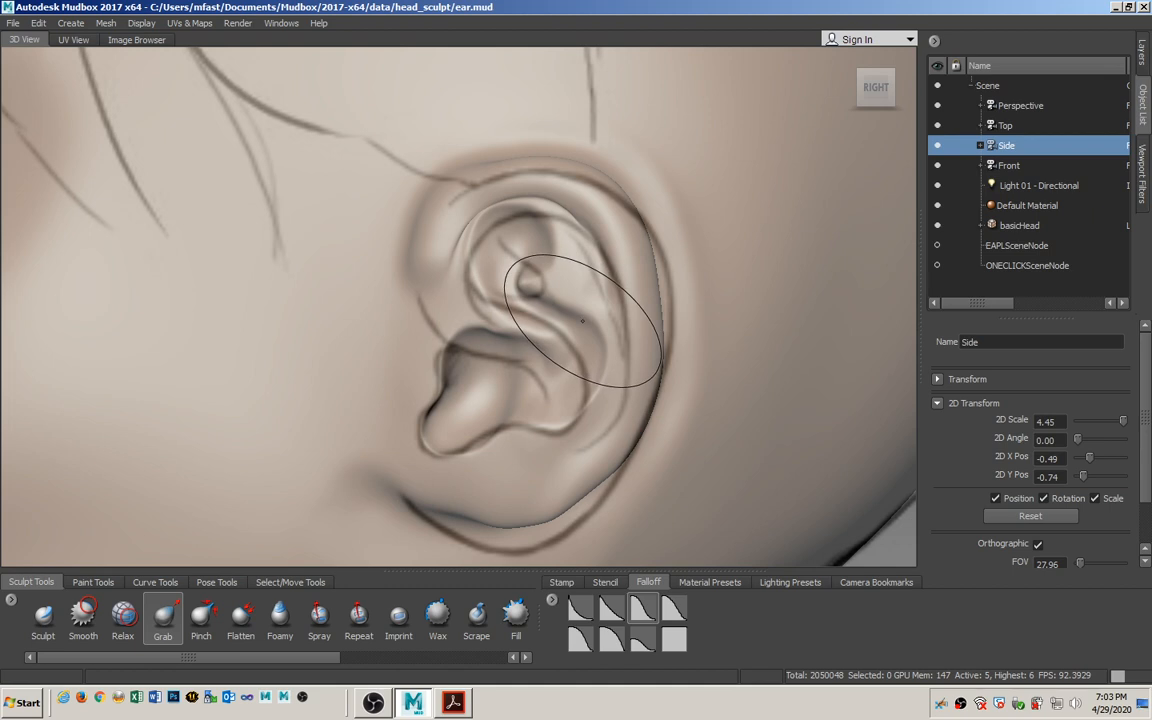
left_click_drag(530, 258, 541, 267)
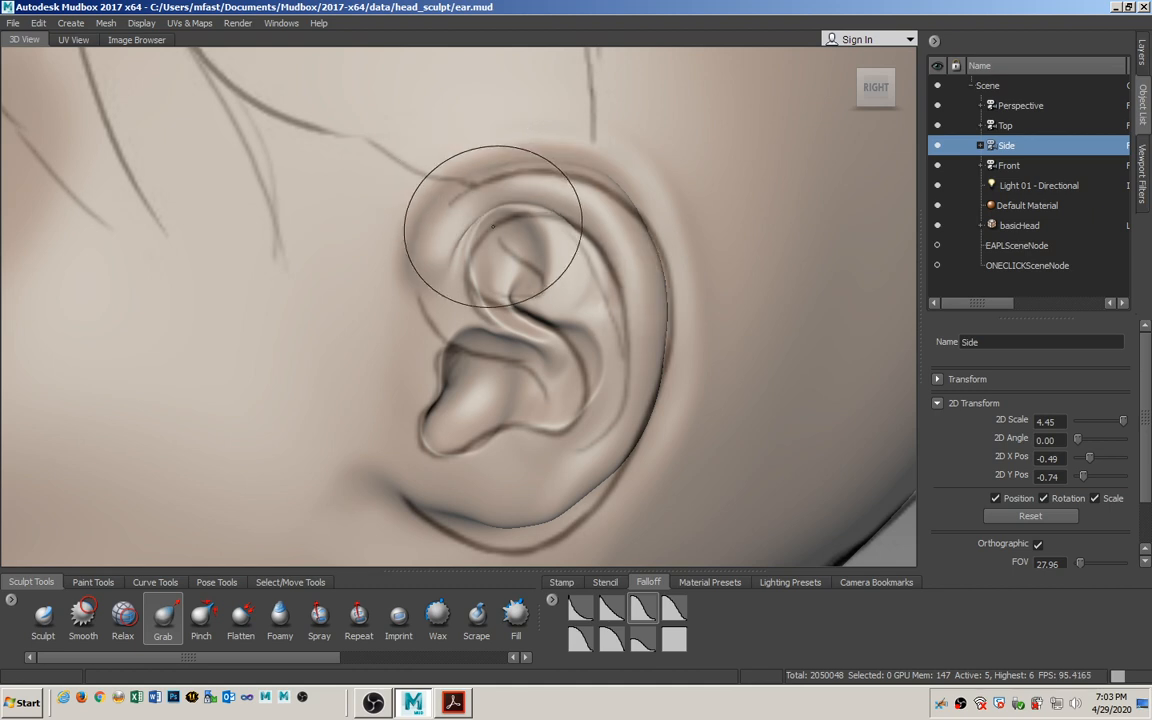
Return to the Perspective camera and check the reshaped ear from the front and side
left_click(1036, 106)
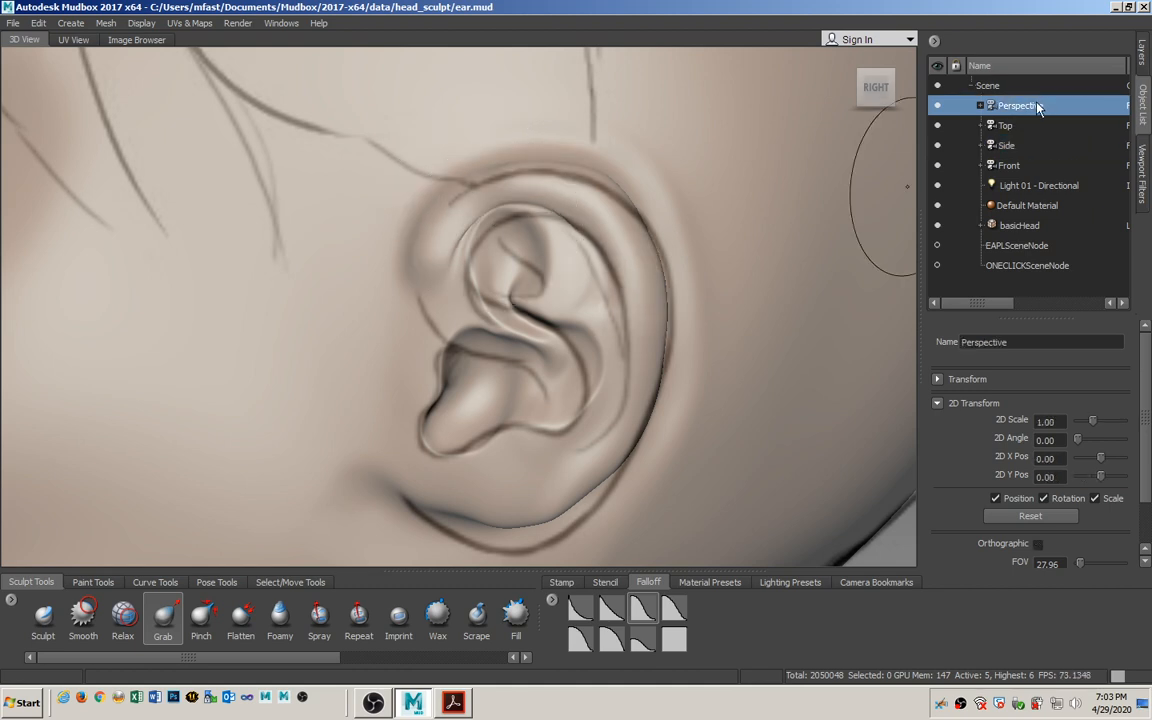
left_click_drag(1037, 103, 583, 262)
left_click_drag(493, 311, 632, 300, "alt")
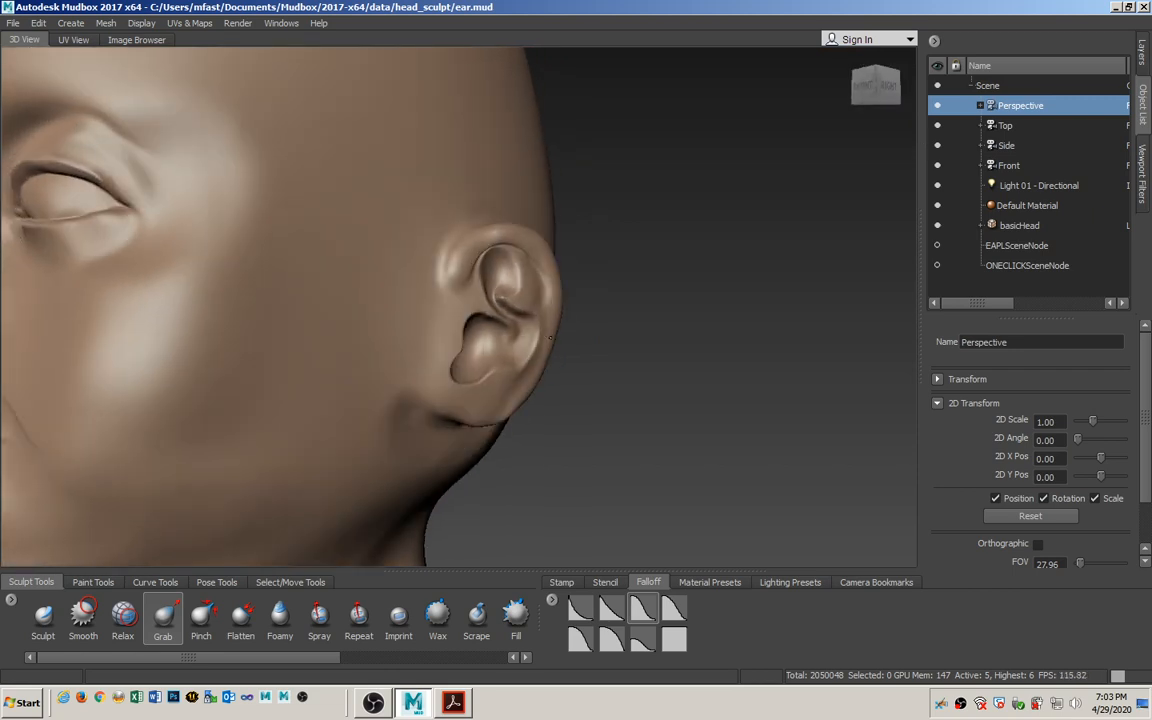
right_click_drag(632, 300, 546, 147, "alt")
mouse_move(452, 298)
left_mouse_down("alt")
mouse_move(606, 318)
mouse_move(453, 326)
mouse_move(370, 303)
mouse_move(443, 315)
left_mouse_up("alt")
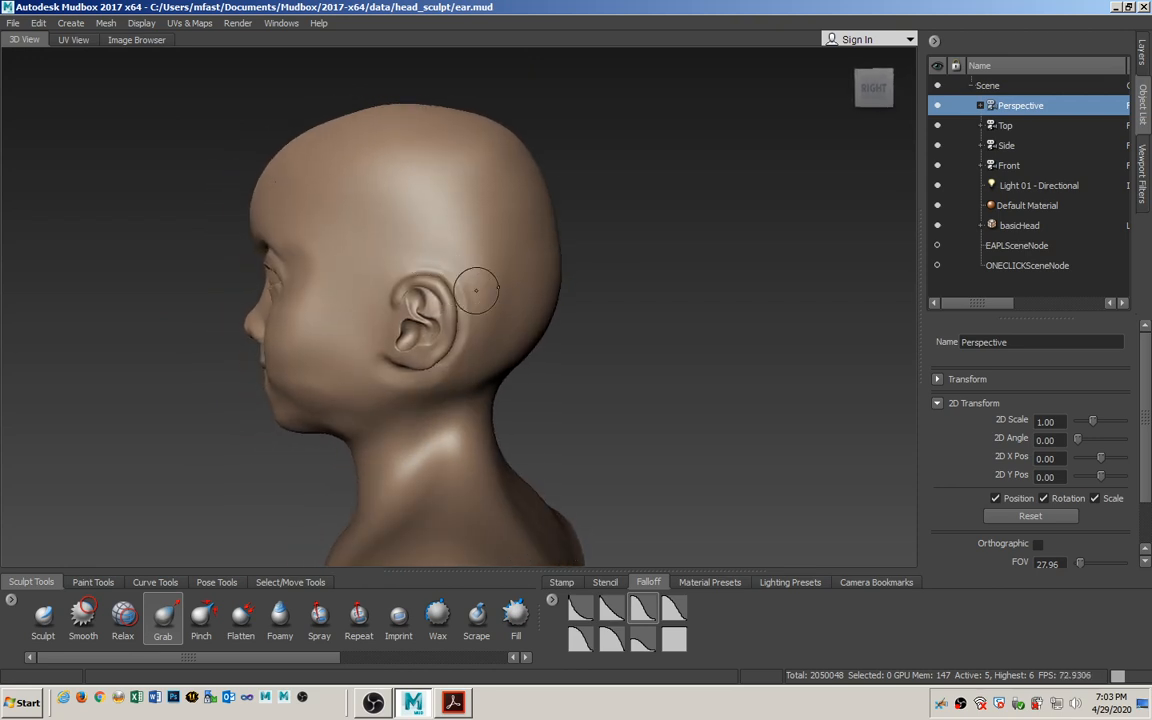
mouse_move(458, 288)
right_mouse_down("alt")
mouse_move(419, 422)
mouse_move(417, 327)
mouse_move(442, 316)
right_mouse_up("alt")
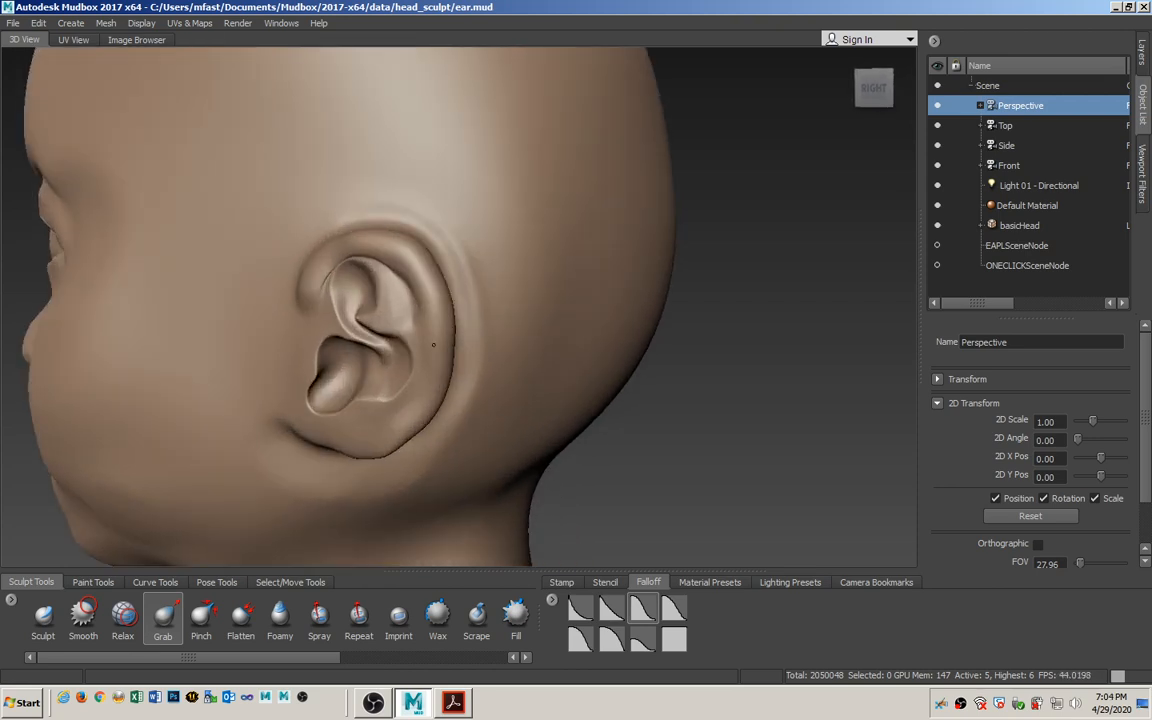
Level the ridge above and behind the helix with the Flatten brush at size 2.79 and smooth it
key("b")
mouse_move(458, 177)
left_mouse_down()
mouse_move(445, 217)
mouse_move(360, 200)
mouse_move(445, 257)
mouse_move(468, 242)
mouse_move(484, 290)
mouse_move(433, 226)
left_mouse_up()
left_click(241, 615)
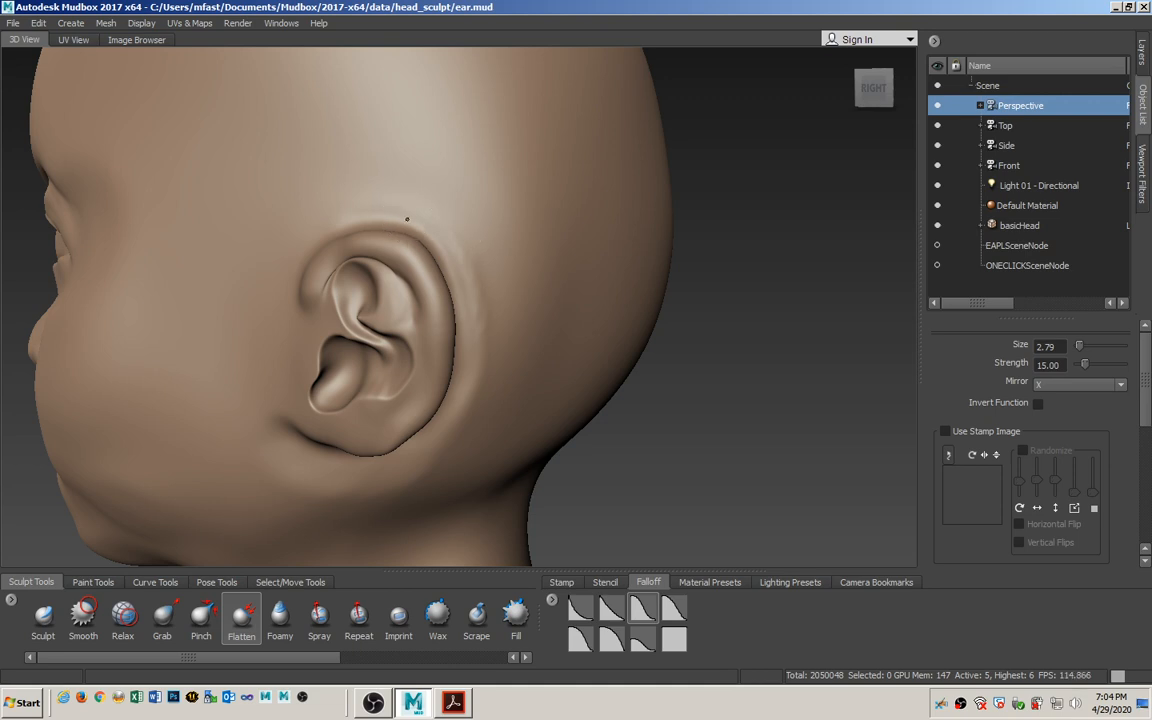
key("shift")
key("shift")
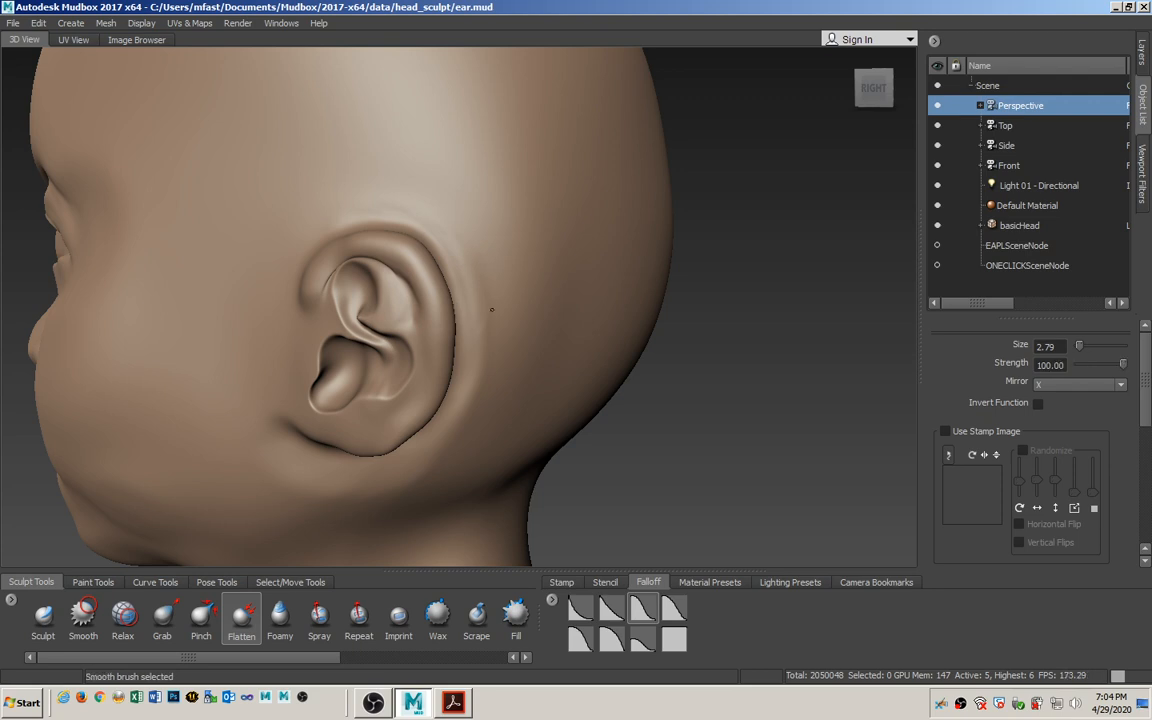
Smooth the sharp crease of the antihelix fold between the upper hollow and the concha
mouse_move(404, 300)
left_mouse_down("alt")
mouse_move(440, 320)
mouse_move(472, 300)
left_mouse_up("alt")
right_click_drag(472, 300, 452, 247, "alt")
left_click_drag(452, 247, 425, 259, "alt")
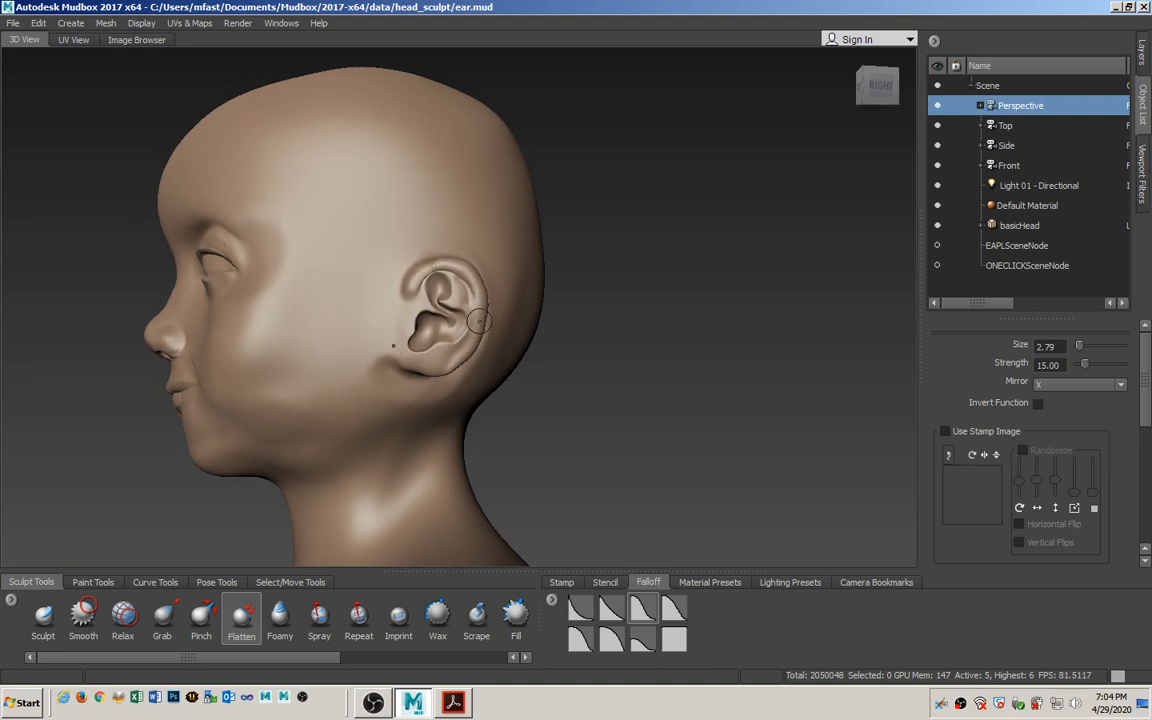
mouse_move(480, 322)
left_mouse_down("alt")
mouse_move(480, 375)
mouse_move(418, 373)
mouse_move(432, 356)
mouse_move(462, 374)
mouse_move(442, 364)
left_mouse_up("alt")
right_click_drag(442, 364, 420, 343, "alt")
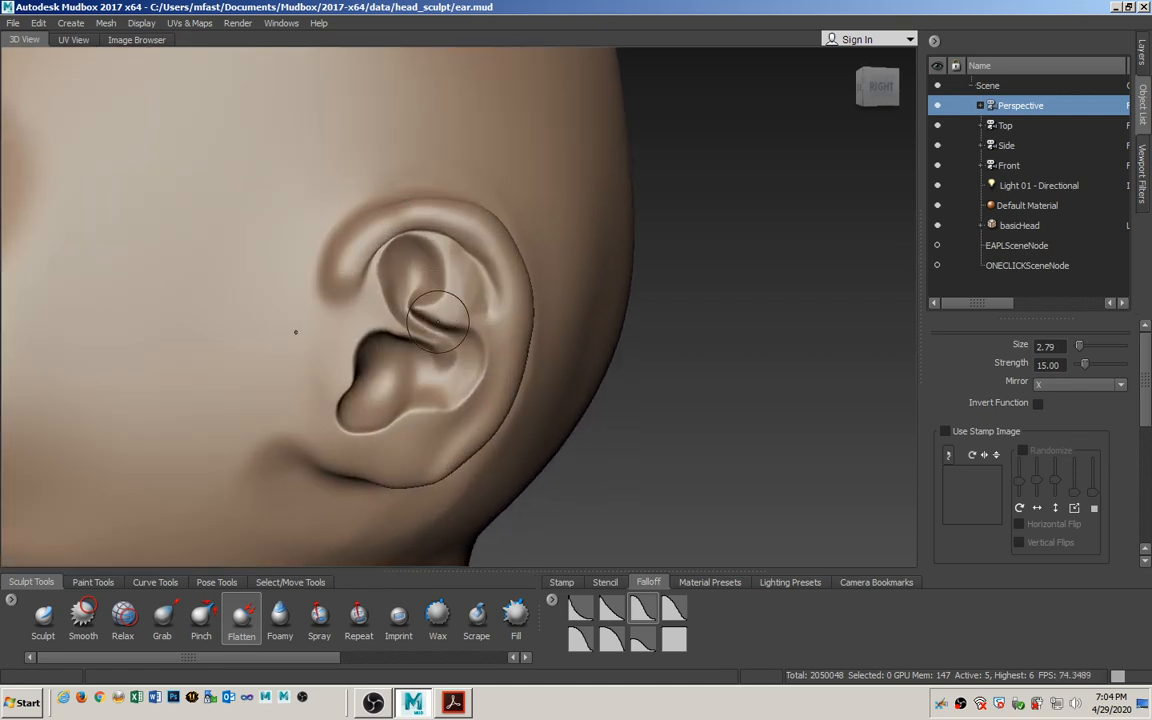
left_click_drag(430, 312, 410, 310, "alt")
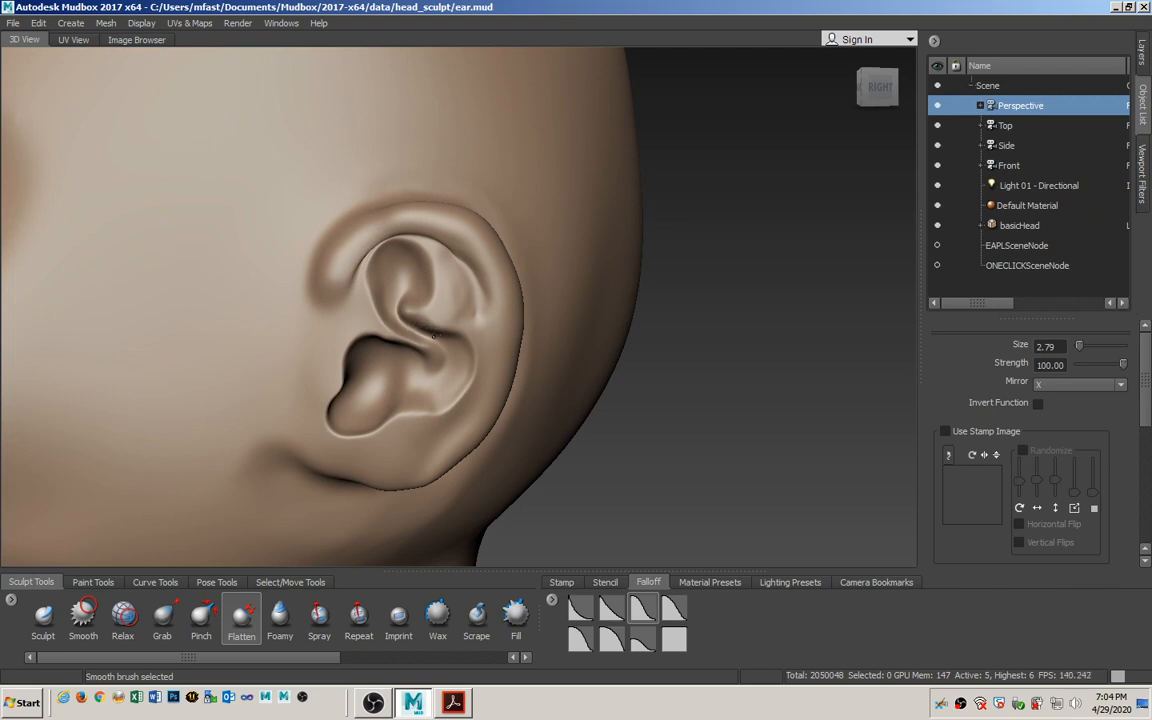
Examine the ear and its proportions to the whole head from the side and three-quarter front views
left_click_drag(433, 336, 455, 322, "alt")
right_click_drag(456, 322, 458, 226, "alt")
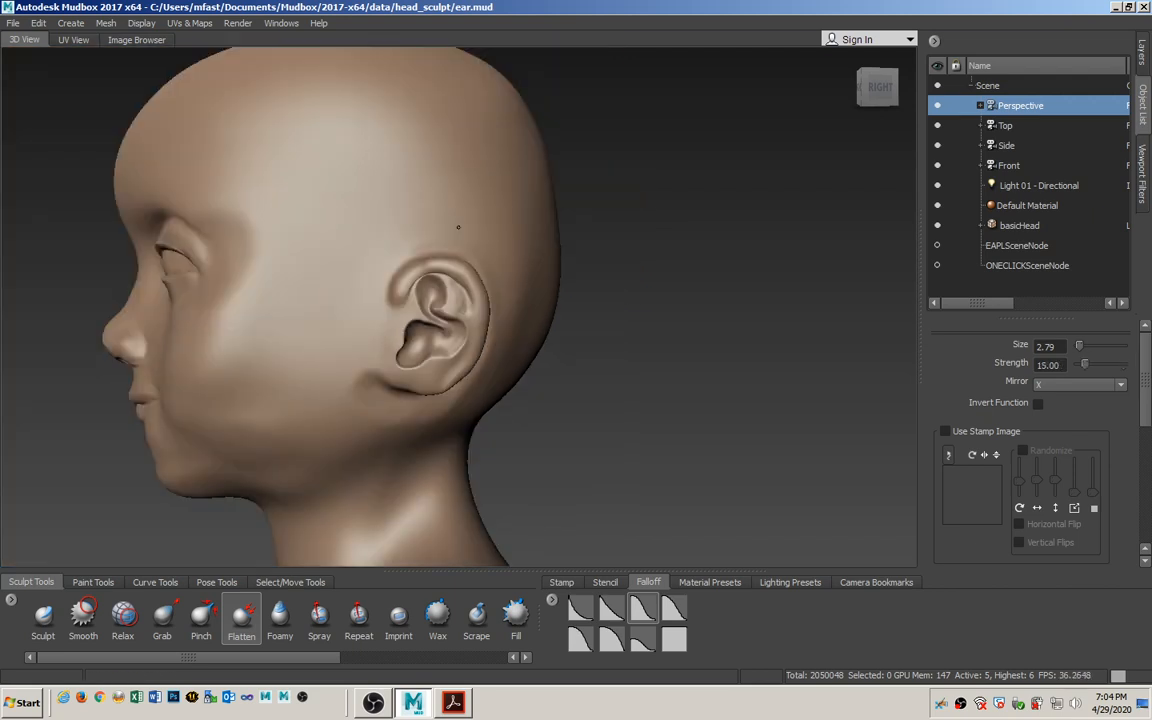
left_click_drag(458, 226, 539, 345, "alt")
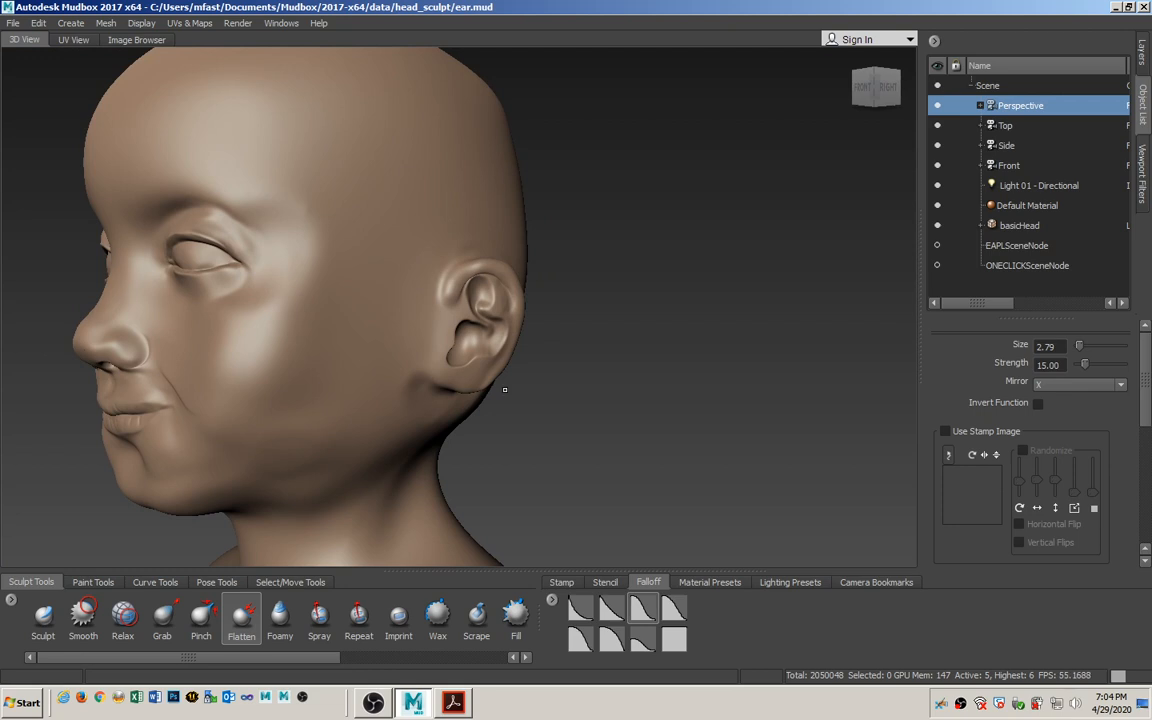
mouse_move(185, 347)
left_mouse_down("alt")
mouse_move(200, 417)
mouse_move(156, 346)
mouse_move(268, 381)
mouse_move(370, 360)
mouse_move(278, 326)
mouse_move(210, 352)
mouse_move(134, 353)
mouse_move(176, 357)
left_mouse_up("alt")
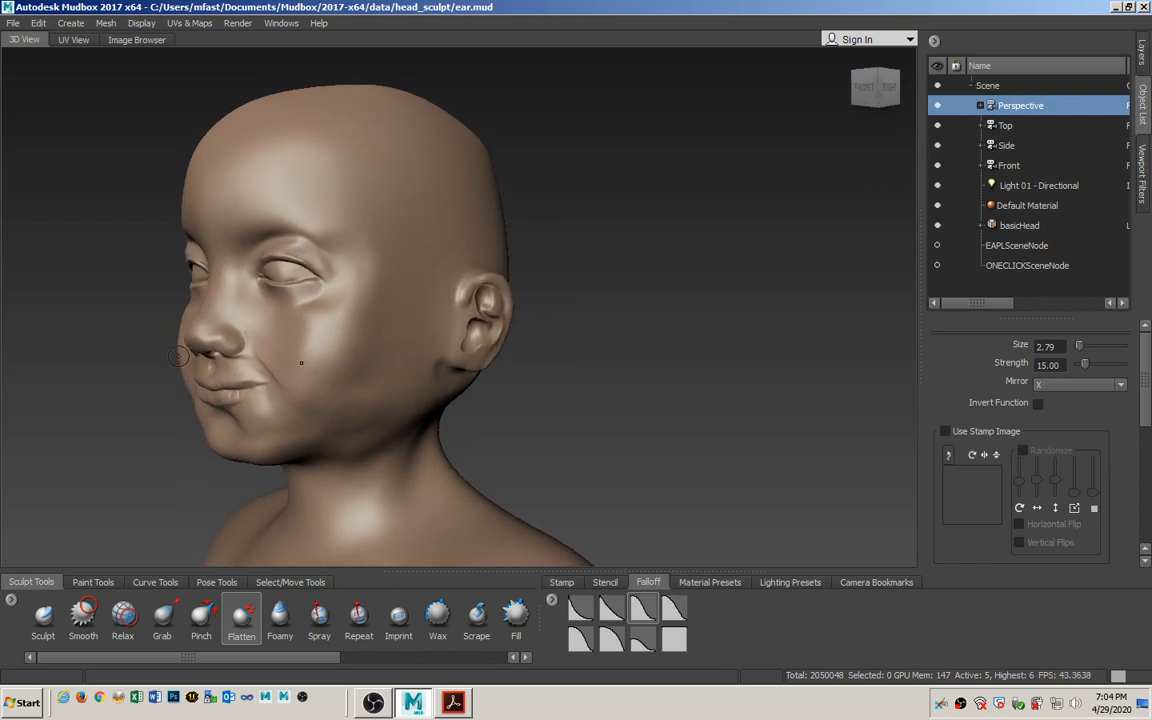
left_click_drag(247, 389, 278, 388, "alt")
mouse_move(300, 411)
left_mouse_down()
mouse_move(311, 419)
mouse_move(307, 410)
left_mouse_up()
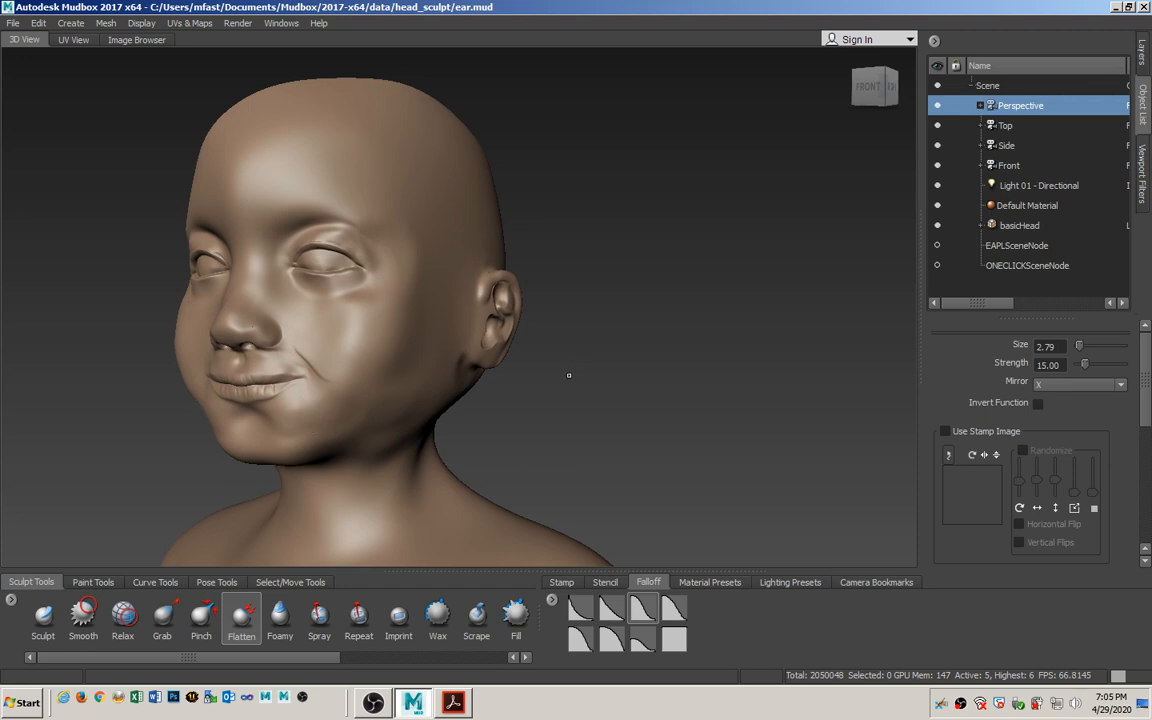
left_click_drag(511, 339, 540, 395, "alt")
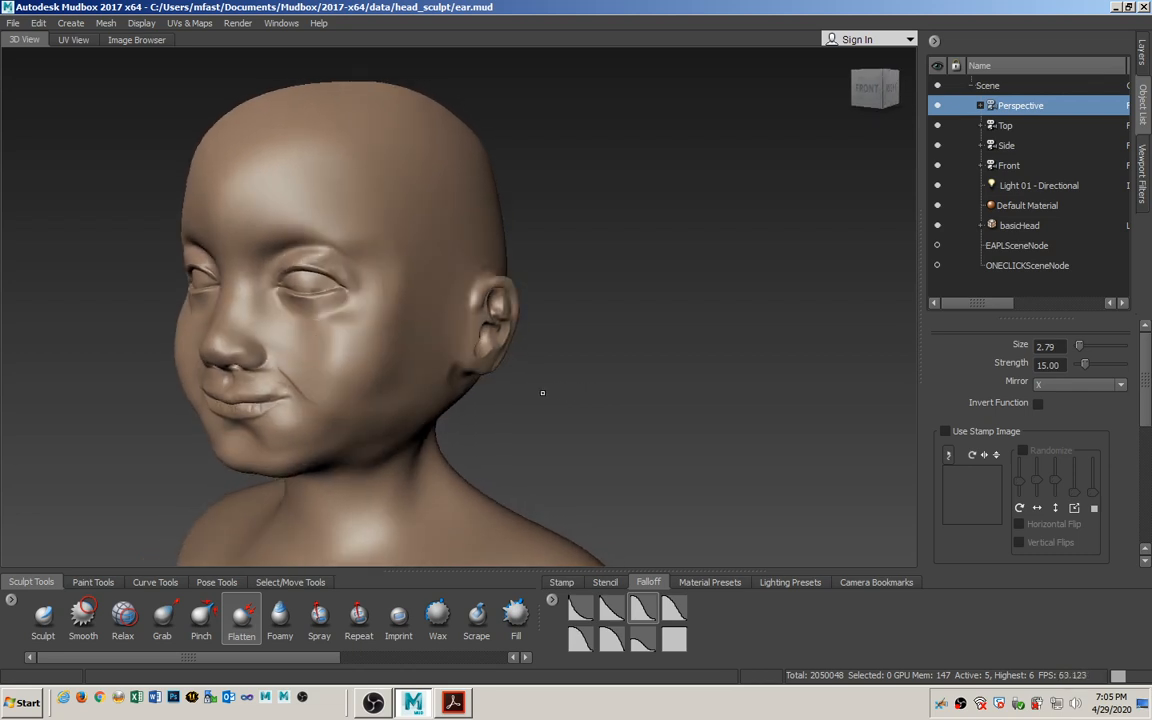
left_click_drag(563, 377, 561, 378, "alt")
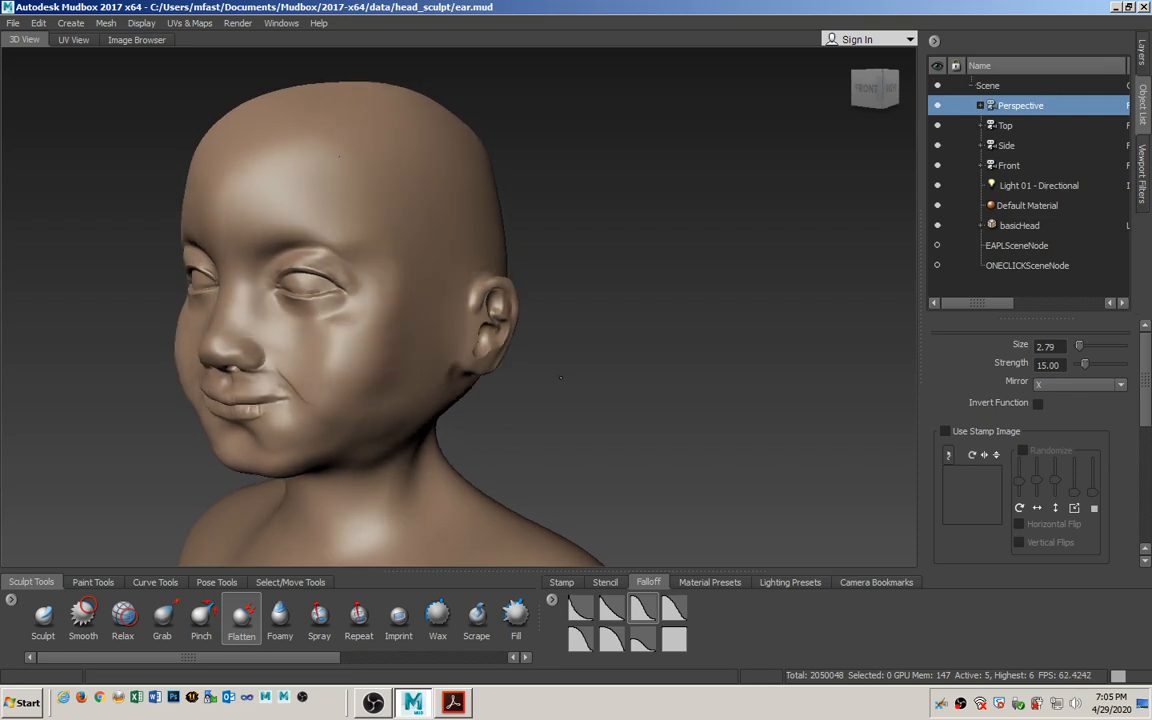